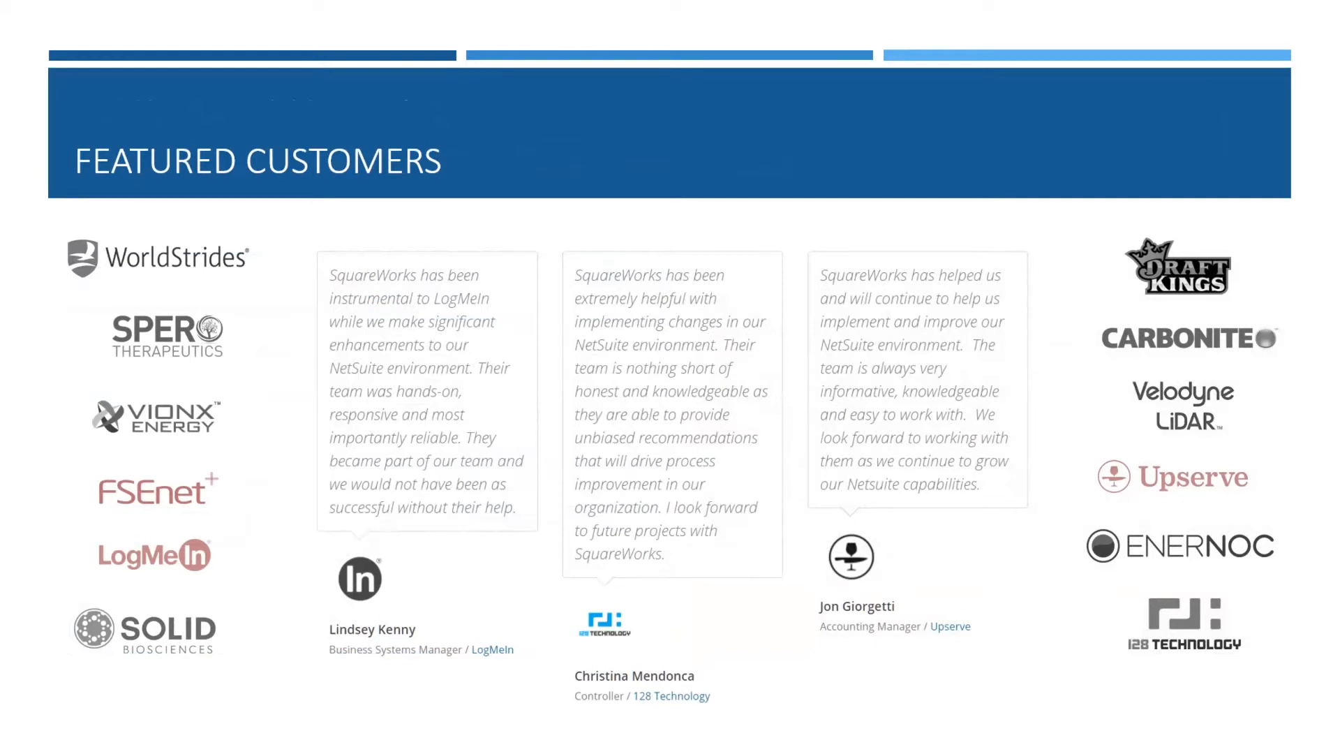
pyautogui.press('Right')
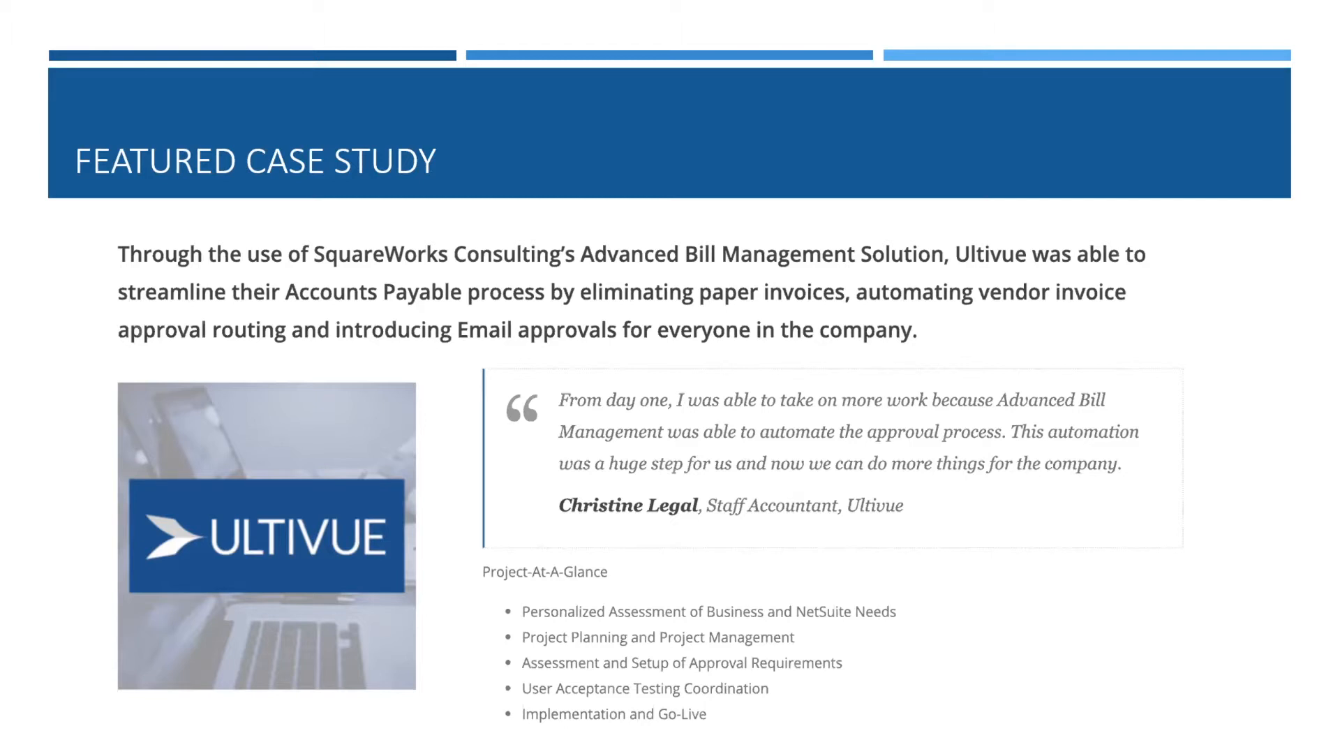
pyautogui.press('Right')
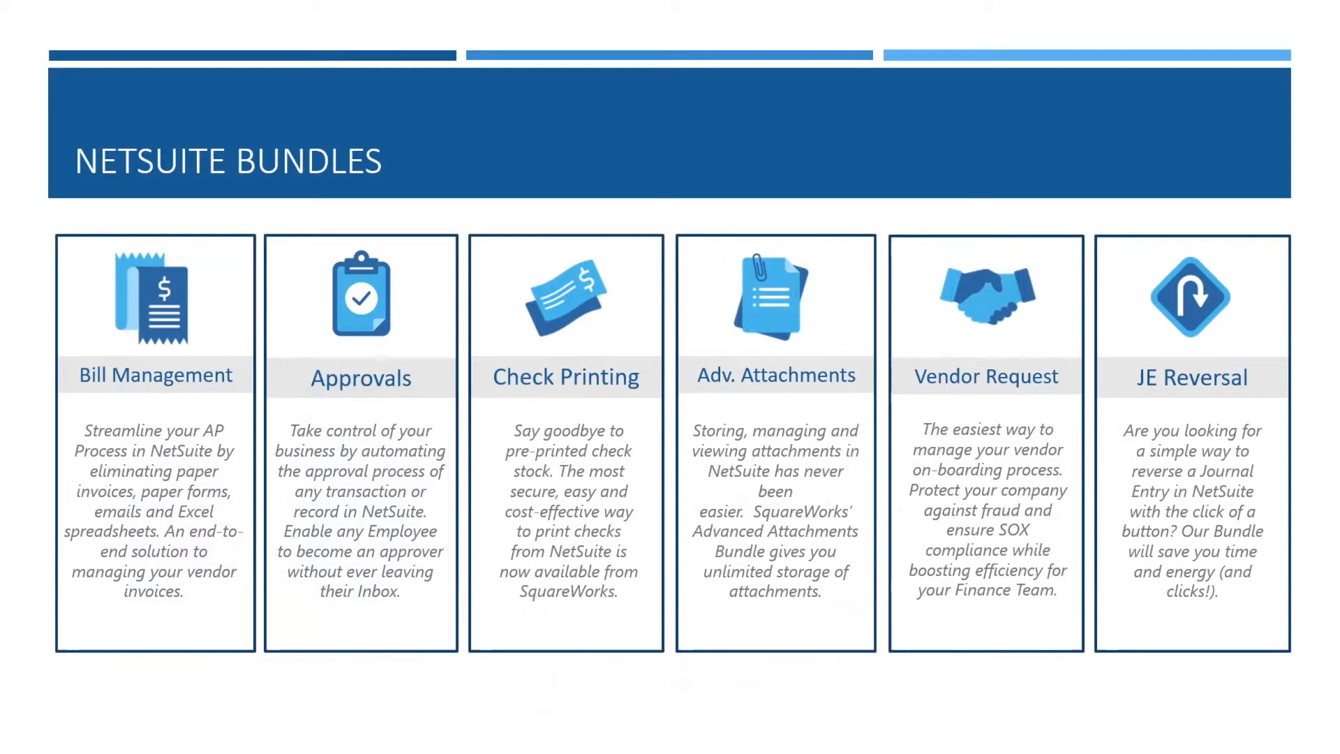
pyautogui.press('Right')
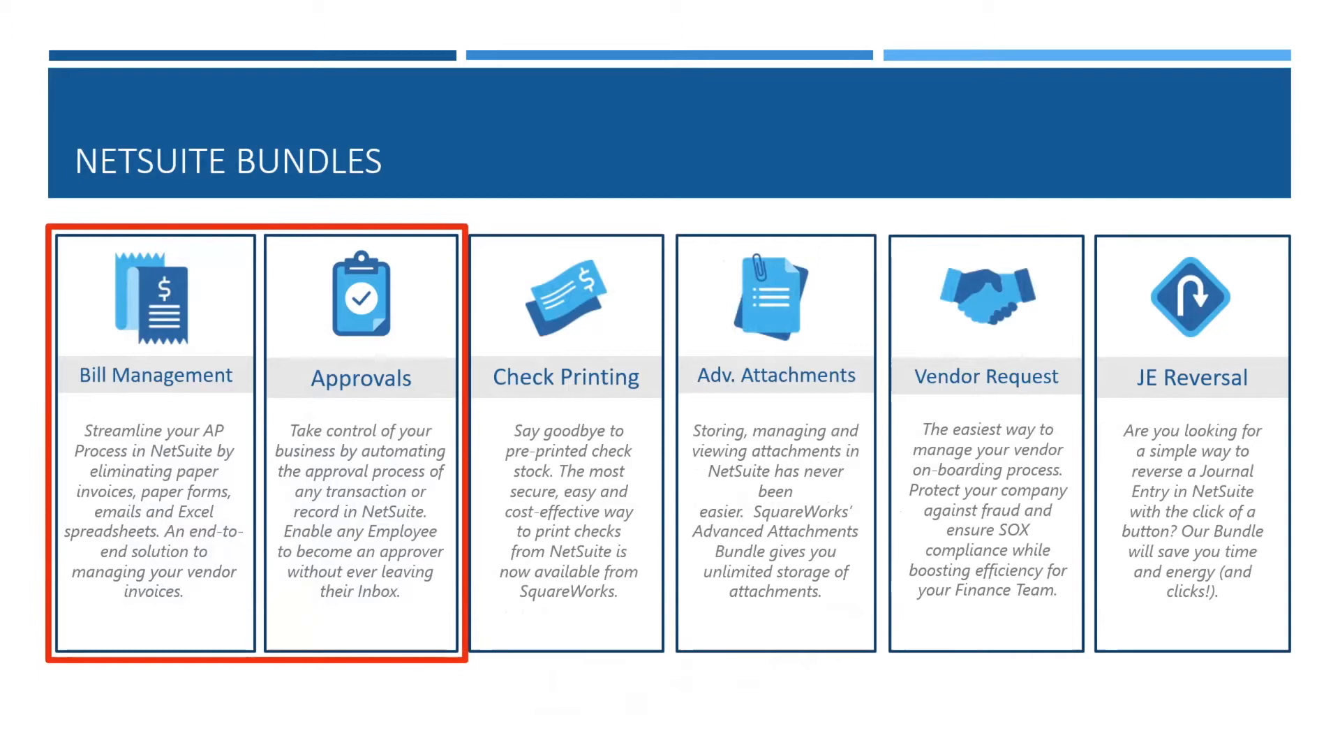
pyautogui.press('Right')
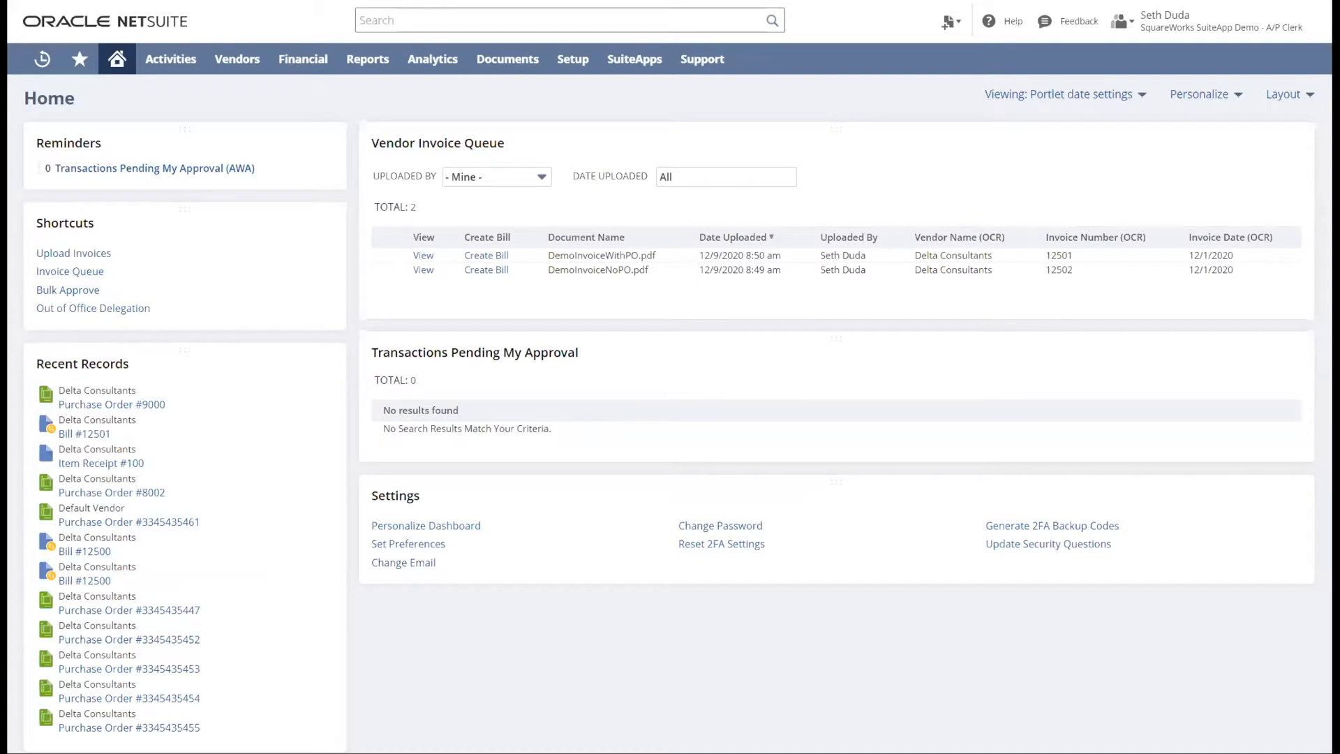
# - Switch to the SquareWorks SuiteApp Demo - Employee Center role and start a purchase request for vendor AAA Consultants
pyautogui.moveTo(1186, 21)
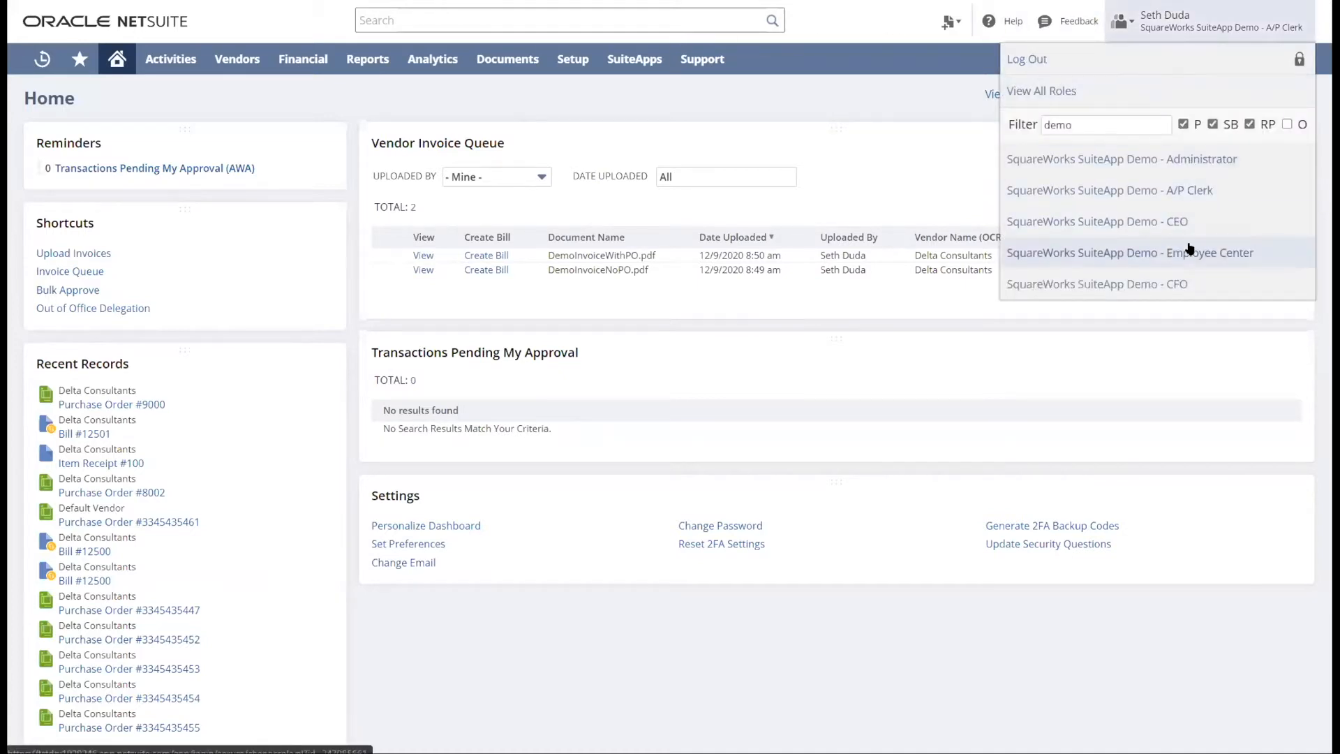
pyautogui.click(1190, 253)
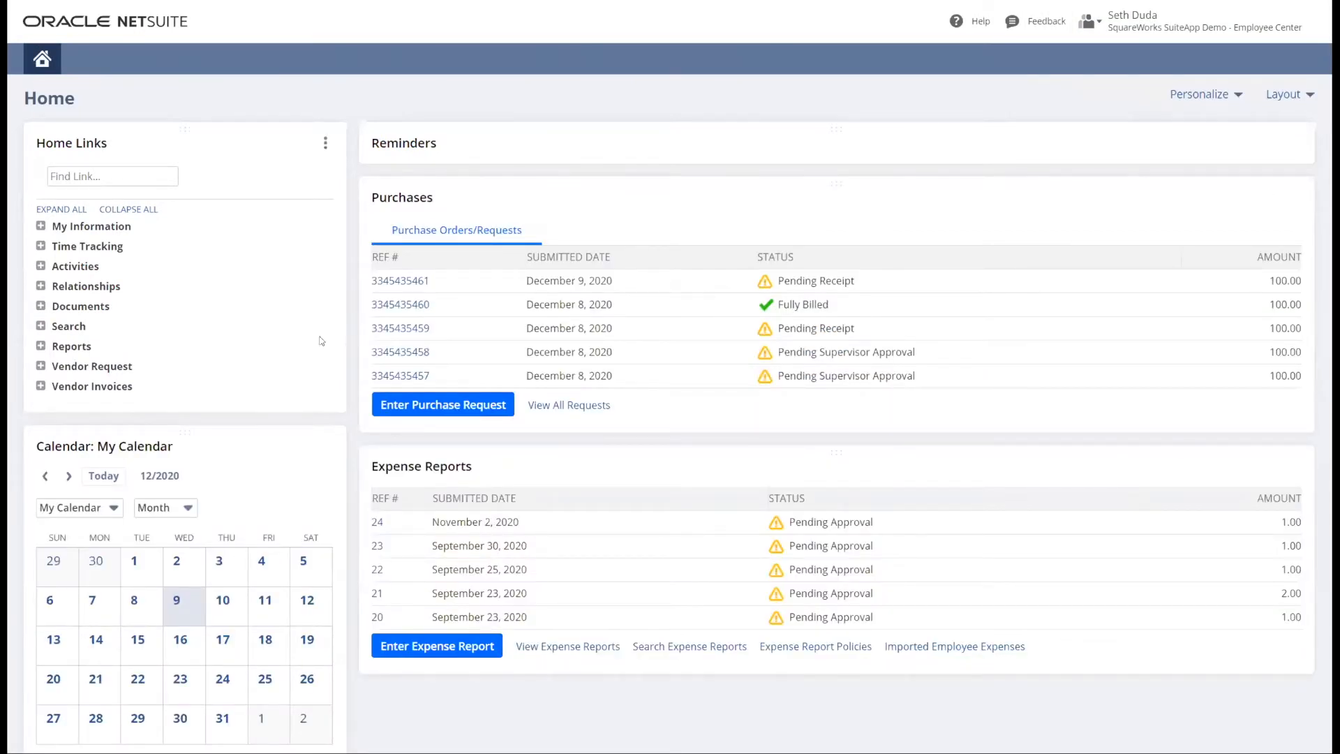
pyautogui.click(450, 403)
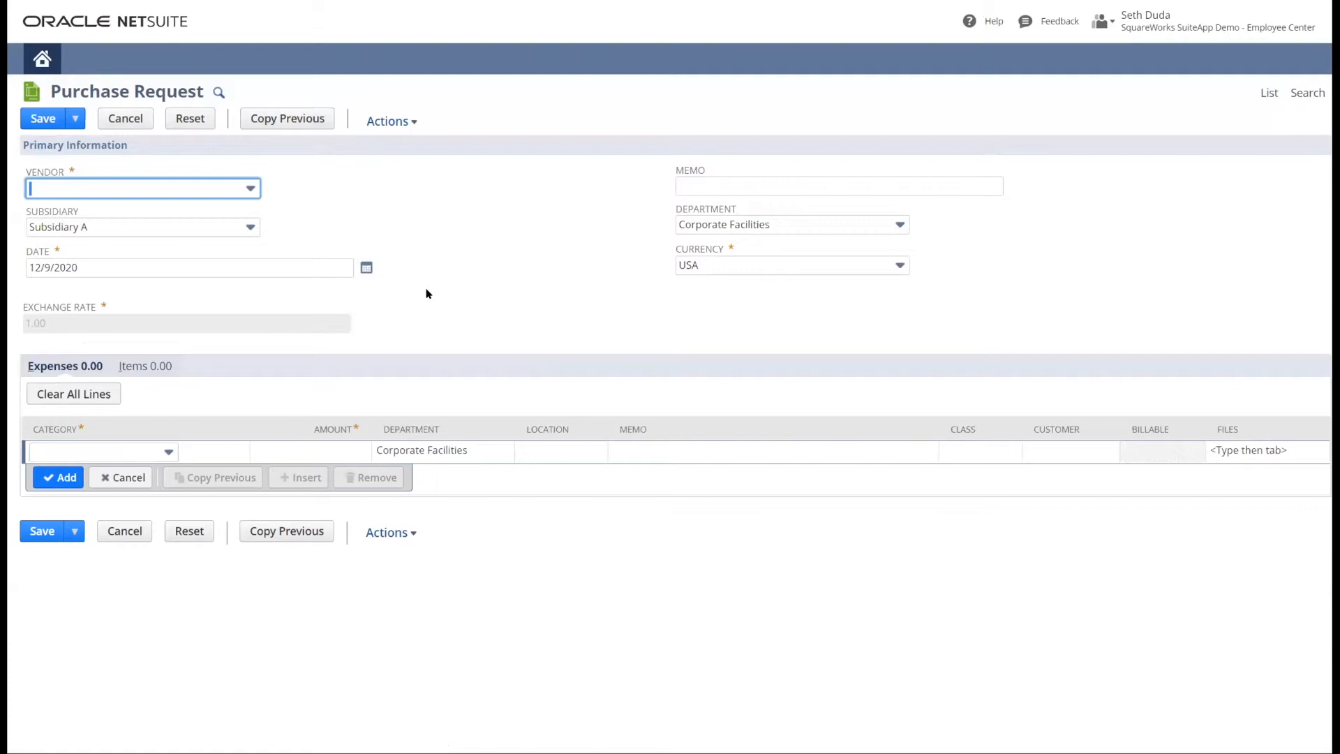
pyautogui.click(141, 194)
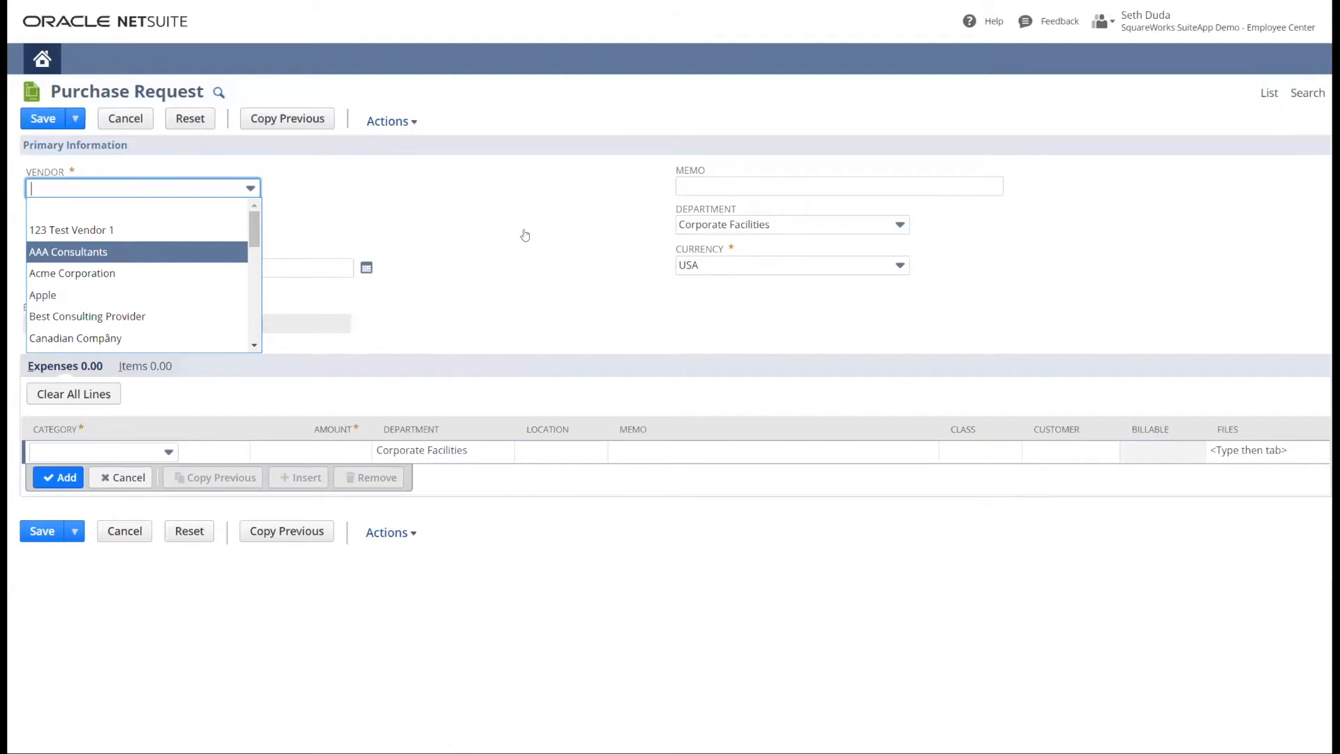
# - Add a Consulting Services expense line of 100.00 for Corporate Facilities and save the purchase request
pyautogui.click(105, 454)
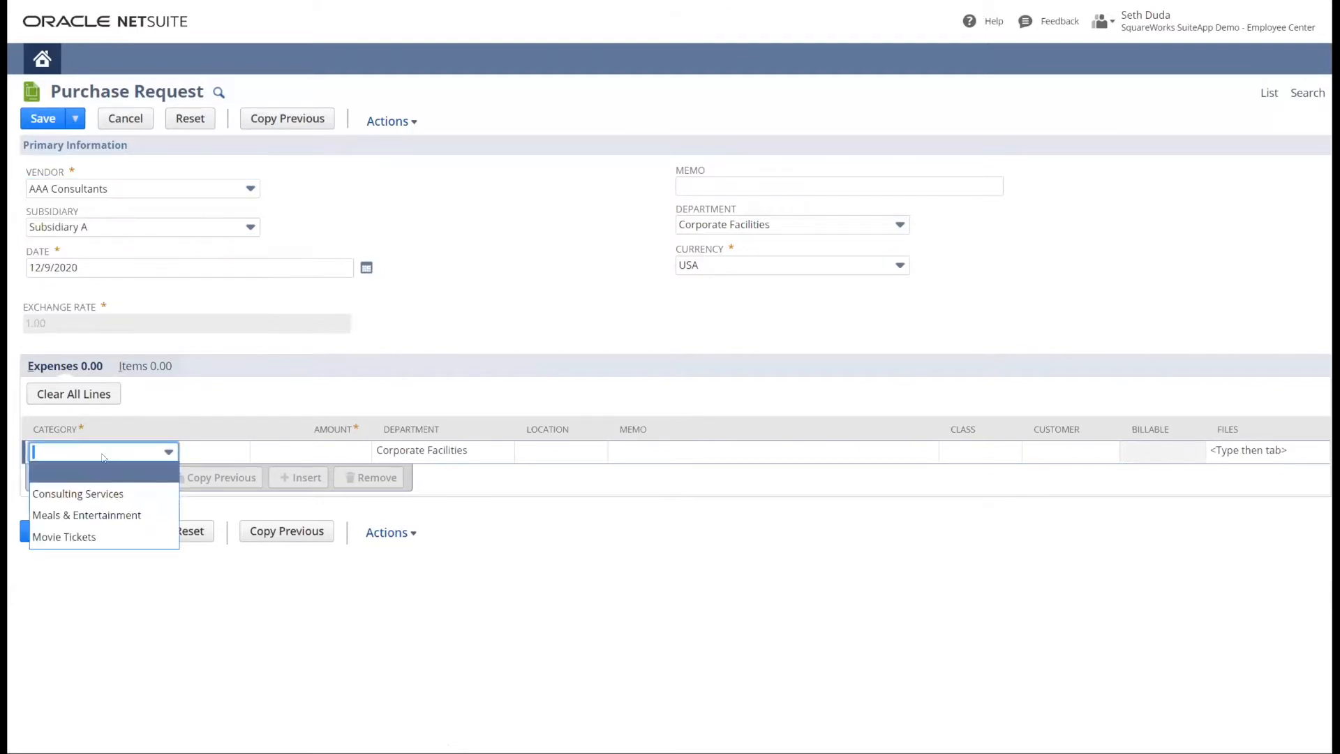
pyautogui.click(89, 493)
pyautogui.click(326, 443)
pyautogui.write('100')
pyautogui.press('Tab')
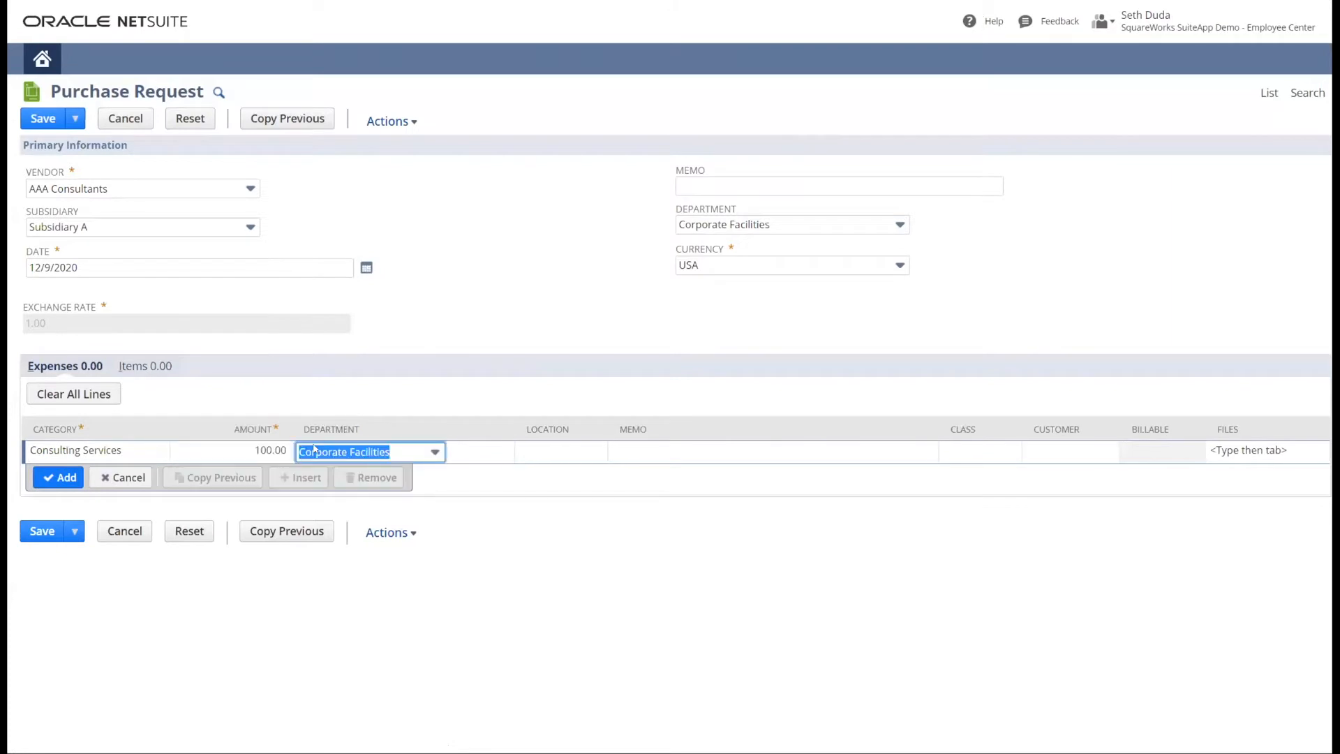
pyautogui.click(58, 477)
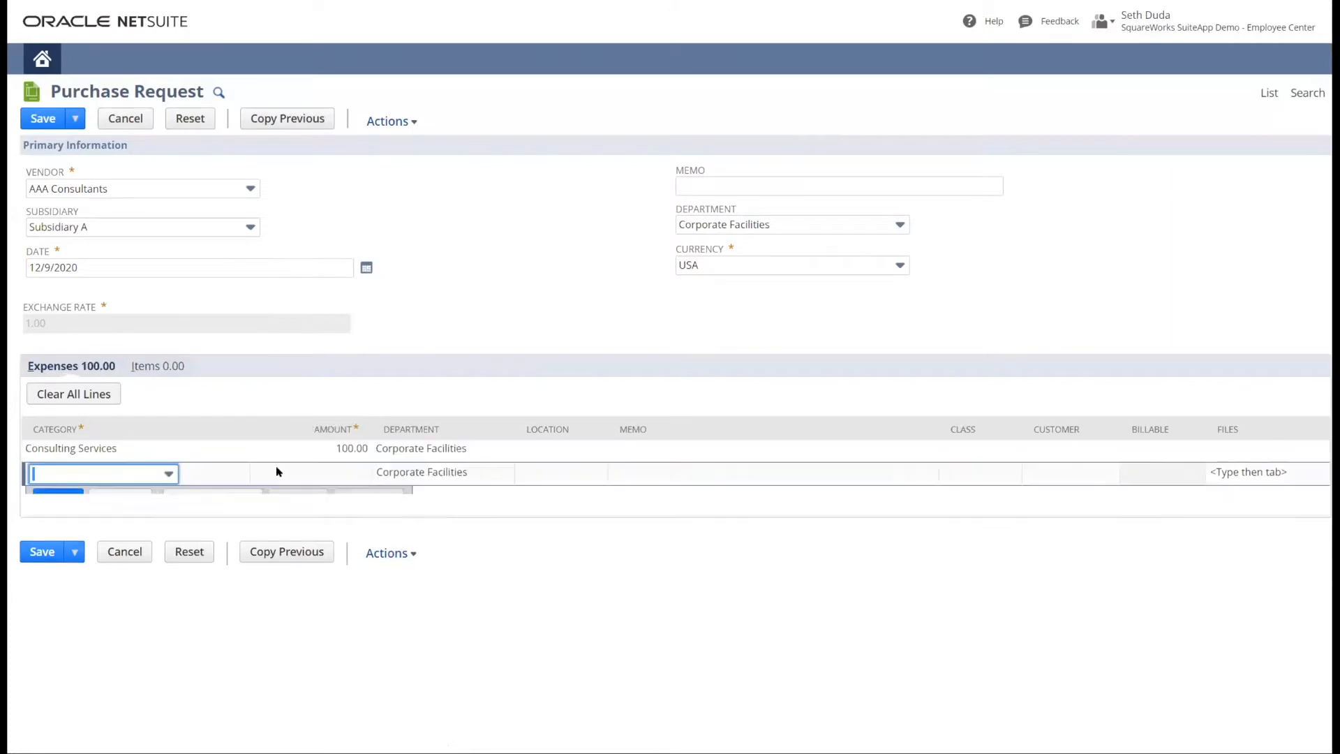
pyautogui.click(32, 124)
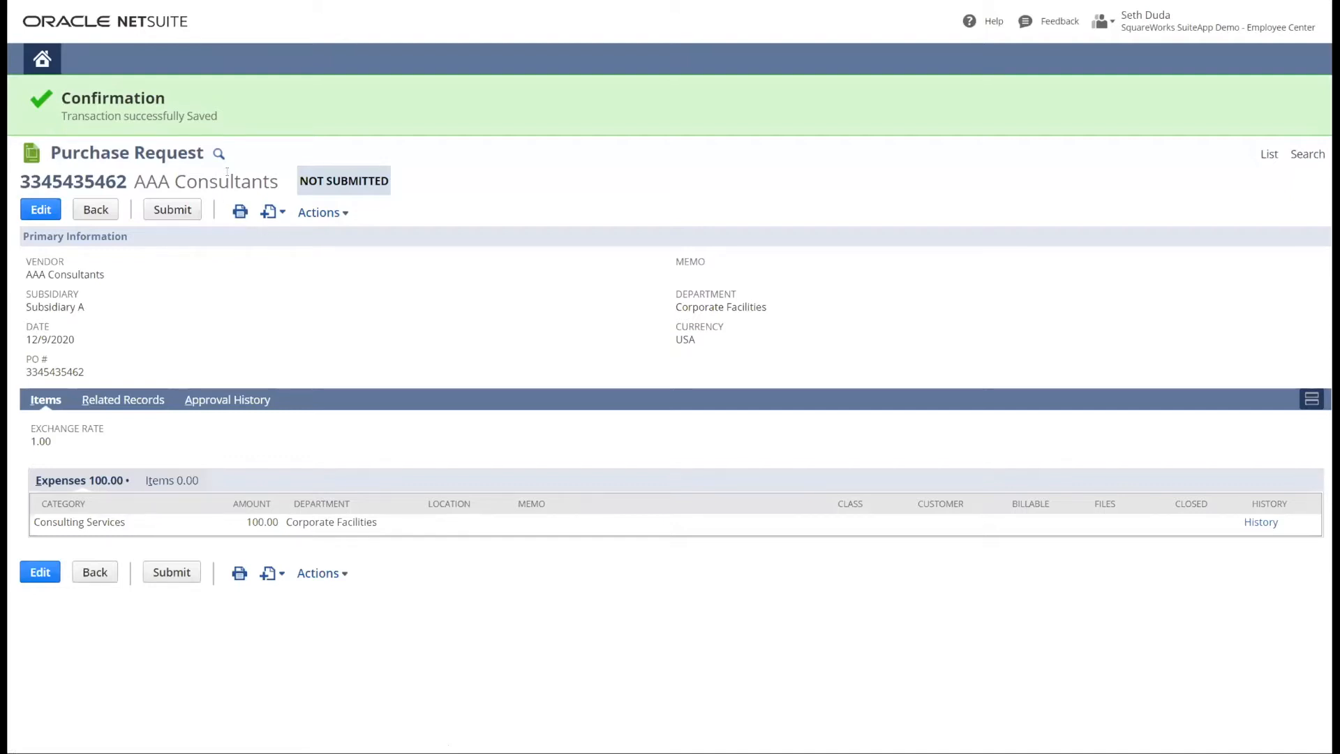
# - Submit the saved AAA Consultants purchase request for approval
pyautogui.moveTo(290, 180); pyautogui.dragTo(403, 180)
pyautogui.click(406, 275)
pyautogui.click(178, 210)
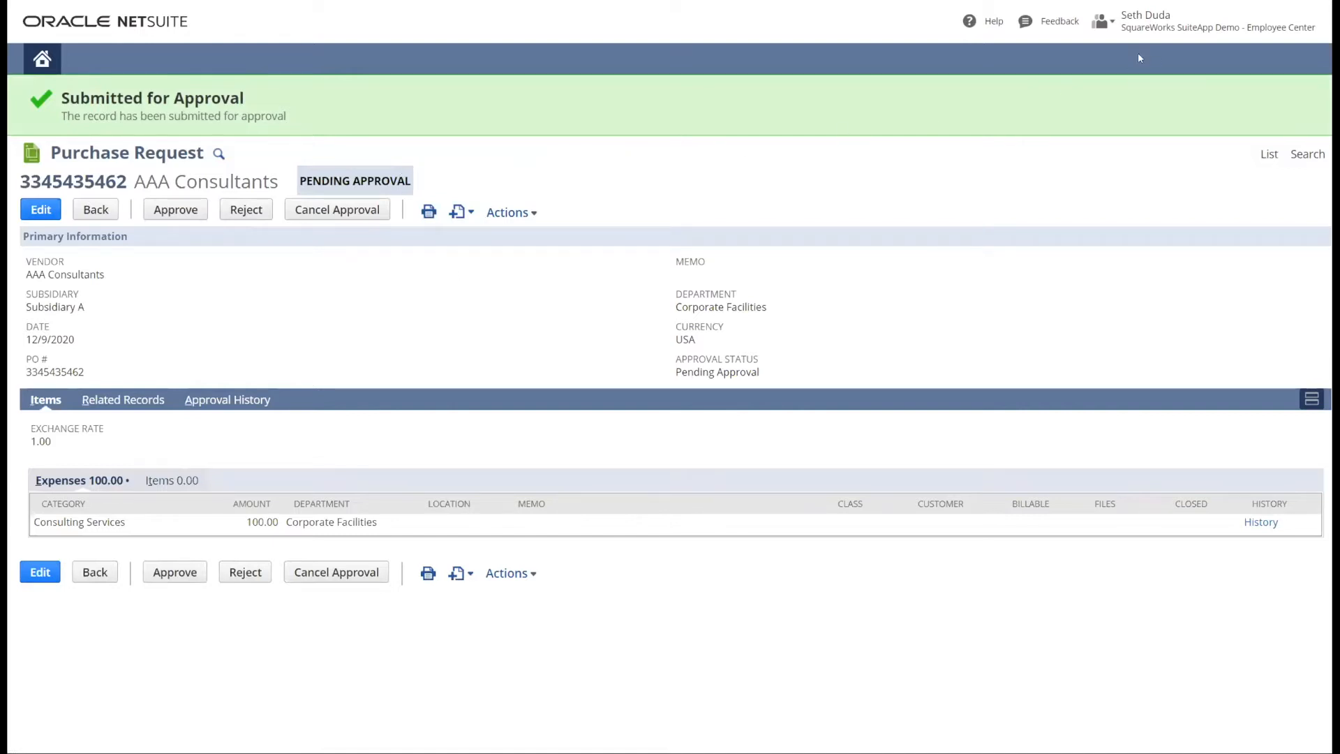
# - Switch to the SquareWorks SuiteApp Demo - A/P Clerk role and open the submitted AAA Consultants purchase order
pyautogui.moveTo(1155, 35)
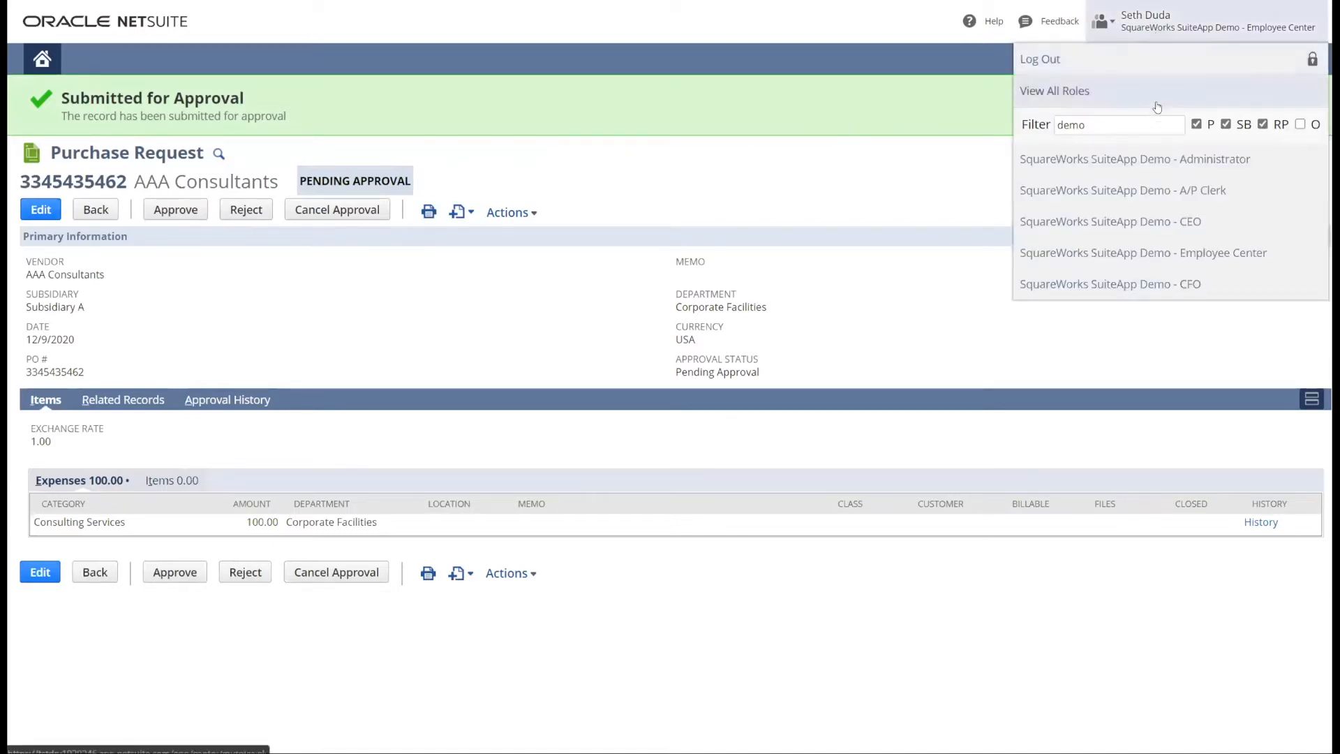
pyautogui.click(1159, 188)
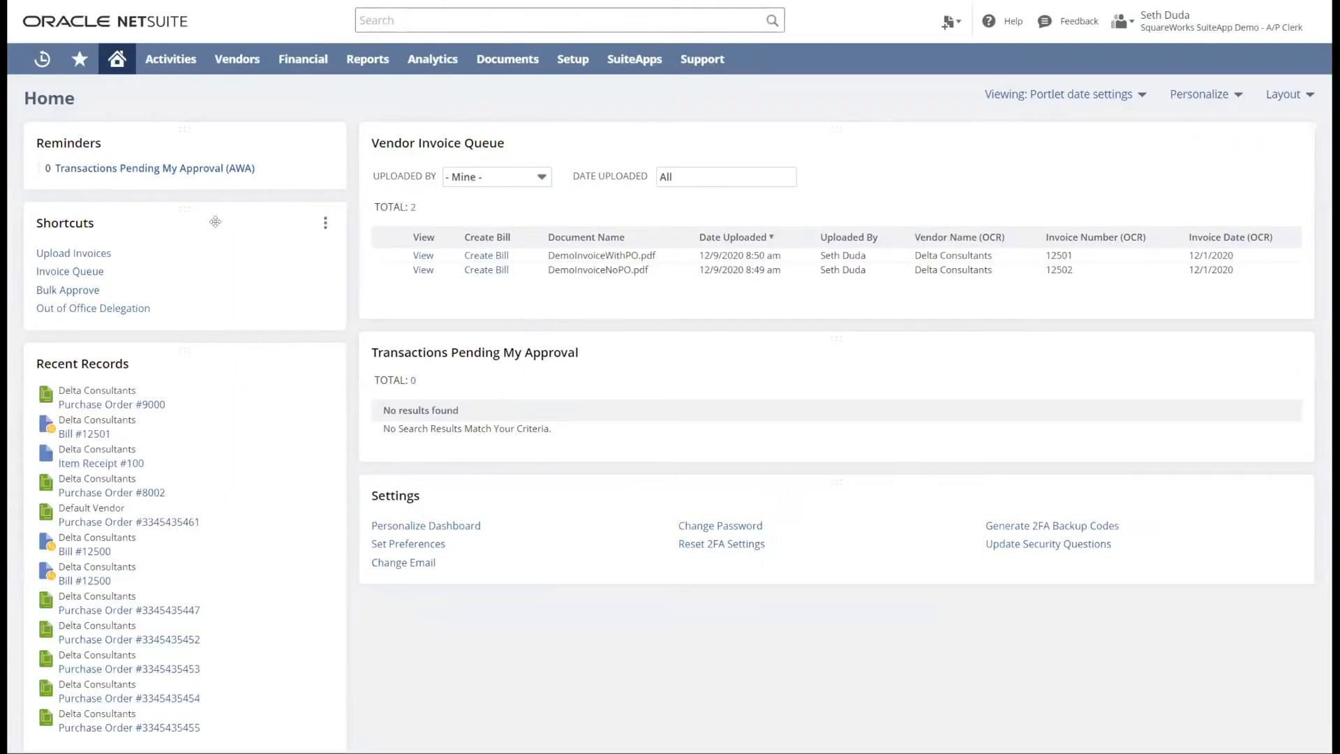
pyautogui.click(1260, 351)
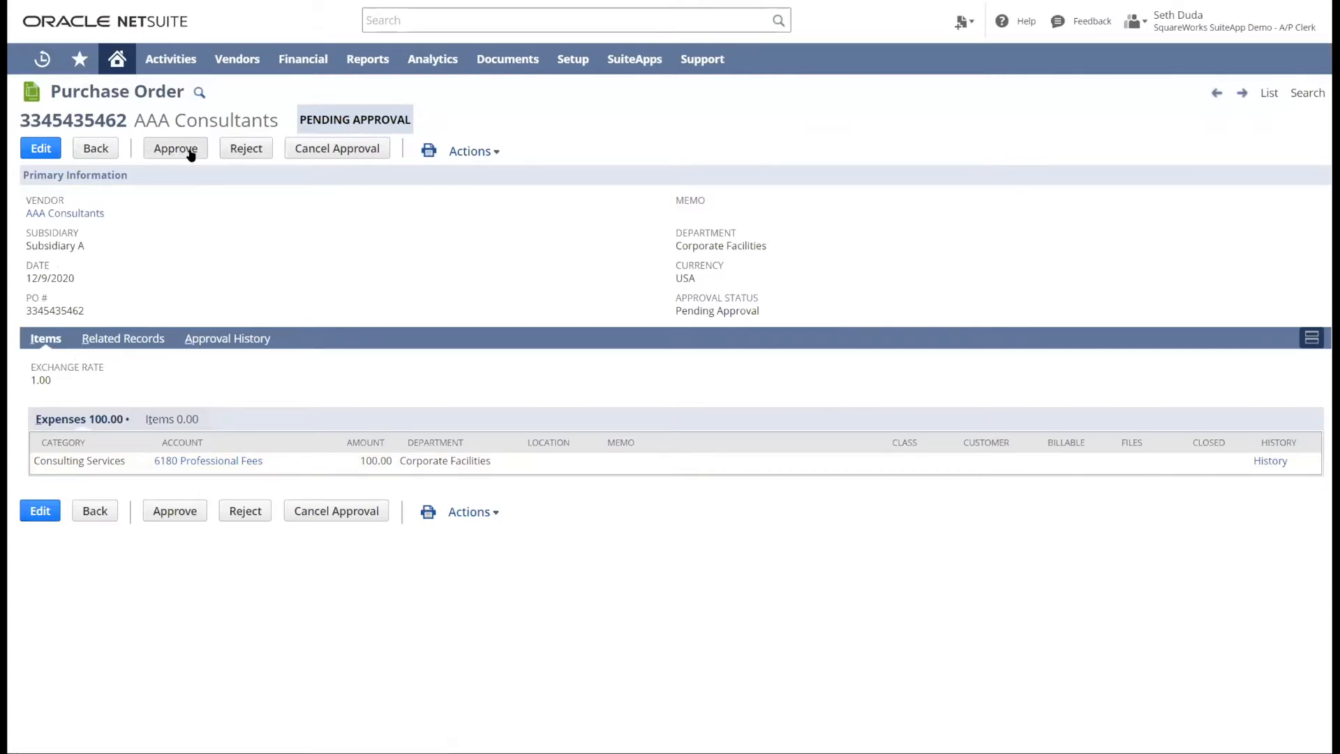
# - Examine the purchase order's approval history for the approver, request date and status
pyautogui.click(232, 339)
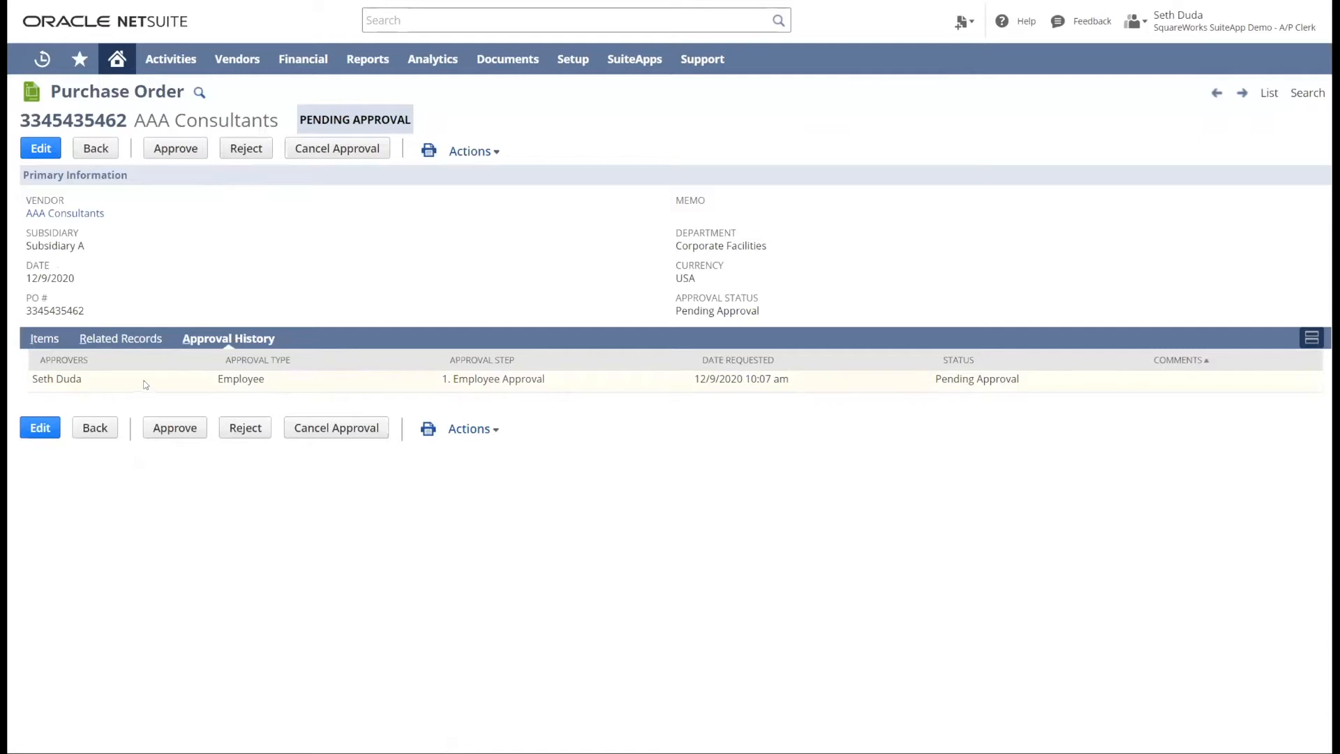
pyautogui.tripleClick(72, 390)
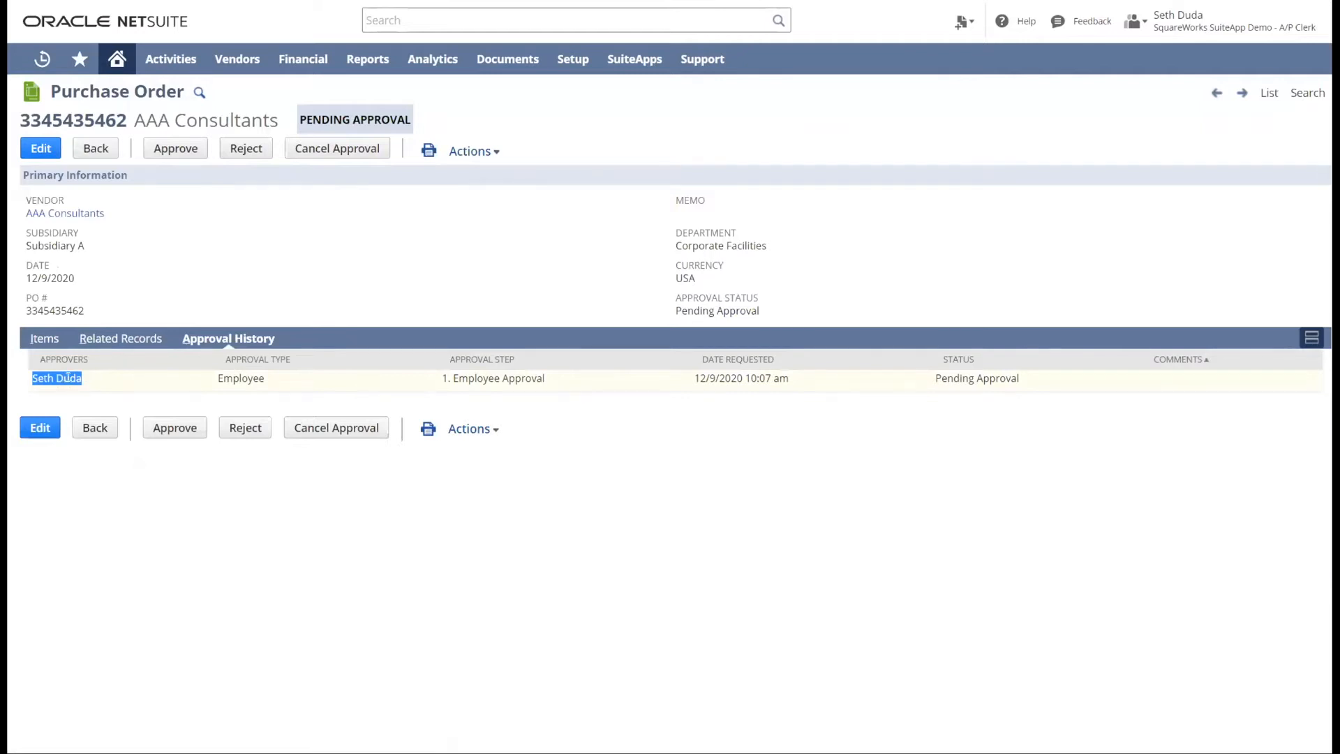
pyautogui.moveTo(693, 378); pyautogui.dragTo(781, 377)
pyautogui.moveTo(941, 378); pyautogui.dragTo(1020, 380)
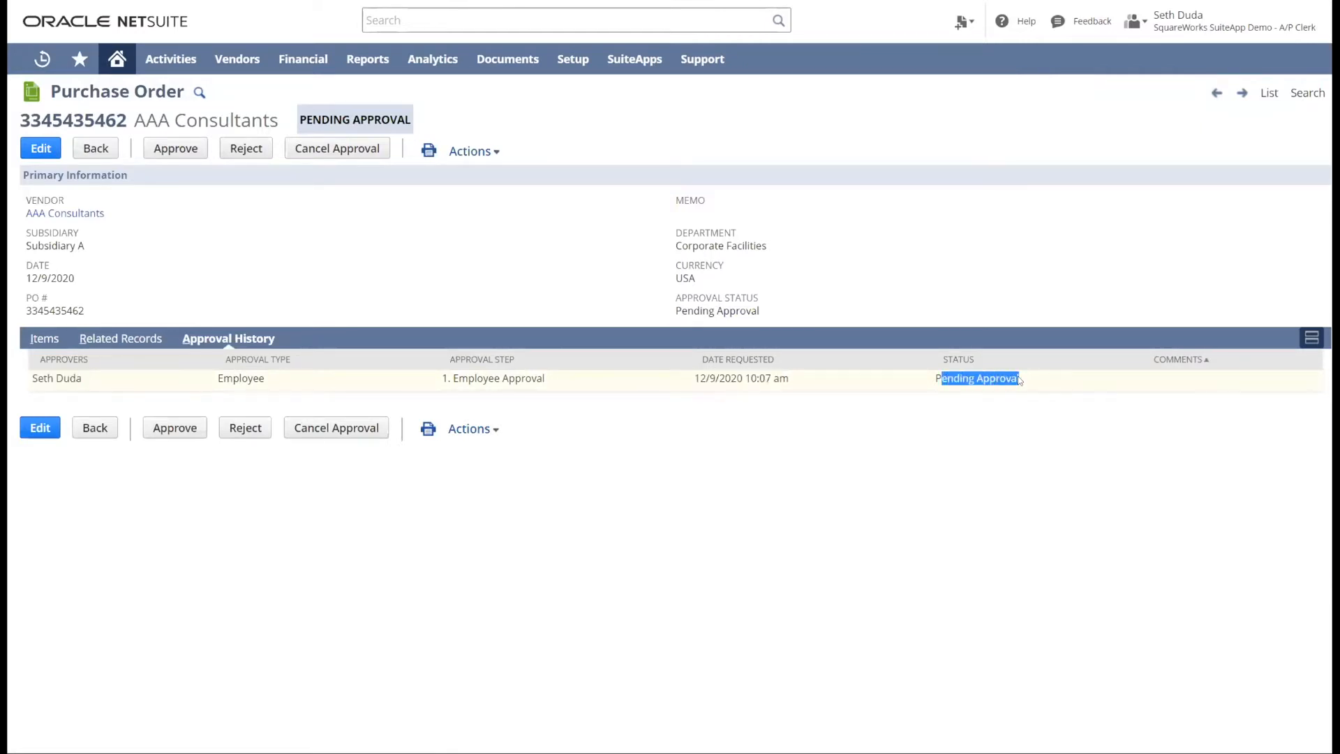
pyautogui.click(1057, 438)
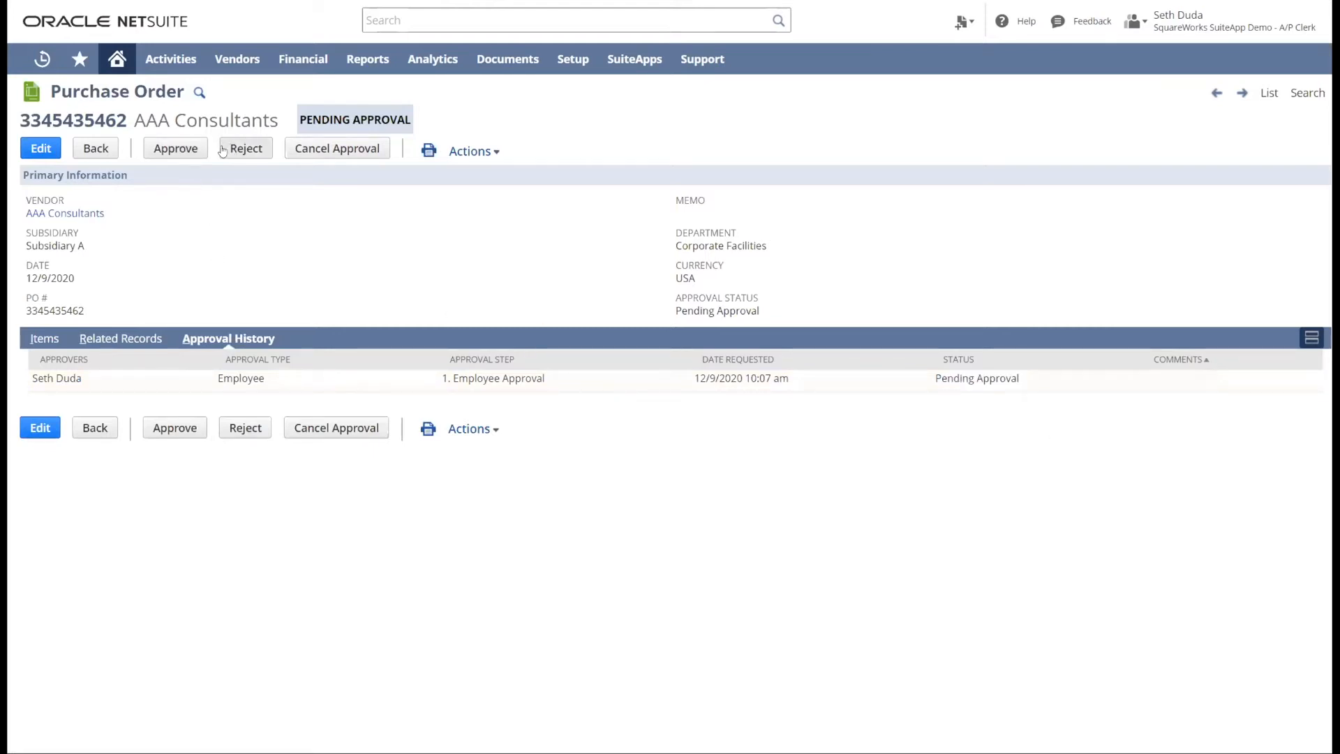
# - Open the approval comments prompt and the rejection reason prompt for the purchase order, cancelling each one
pyautogui.click(182, 149)
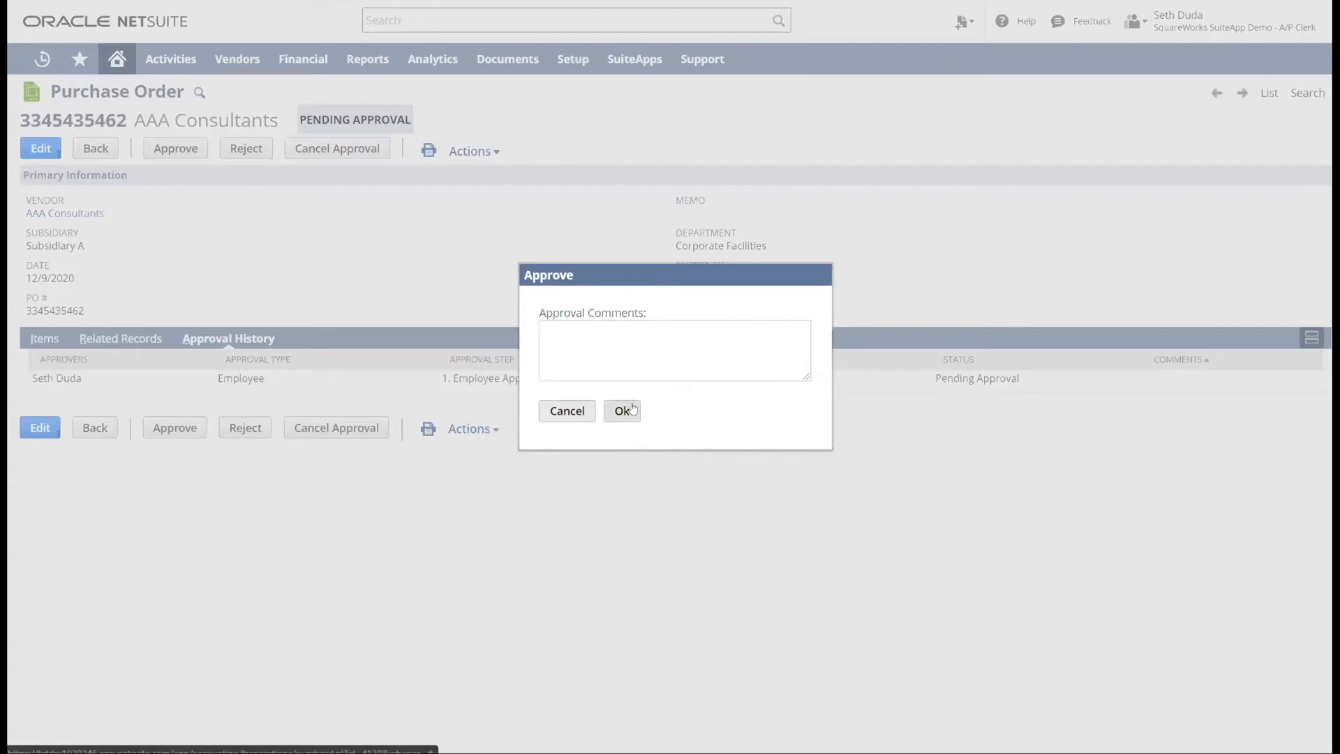
pyautogui.click(586, 411)
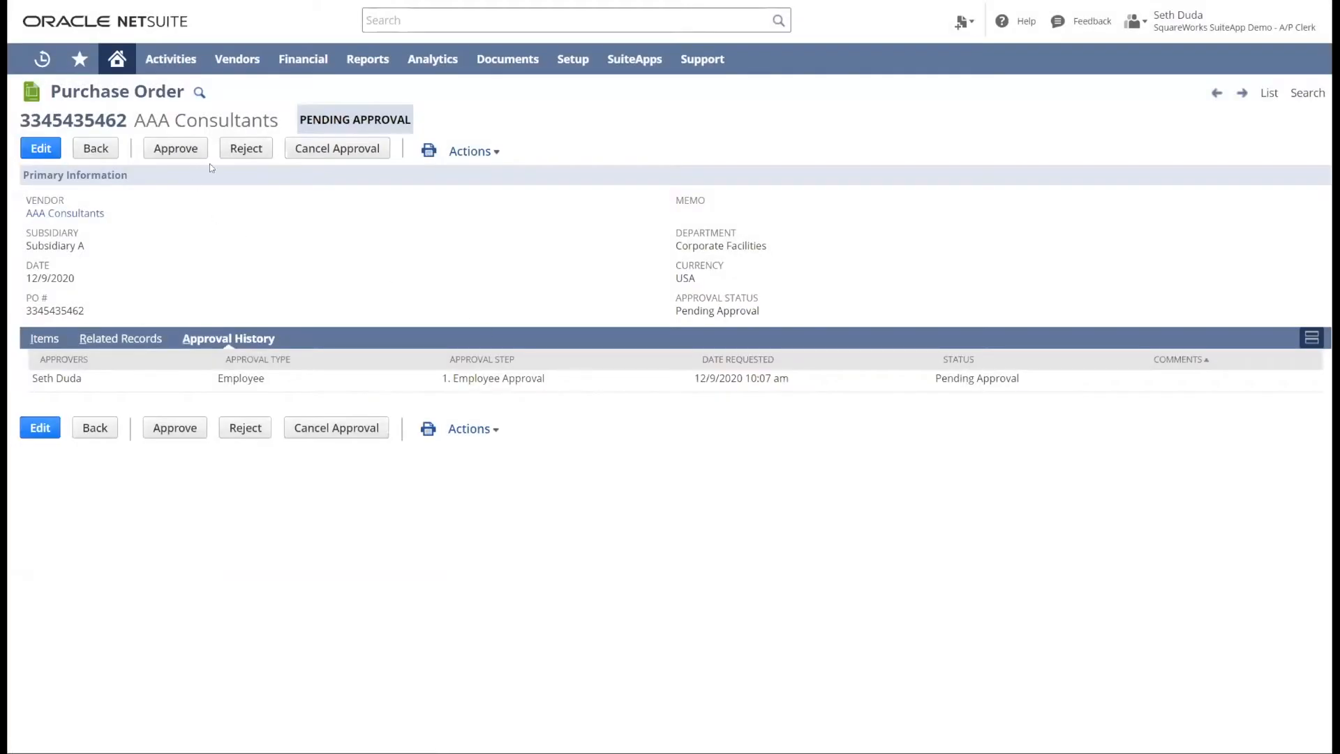
pyautogui.click(244, 149)
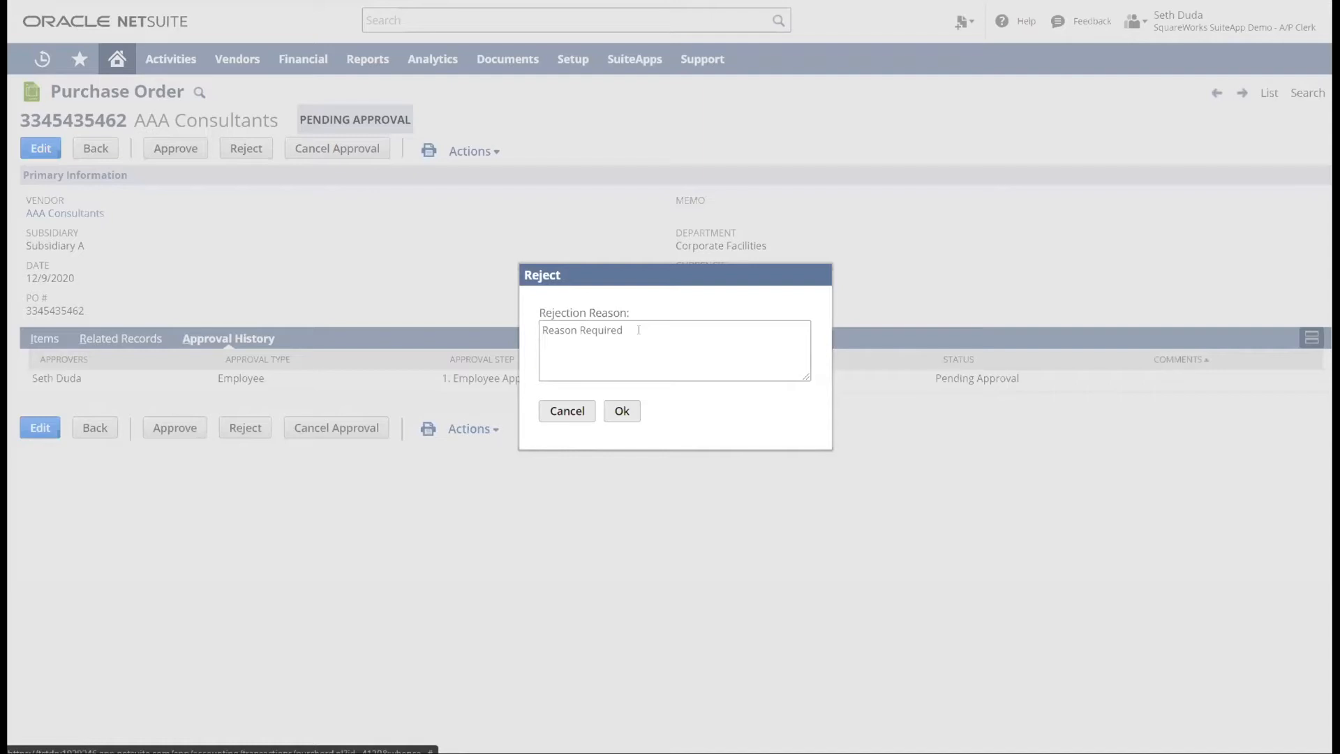
pyautogui.click(569, 411)
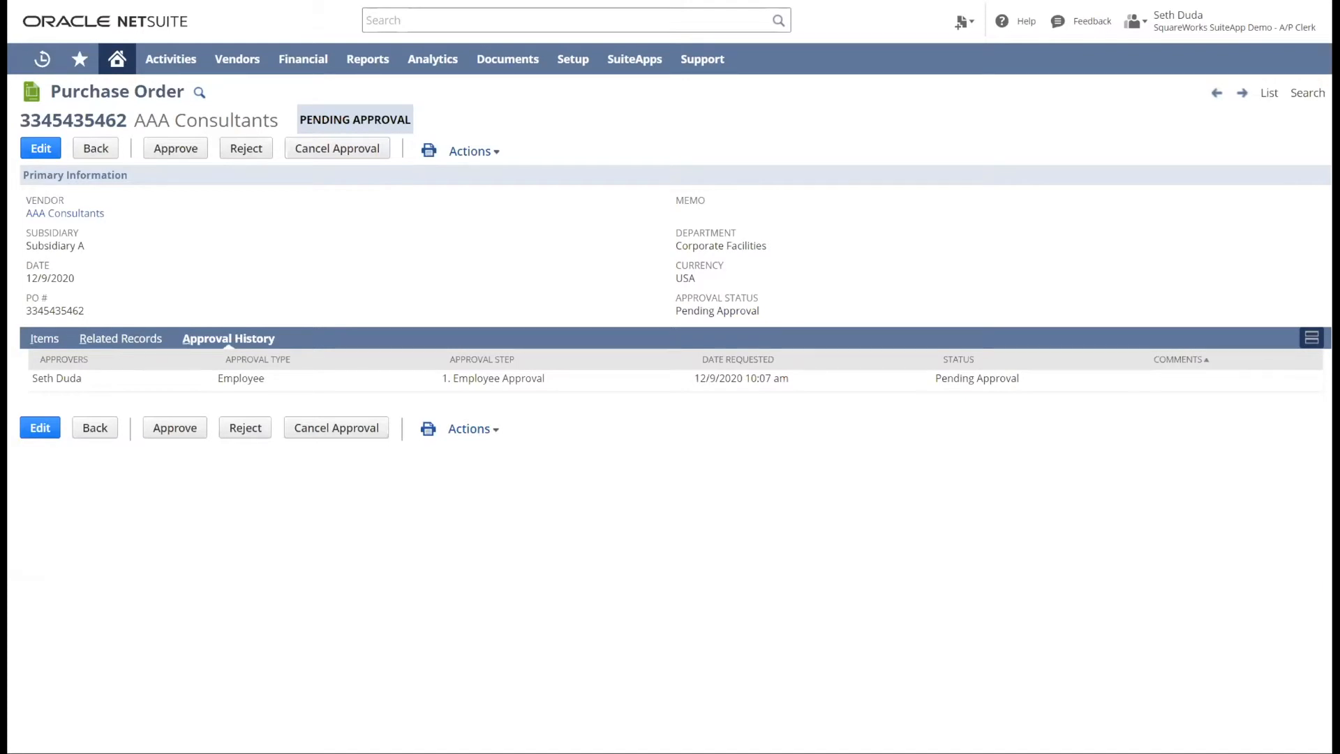
# - Switch to the approval request email in Outlook, open its approval reply and discard the draft without saving
pyautogui.hotkey('alt', 'Tab')
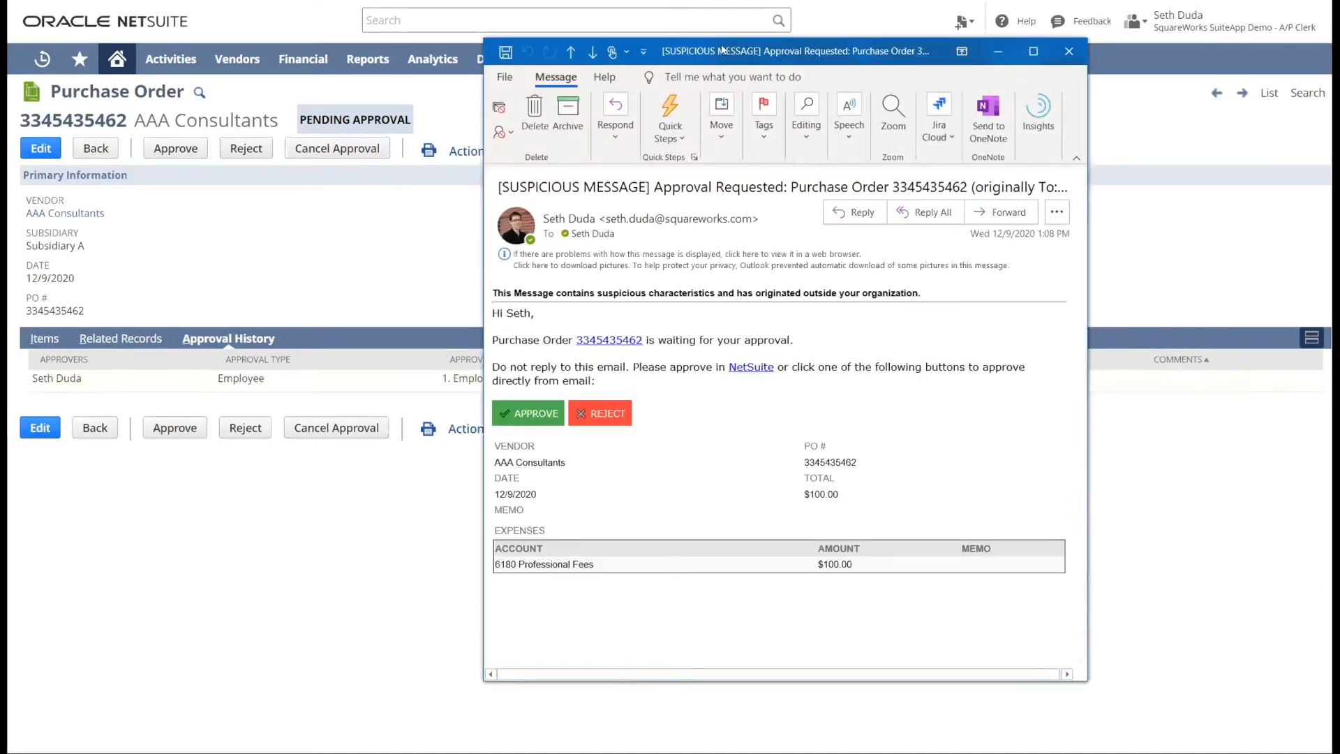
pyautogui.moveTo(731, 60); pyautogui.dragTo(601, 40)
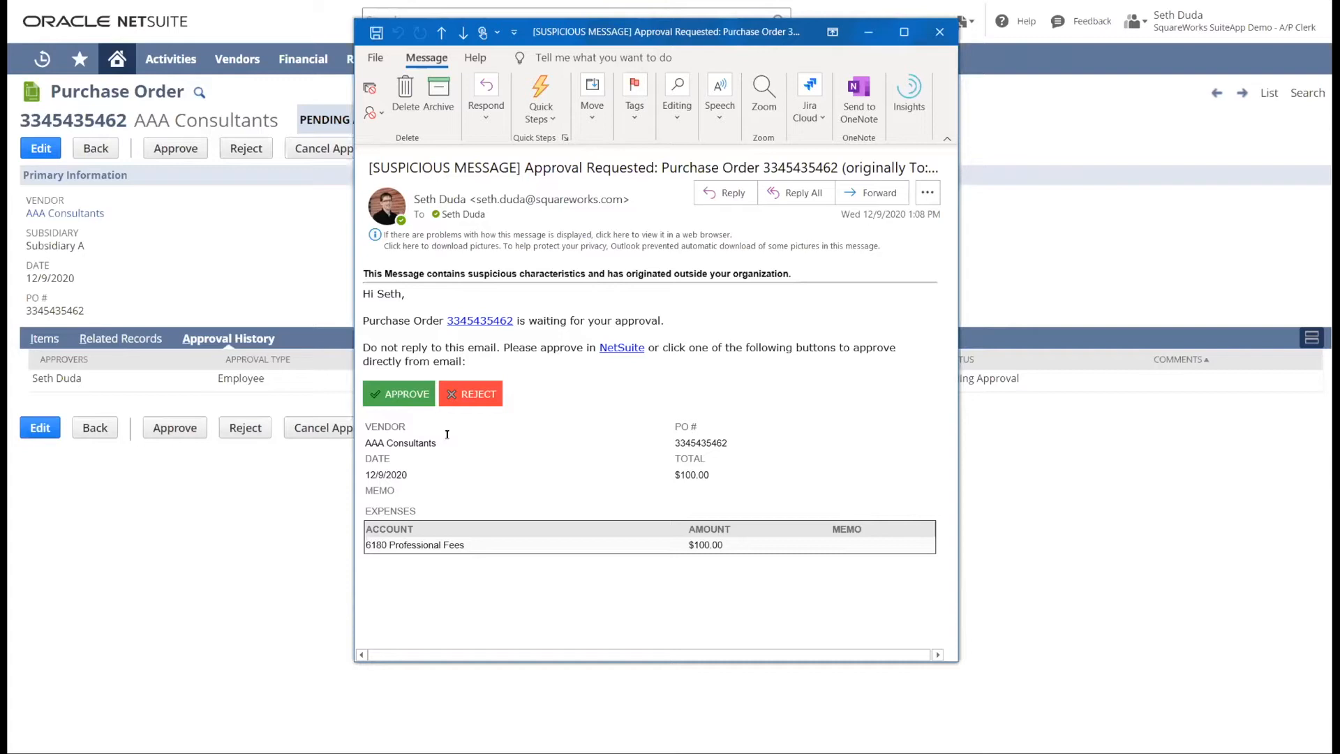
pyautogui.click(406, 394)
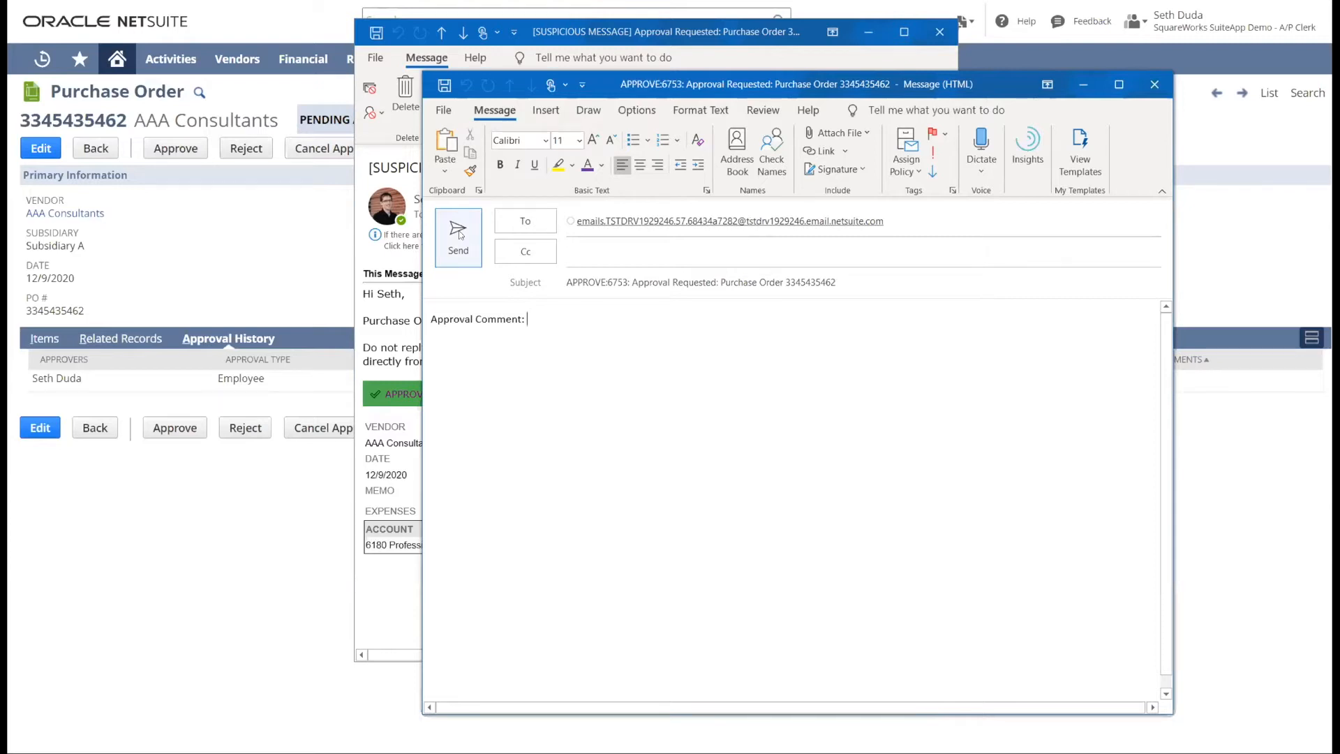
pyautogui.click(1154, 83)
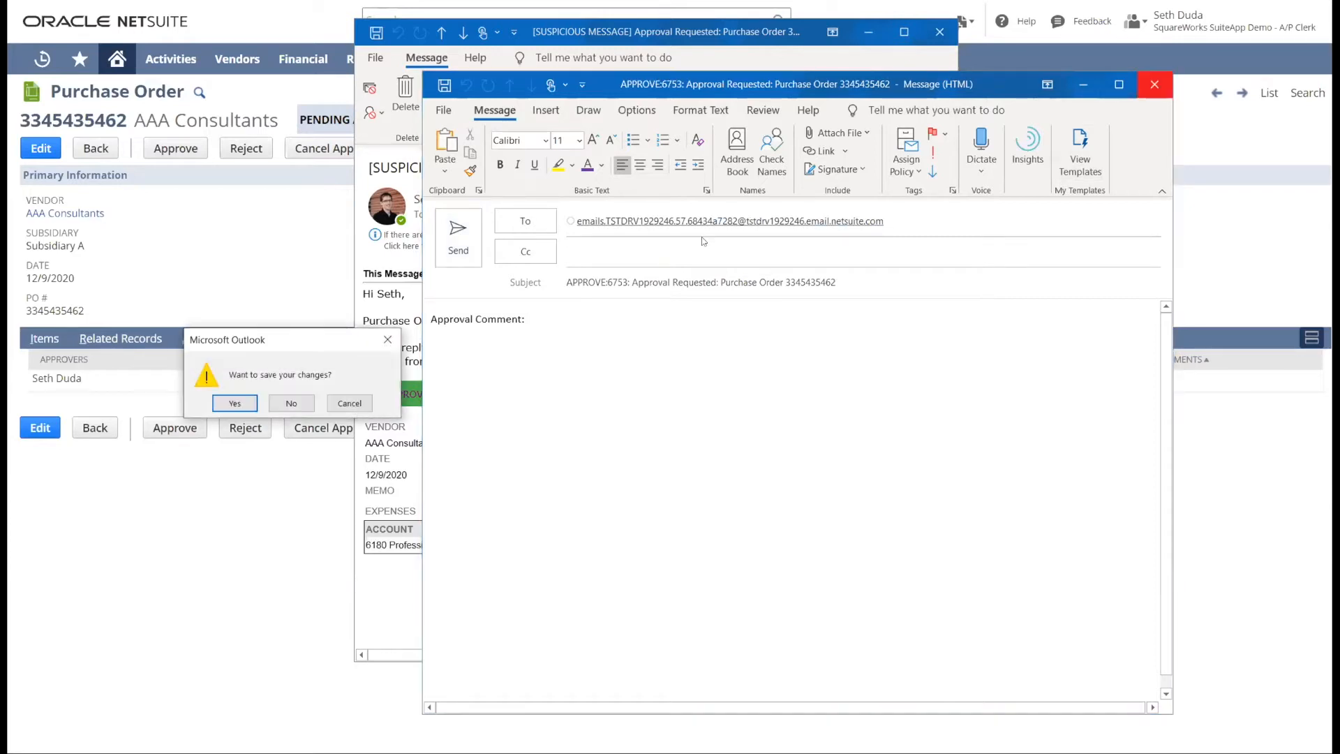
pyautogui.click(291, 403)
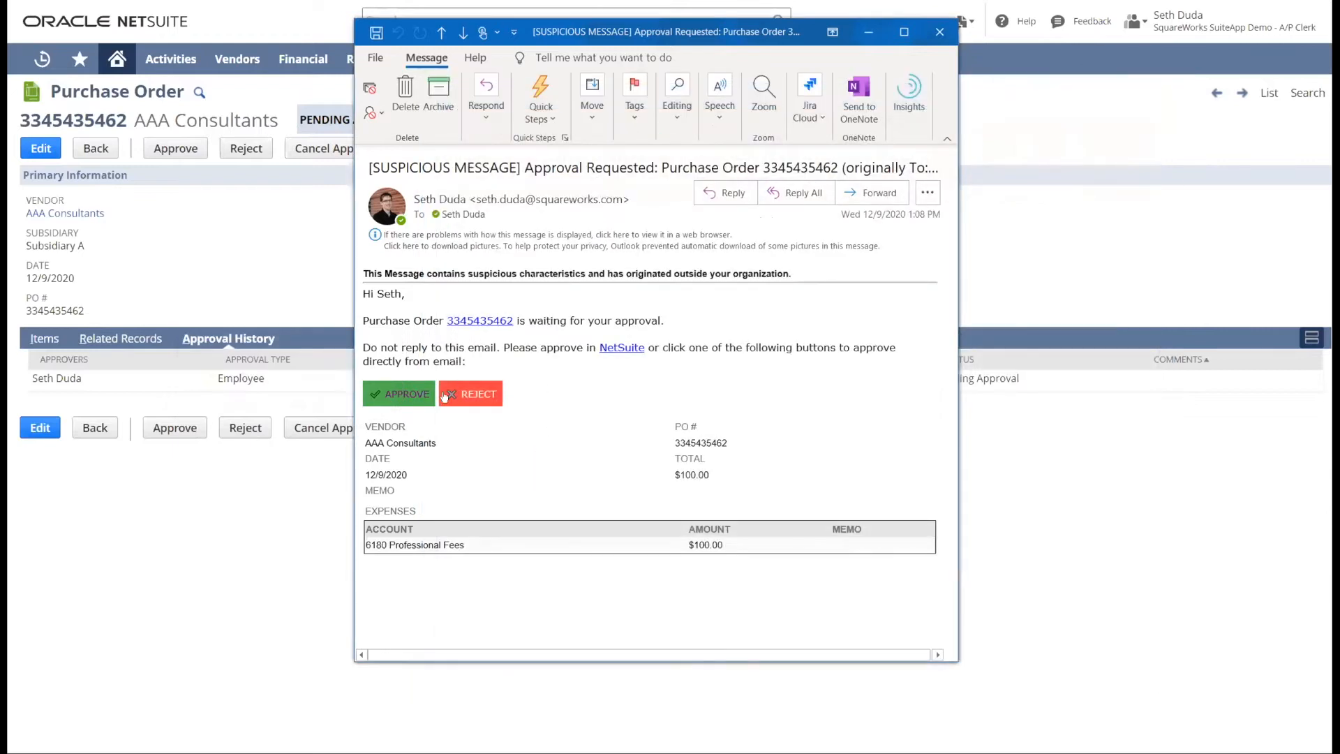
# - Open the rejection reply from the approval request email and discard the draft without saving
pyautogui.click(464, 393)
pyautogui.click(576, 318)
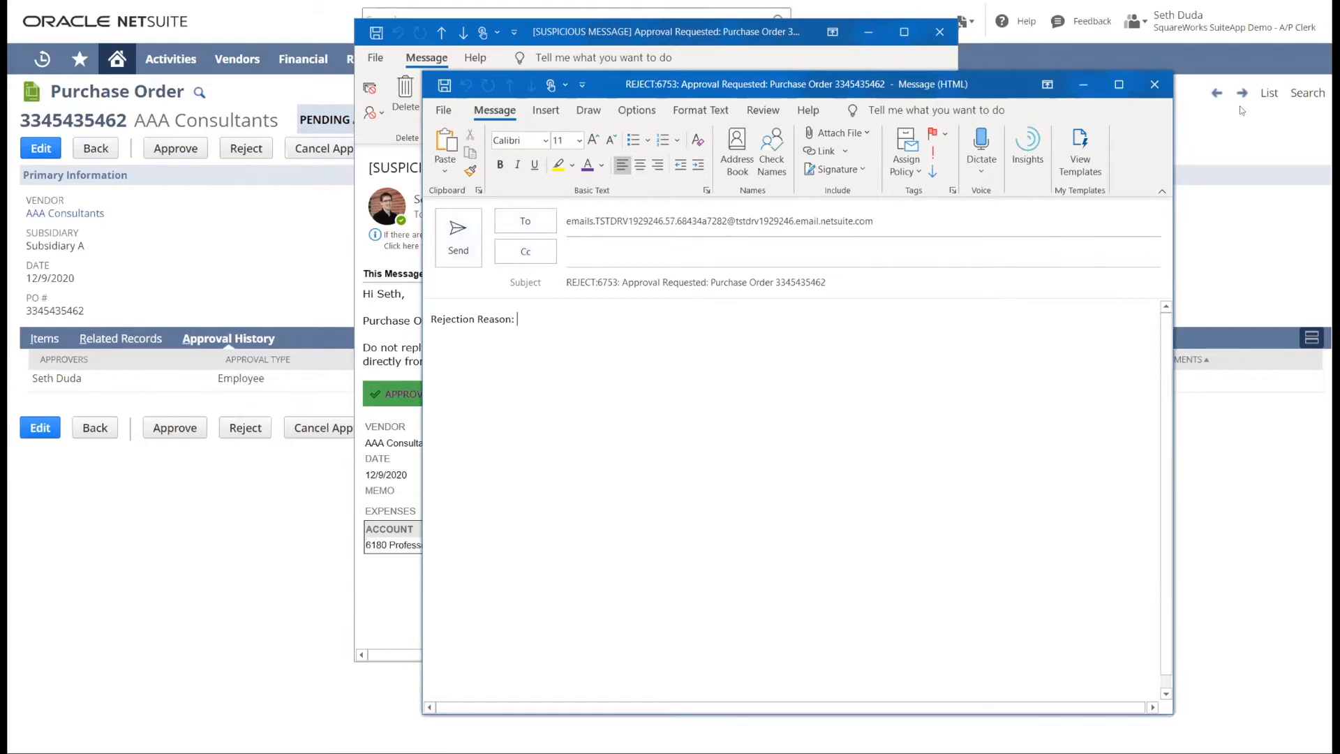
pyautogui.click(1155, 87)
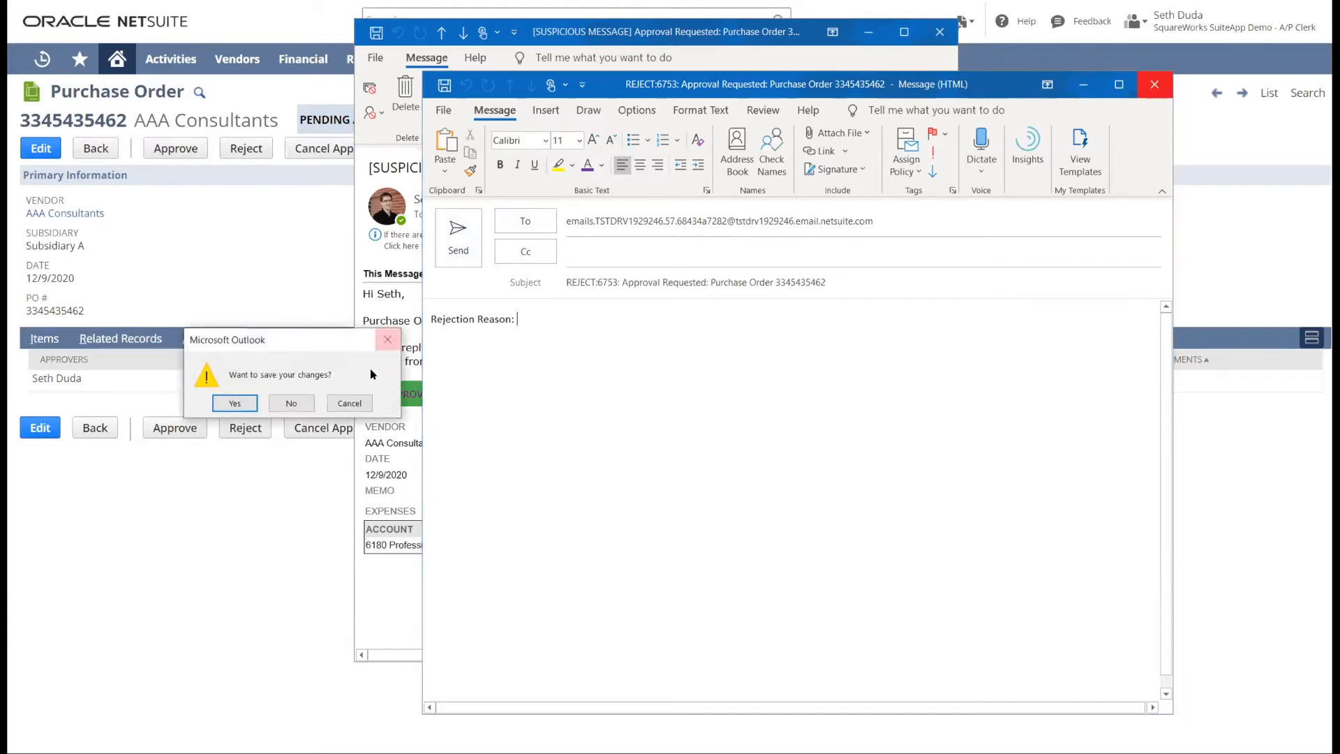
pyautogui.click(292, 402)
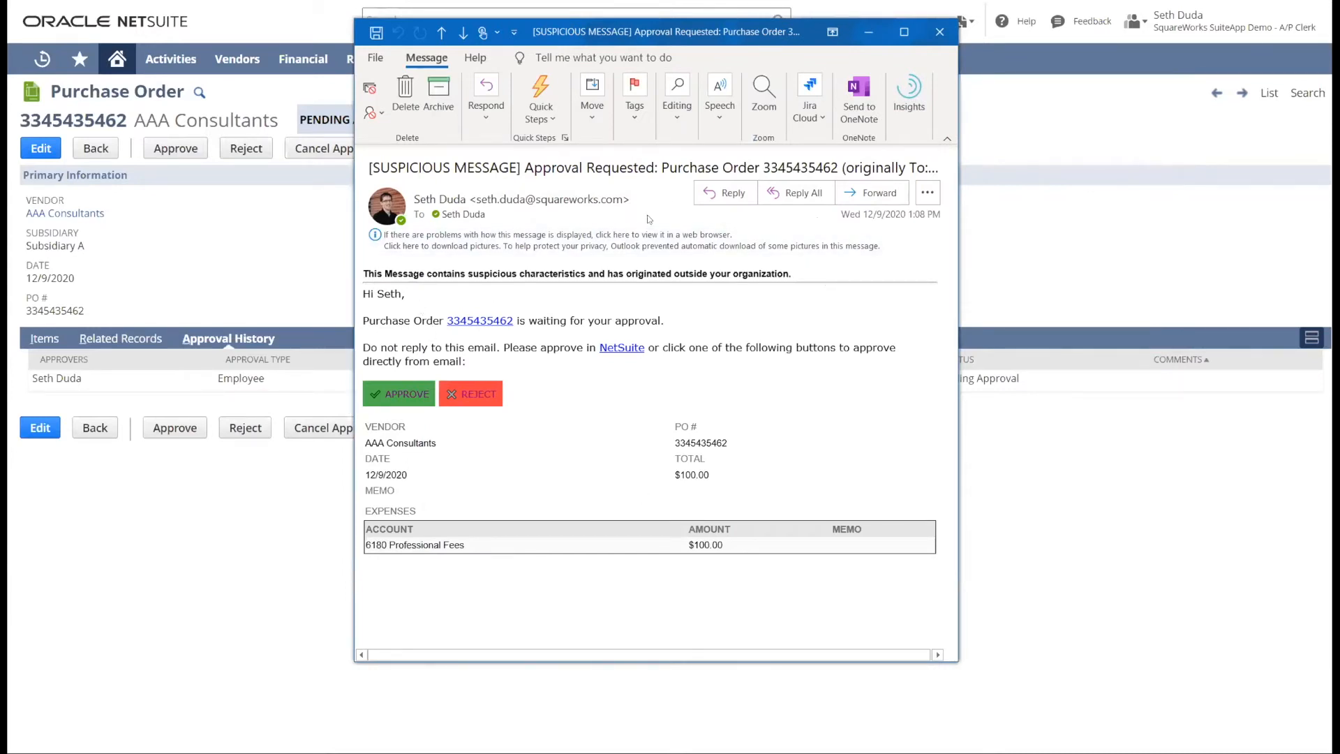
# - Return to the purchase order in NetSuite, approve it without comments and review its updated approval history
pyautogui.click(301, 230)
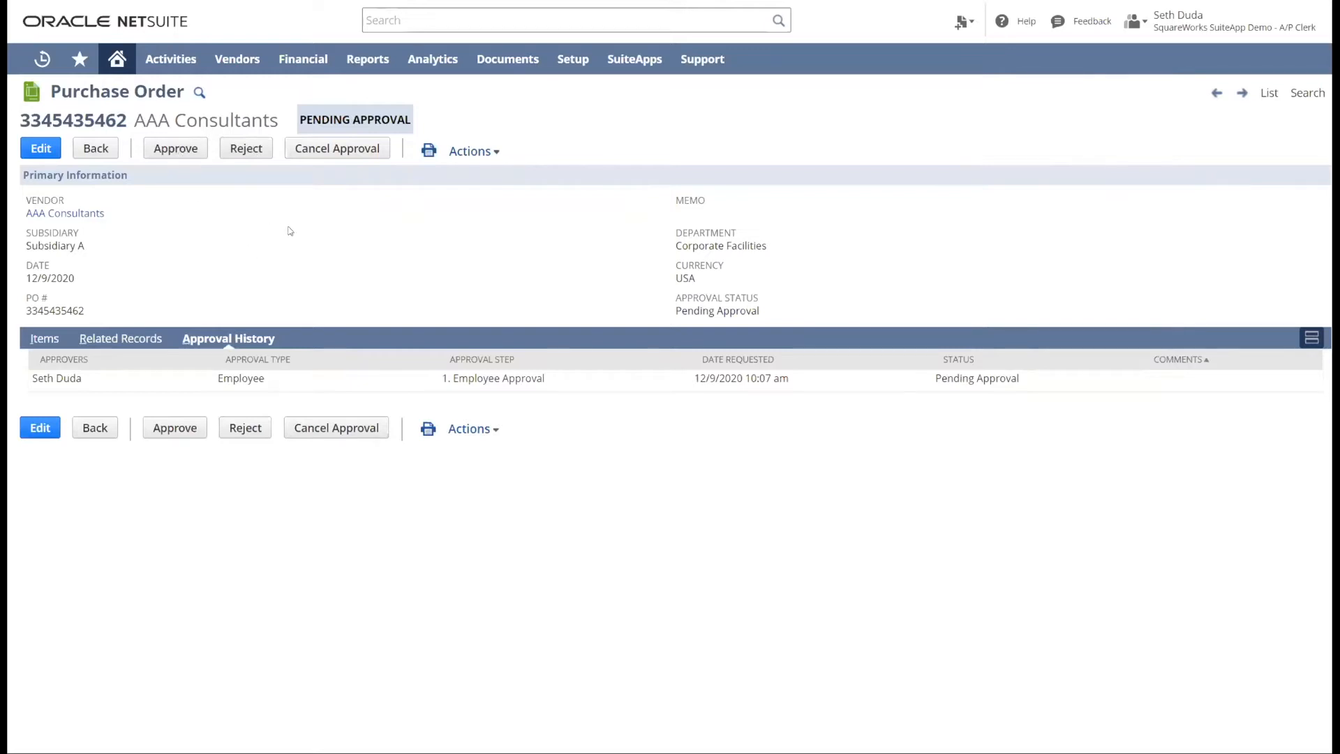
pyautogui.click(178, 150)
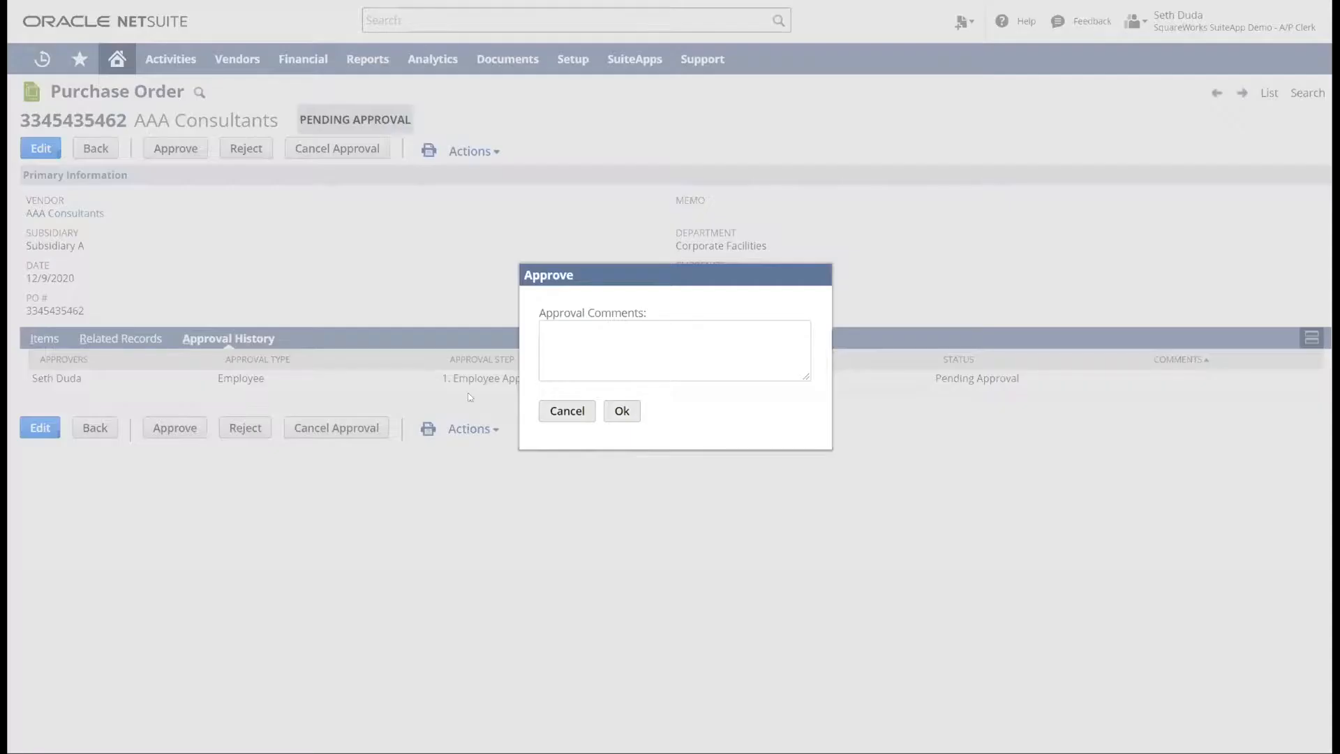
pyautogui.click(657, 337)
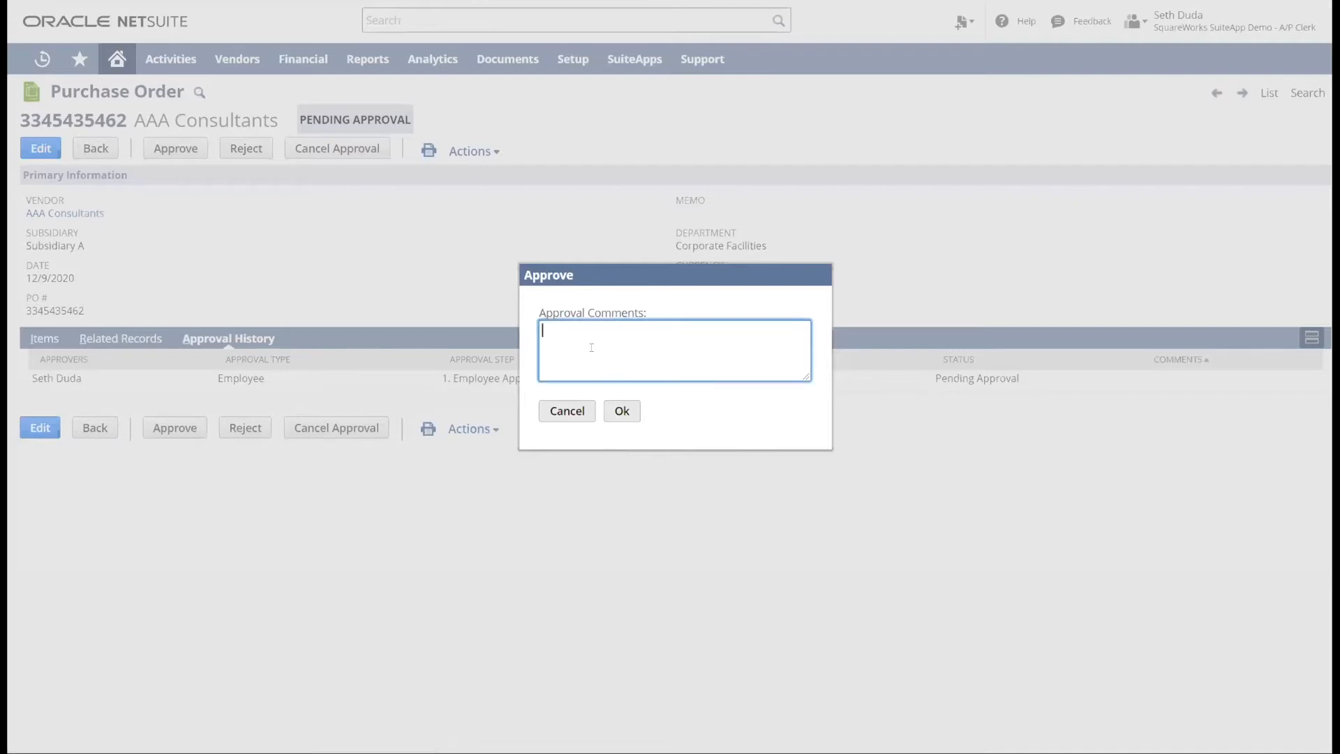
pyautogui.click(623, 410)
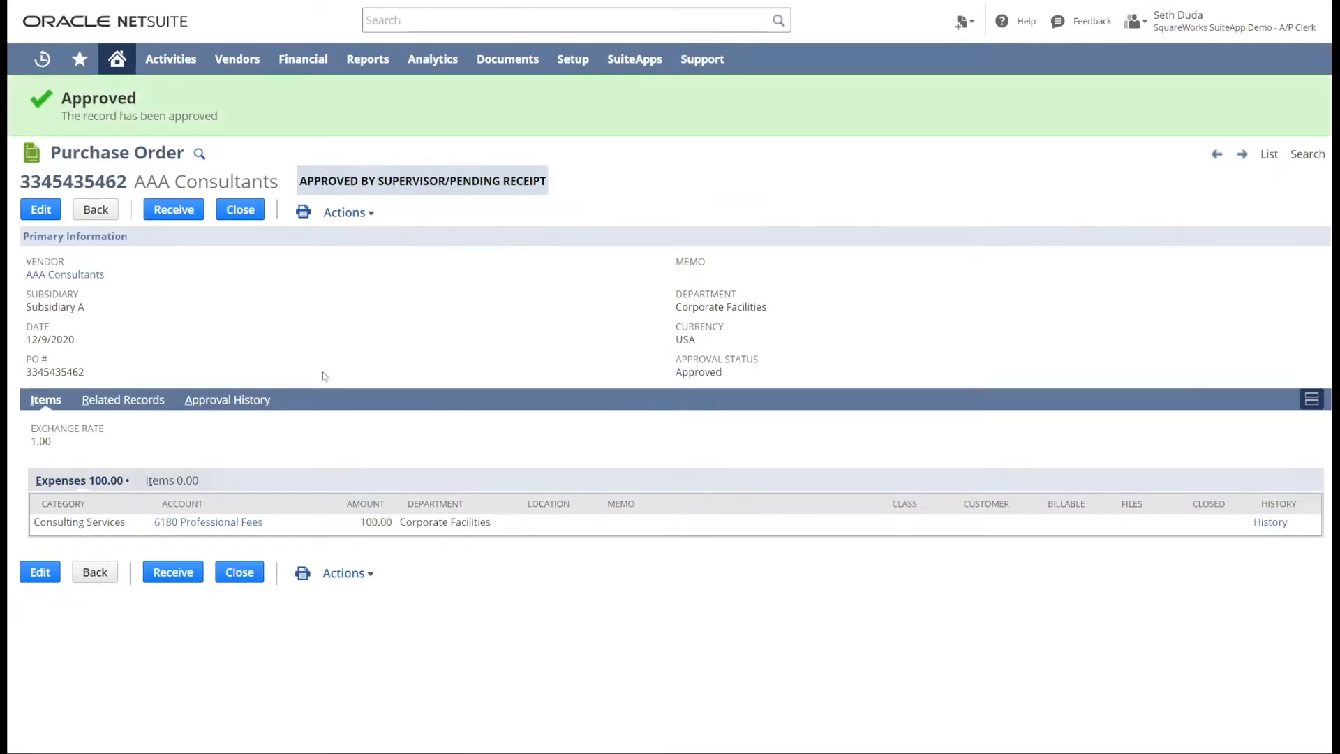
pyautogui.click(252, 407)
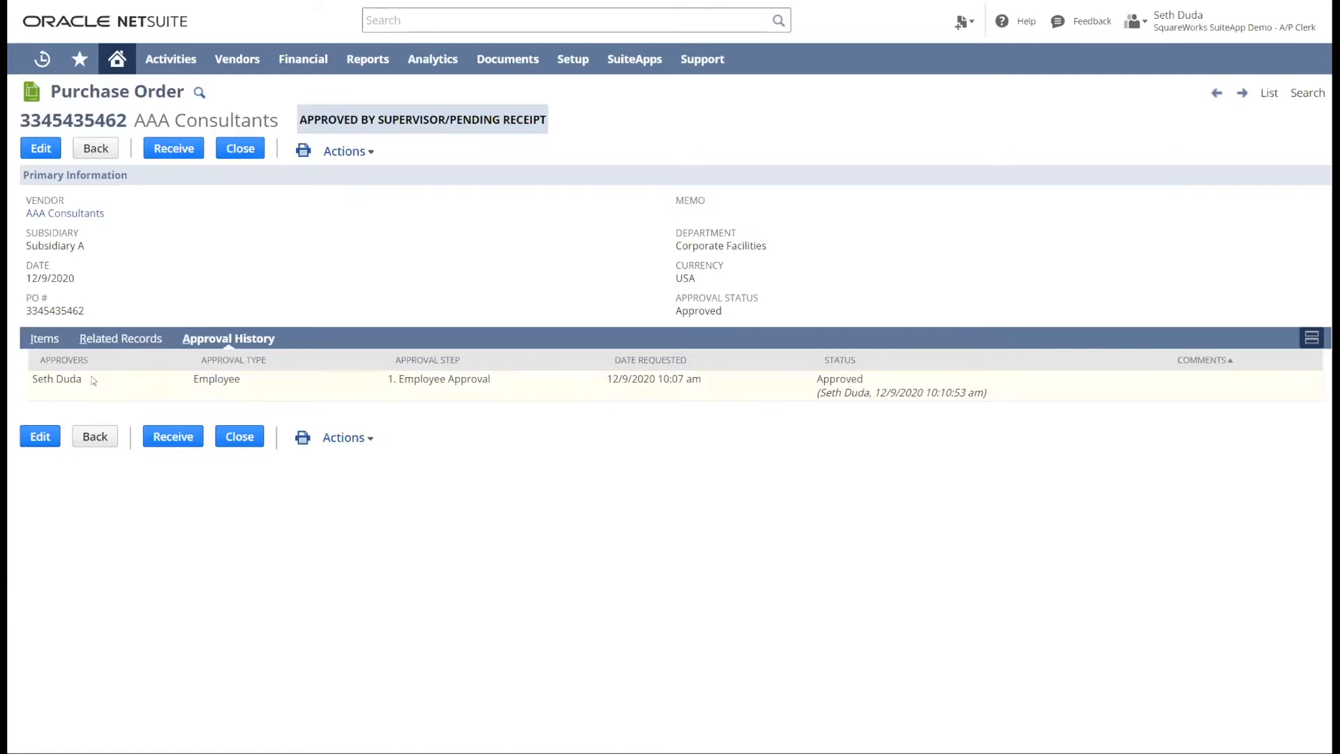
pyautogui.moveTo(814, 379); pyautogui.dragTo(865, 392)
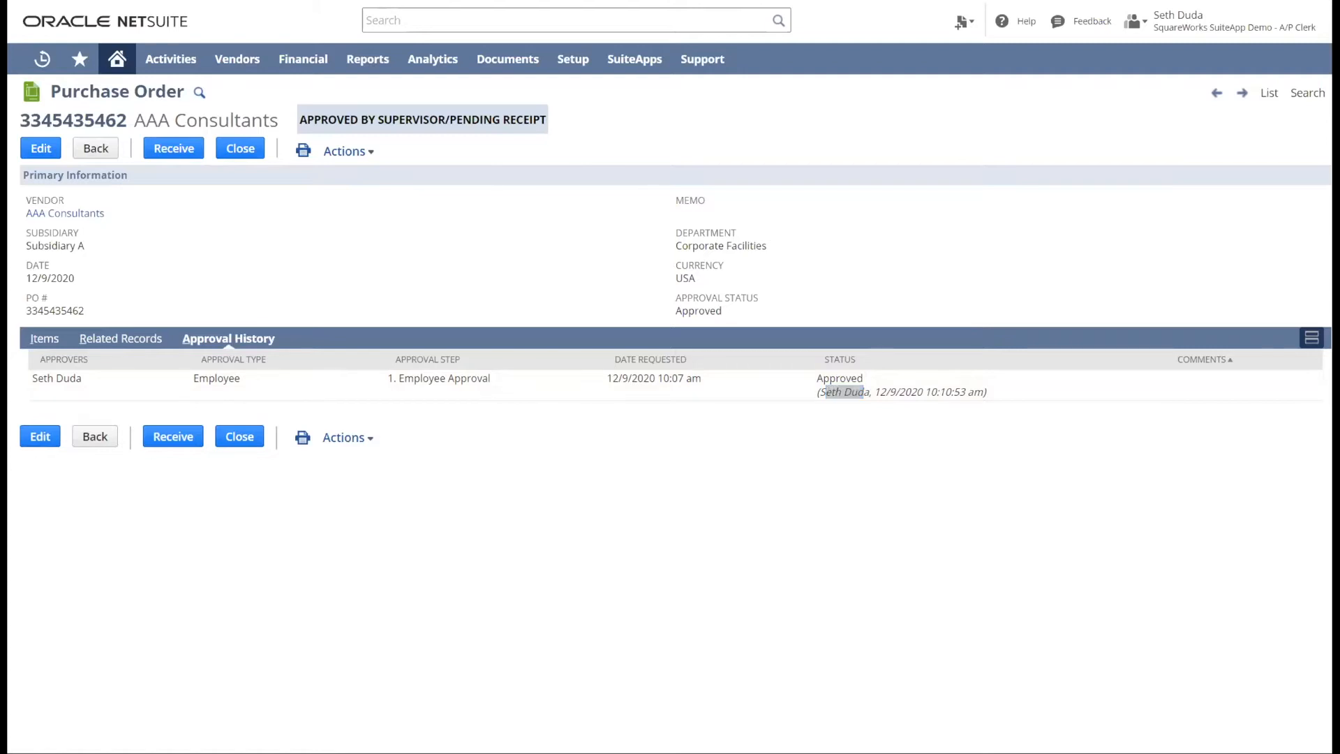
# - Switch to Outlook to review the approved purchase order notification email, and close the message
pyautogui.hotkey('alt', 'Tab')
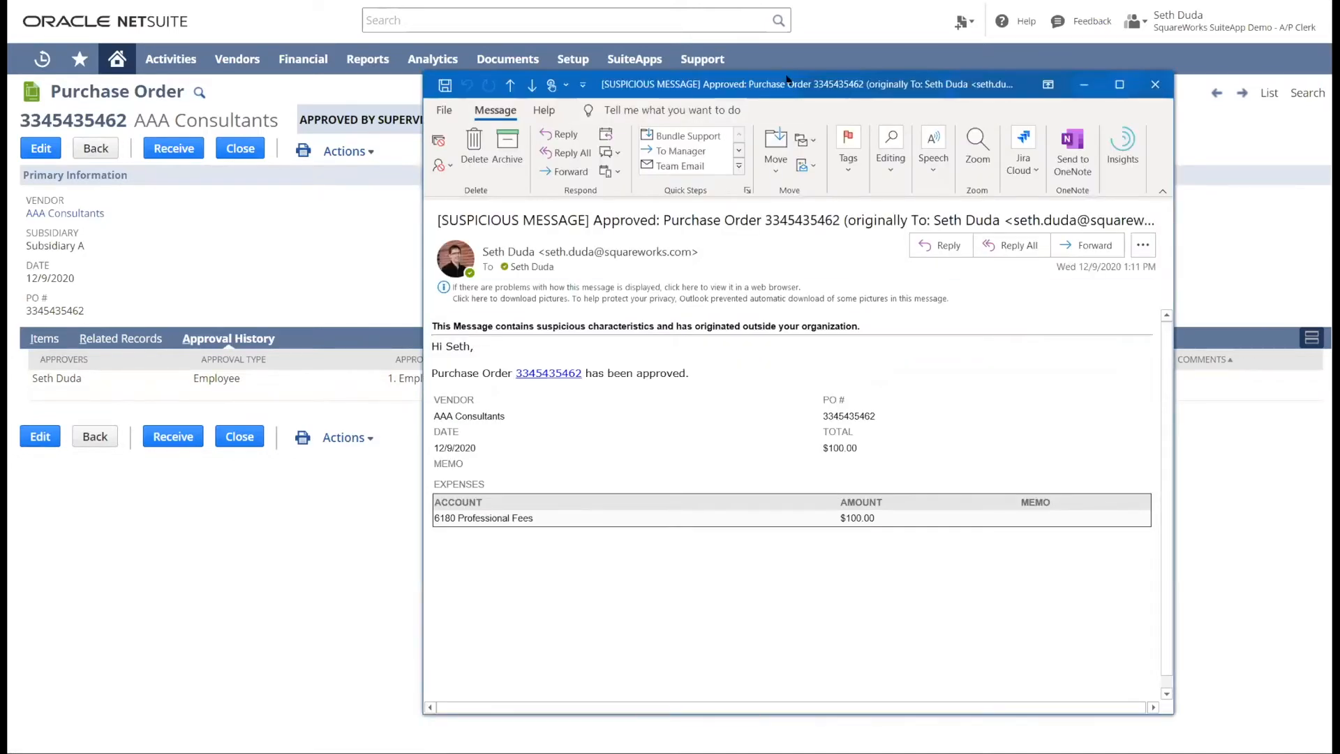
pyautogui.moveTo(787, 78); pyautogui.dragTo(729, 42)
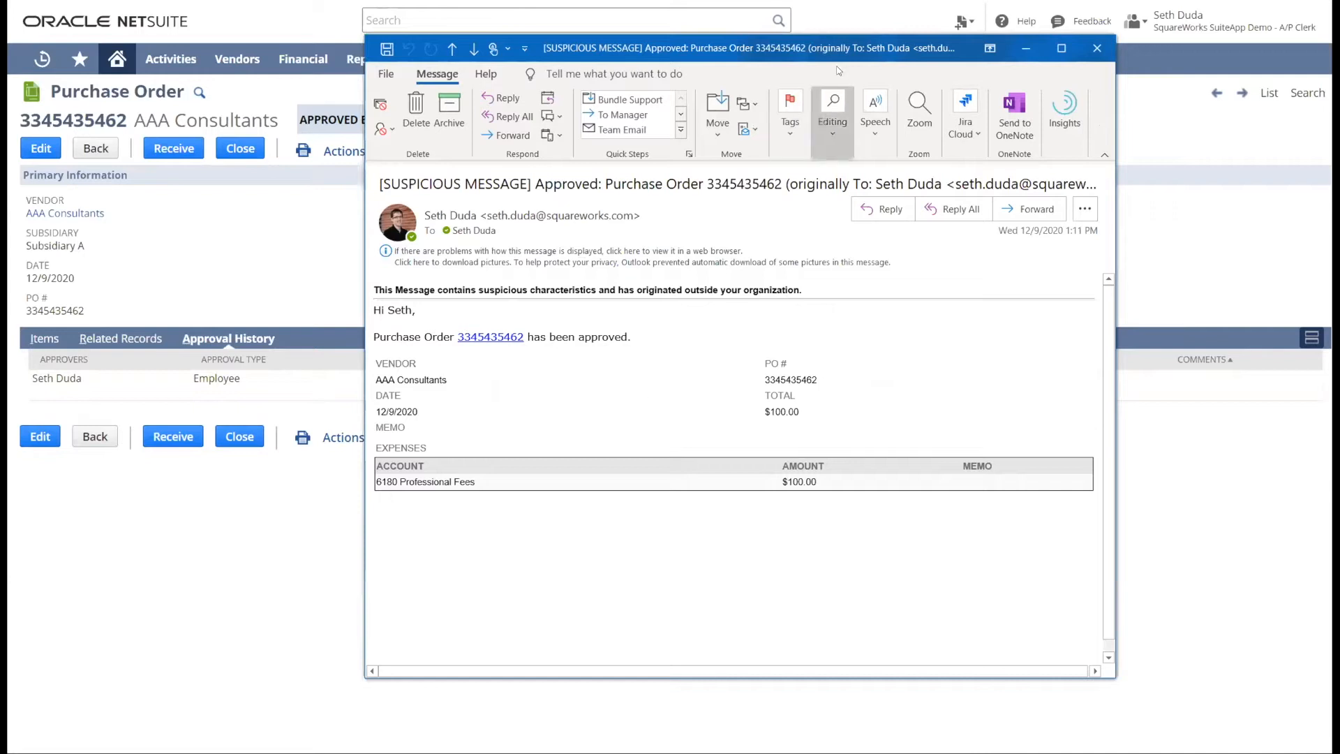
pyautogui.moveTo(839, 47); pyautogui.dragTo(810, 46)
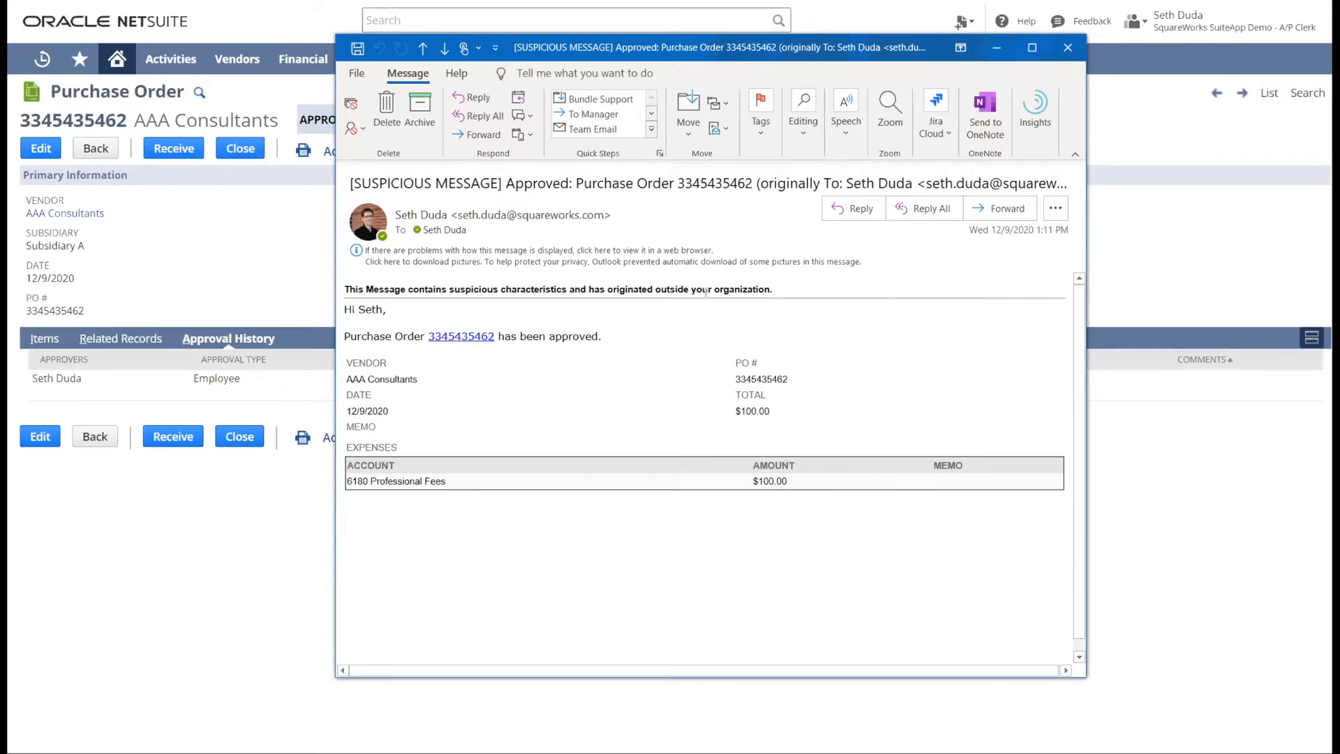
pyautogui.click(1068, 47)
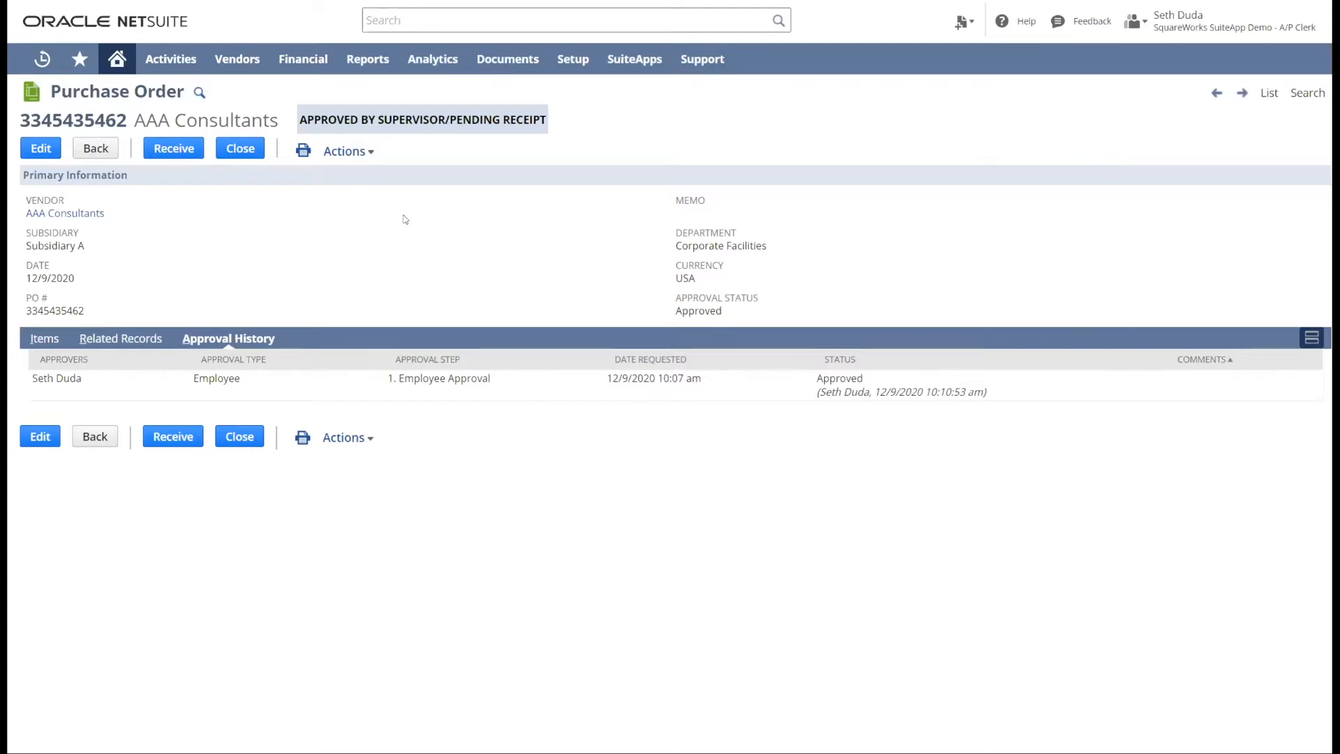
# - Return to the home dashboard, open the invoice upload page and upload one invoice document
pyautogui.moveTo(116, 59)
pyautogui.click(125, 90)
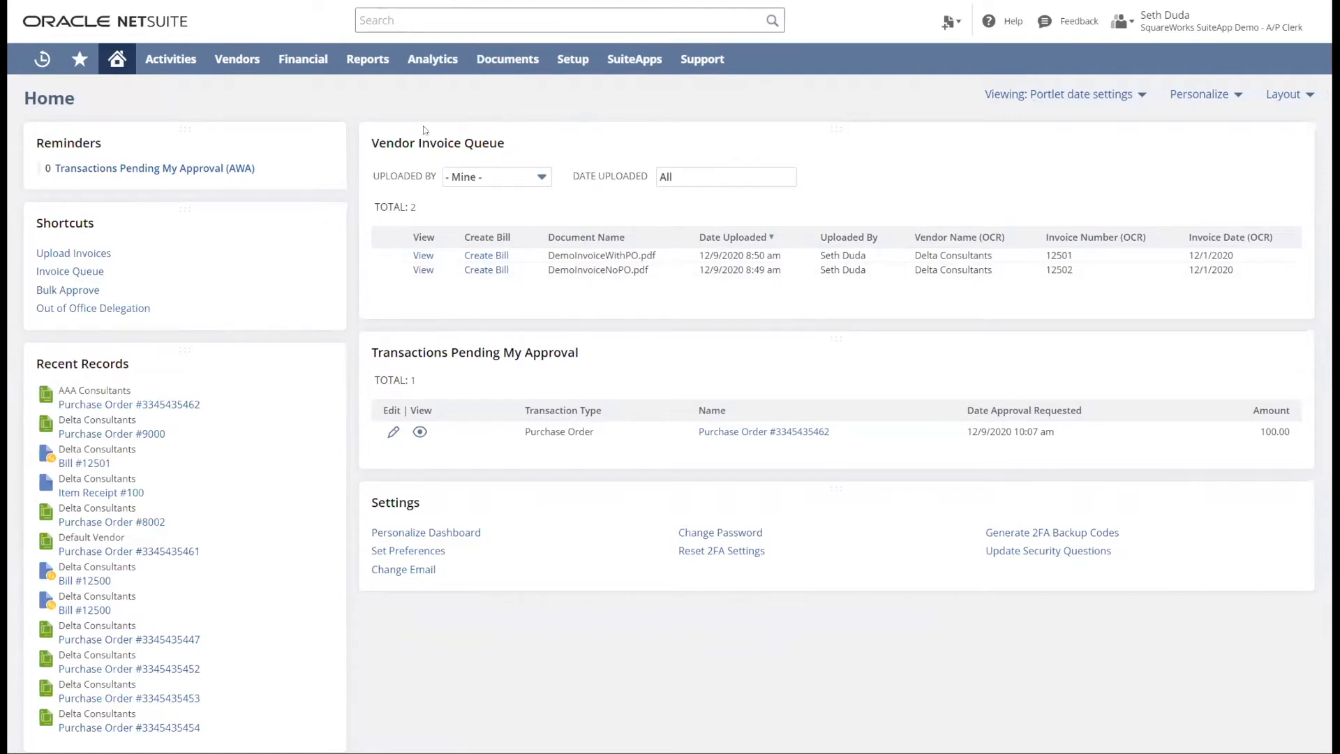
pyautogui.click(84, 255)
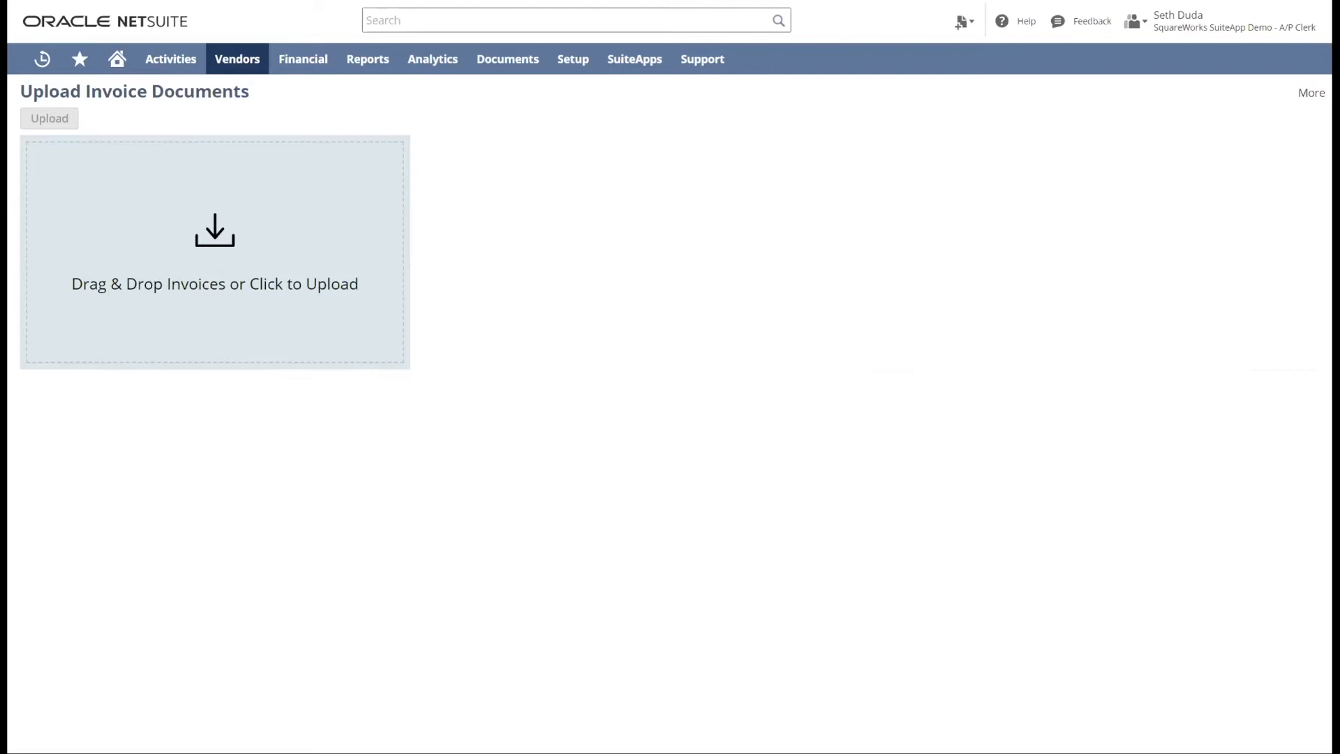
pyautogui.moveTo(7, 203); pyautogui.dragTo(284, 203)
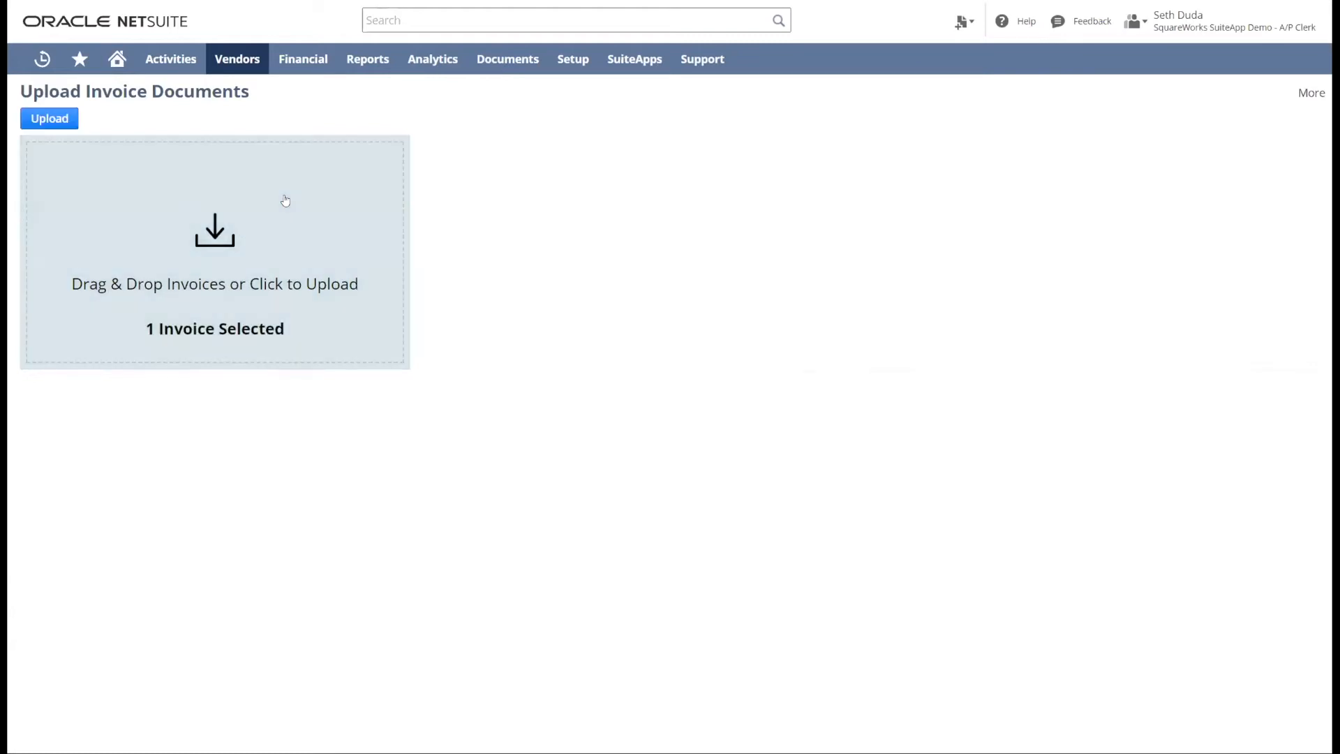
pyautogui.click(59, 124)
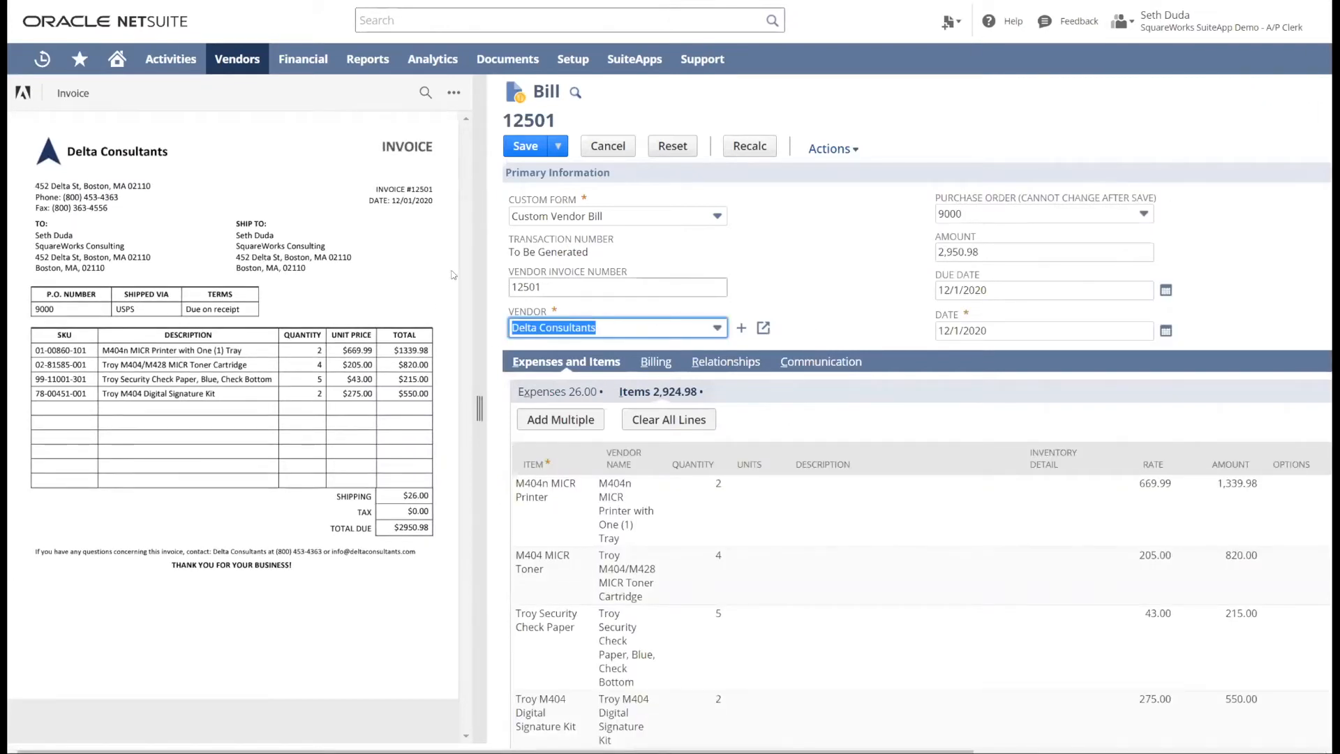
# - Compare the vendor and invoice number on the invoice with the bill's primary information, resizing the invoice preview as needed
pyautogui.moveTo(477, 411); pyautogui.dragTo(209, 417)
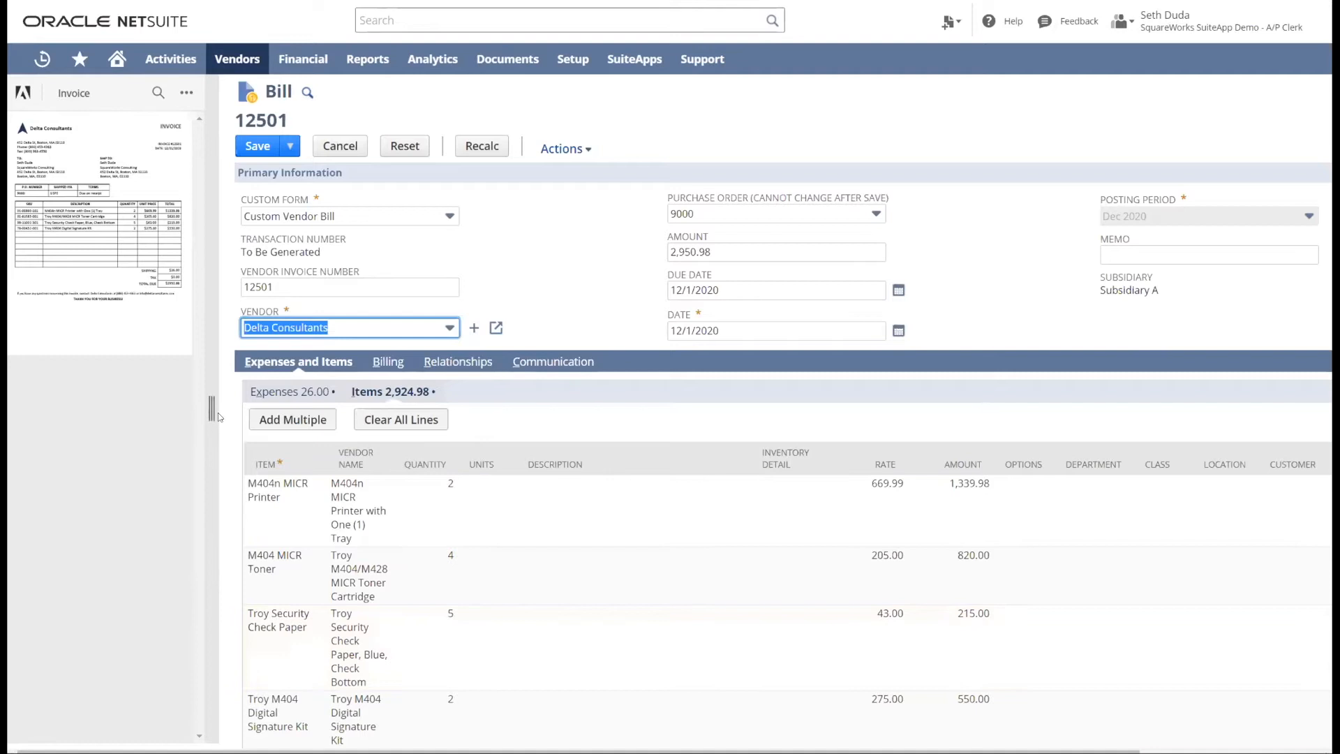
pyautogui.moveTo(210, 410); pyautogui.dragTo(508, 460)
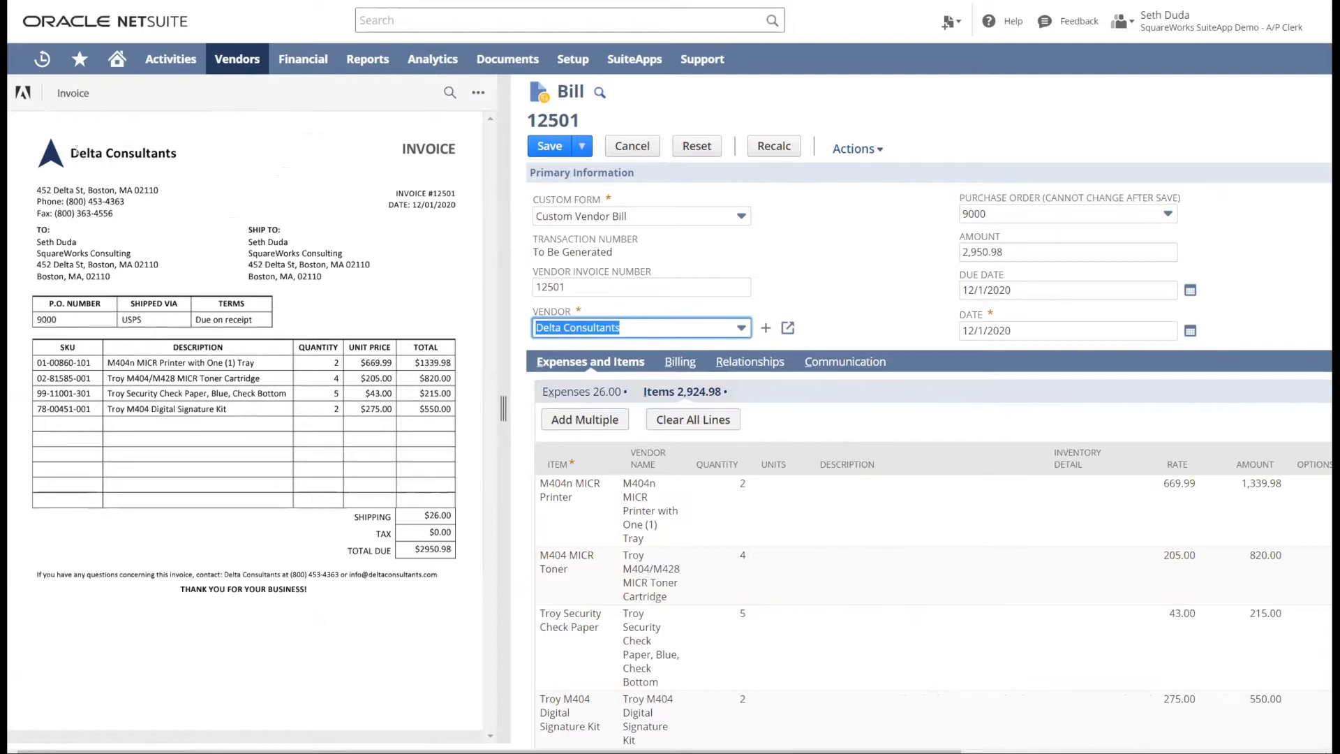
pyautogui.moveTo(72, 151); pyautogui.dragTo(176, 154)
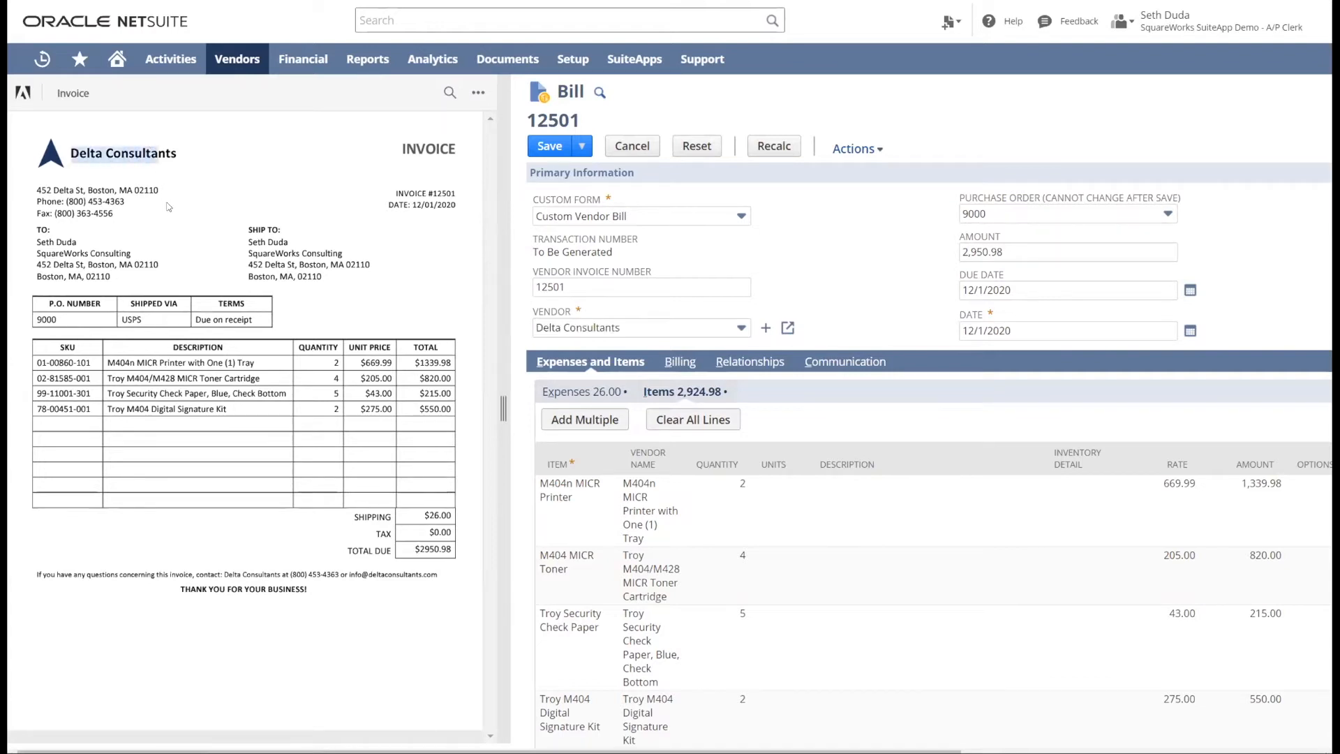
pyautogui.moveTo(431, 194); pyautogui.dragTo(455, 194)
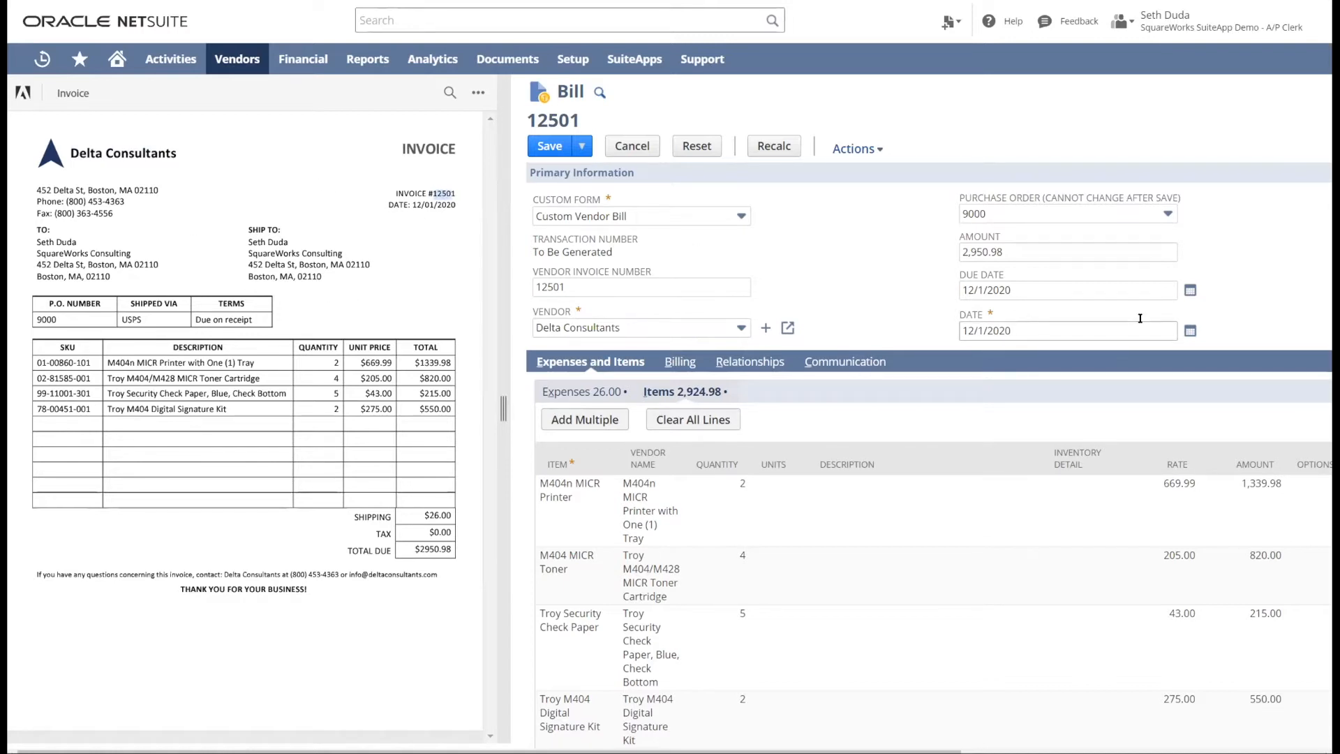
pyautogui.moveTo(503, 397); pyautogui.dragTo(204, 408)
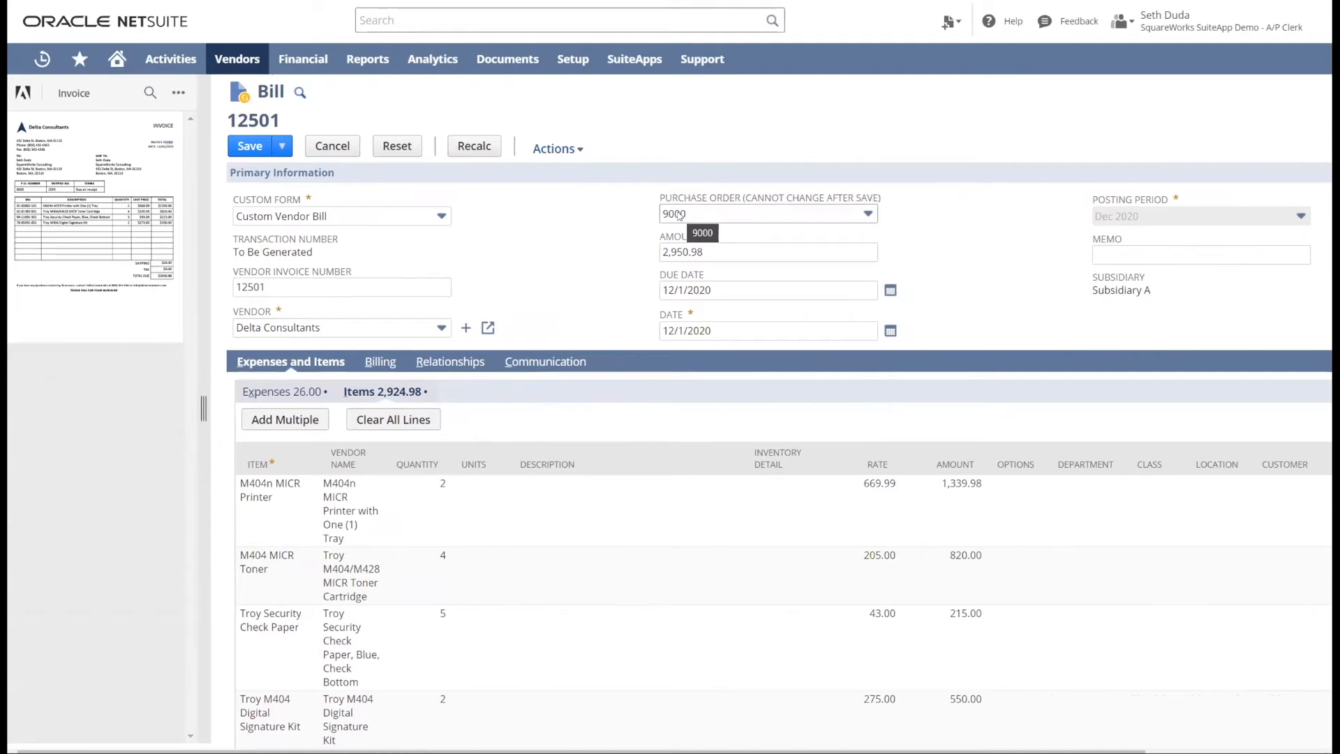
pyautogui.moveTo(277, 286); pyautogui.dragTo(237, 280)
pyautogui.click(580, 251)
pyautogui.click(684, 325)
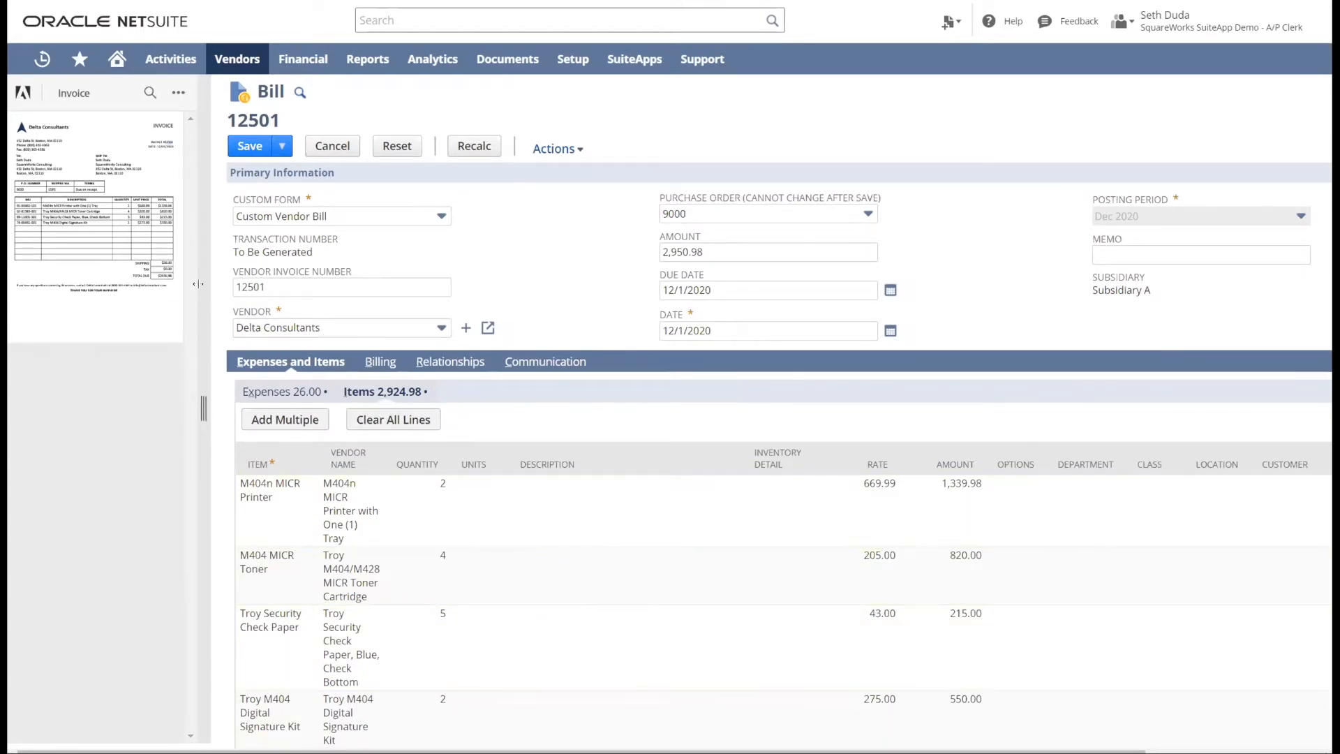
# - Examine the bill's expense line and item lines against the invoice
pyautogui.click(286, 393)
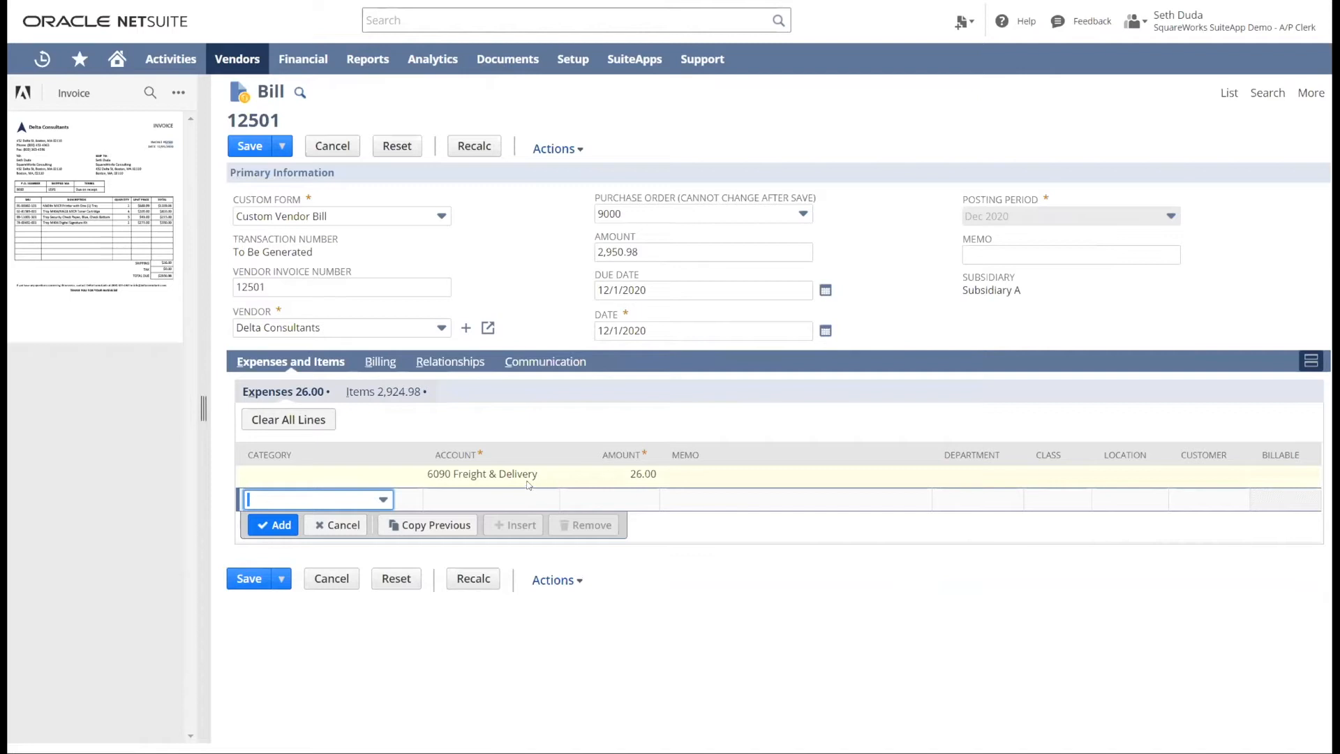
pyautogui.click(371, 392)
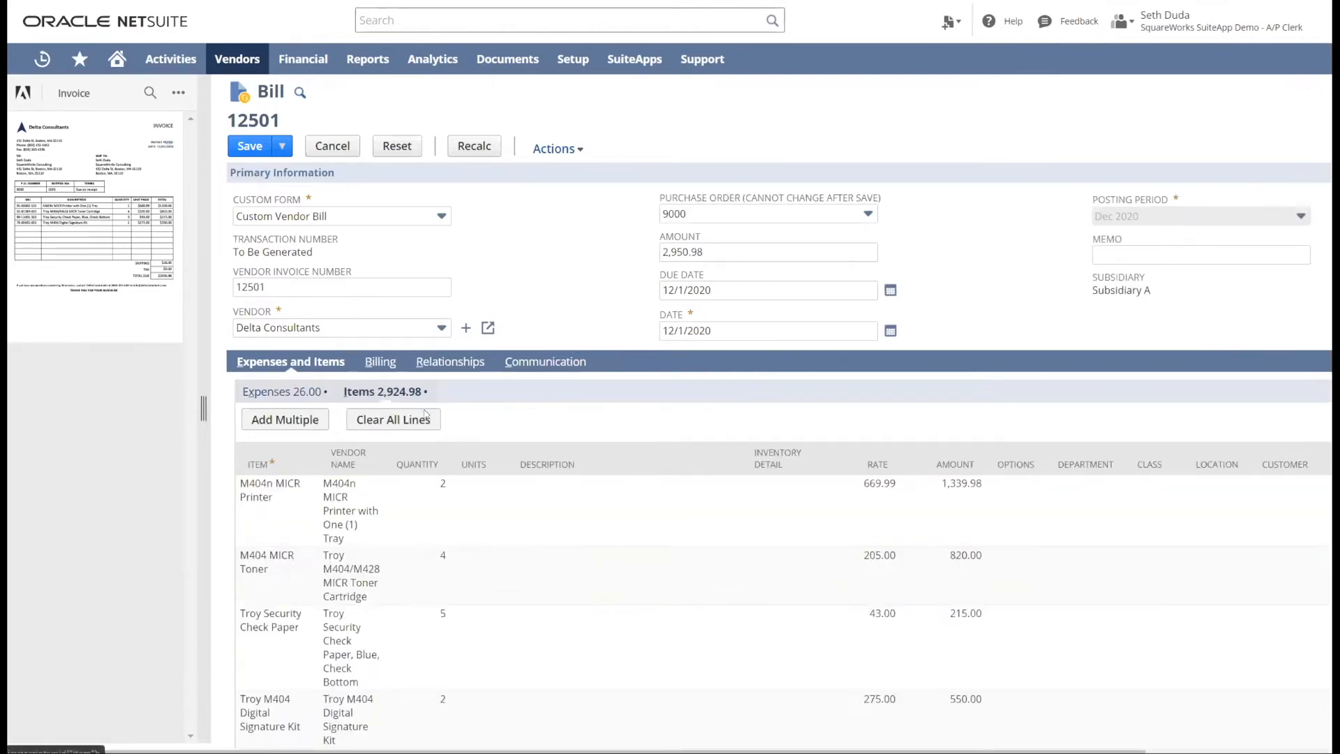
pyautogui.scroll(2, 649, 419)
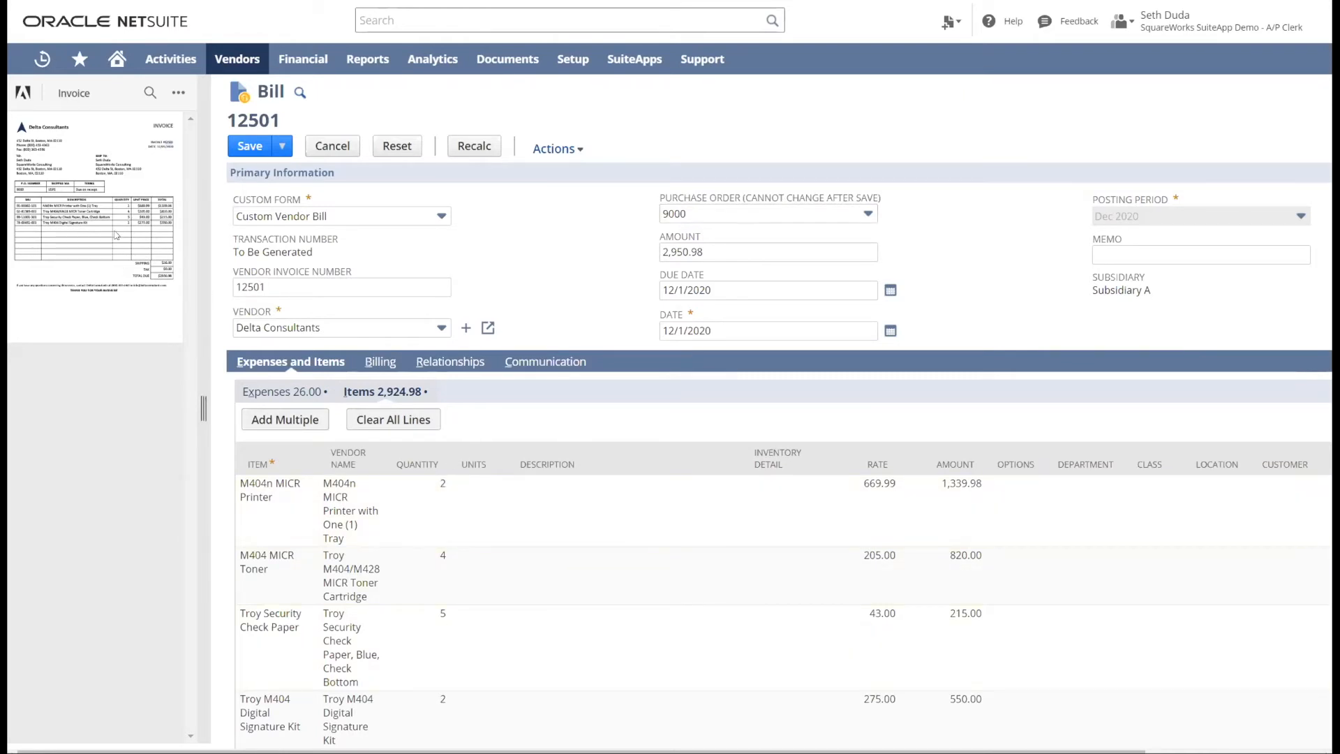
pyautogui.scroll(-2, 471, 511)
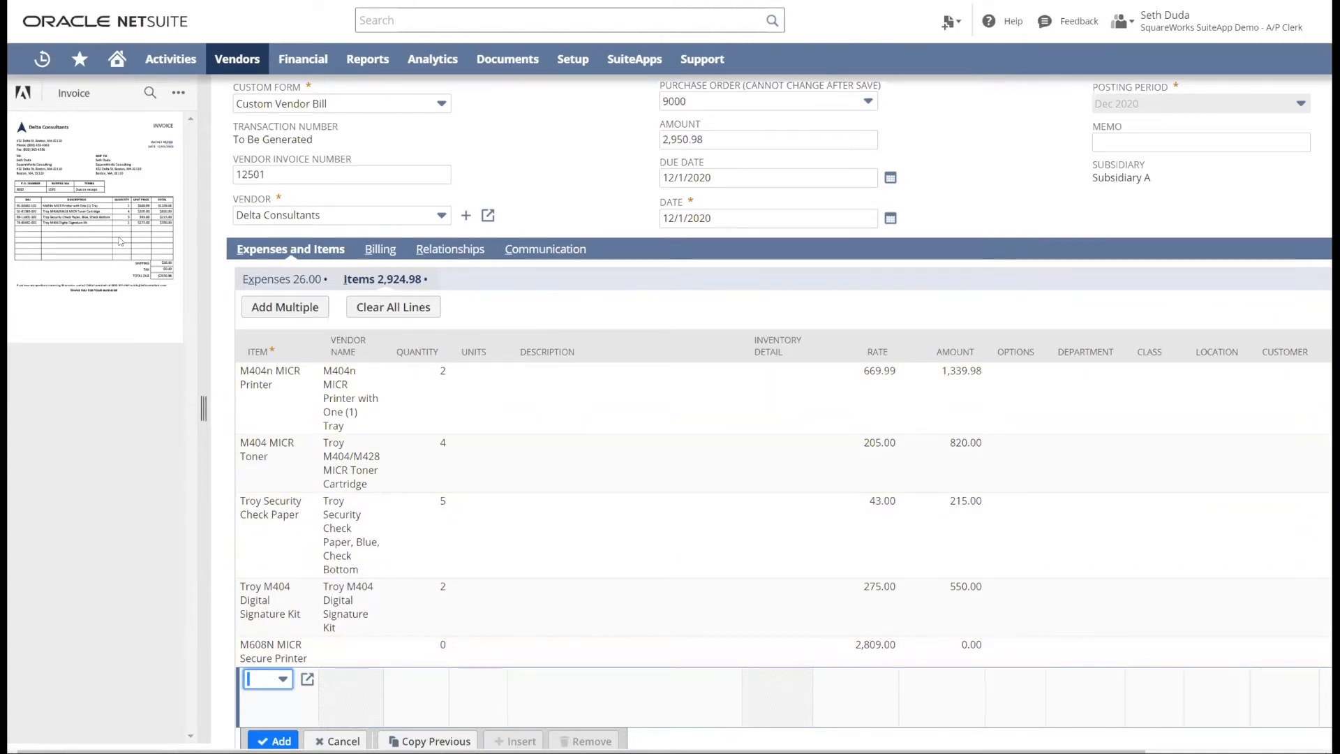
pyautogui.scroll(1, 451, 590)
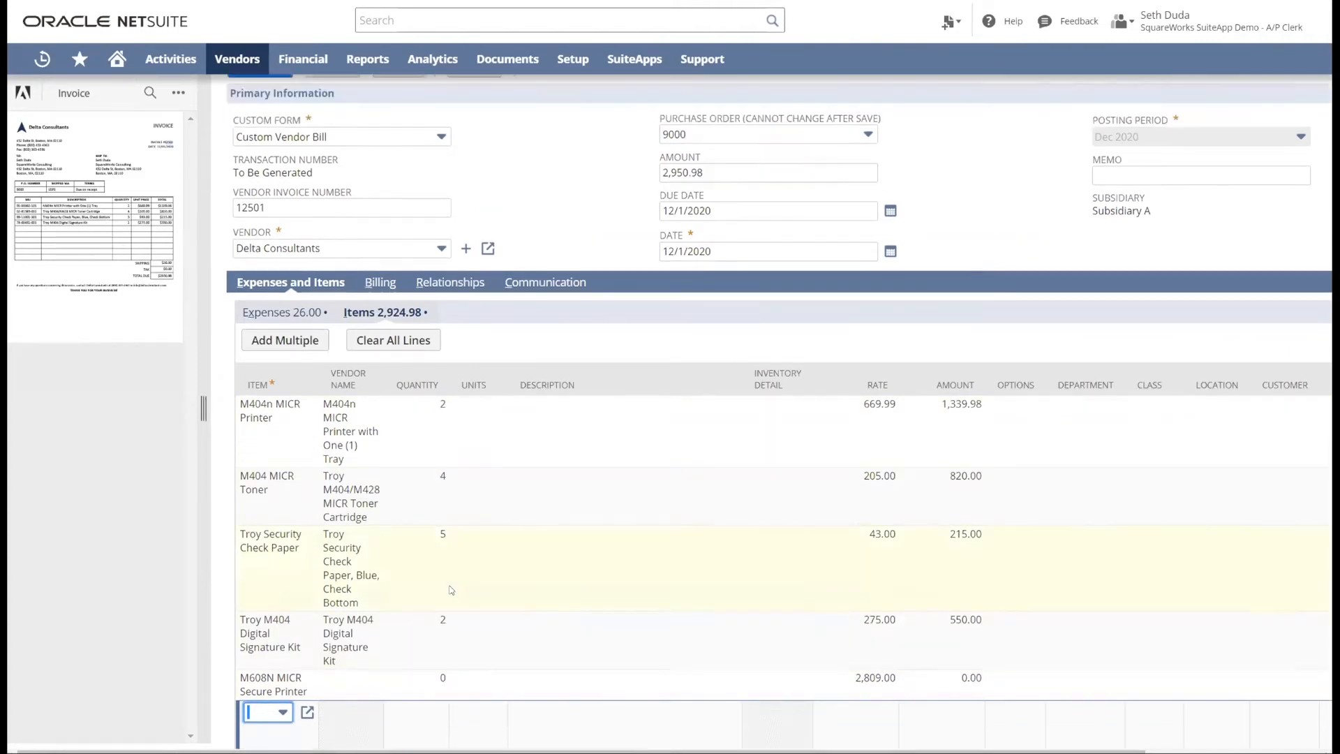
pyautogui.scroll(2, 451, 590)
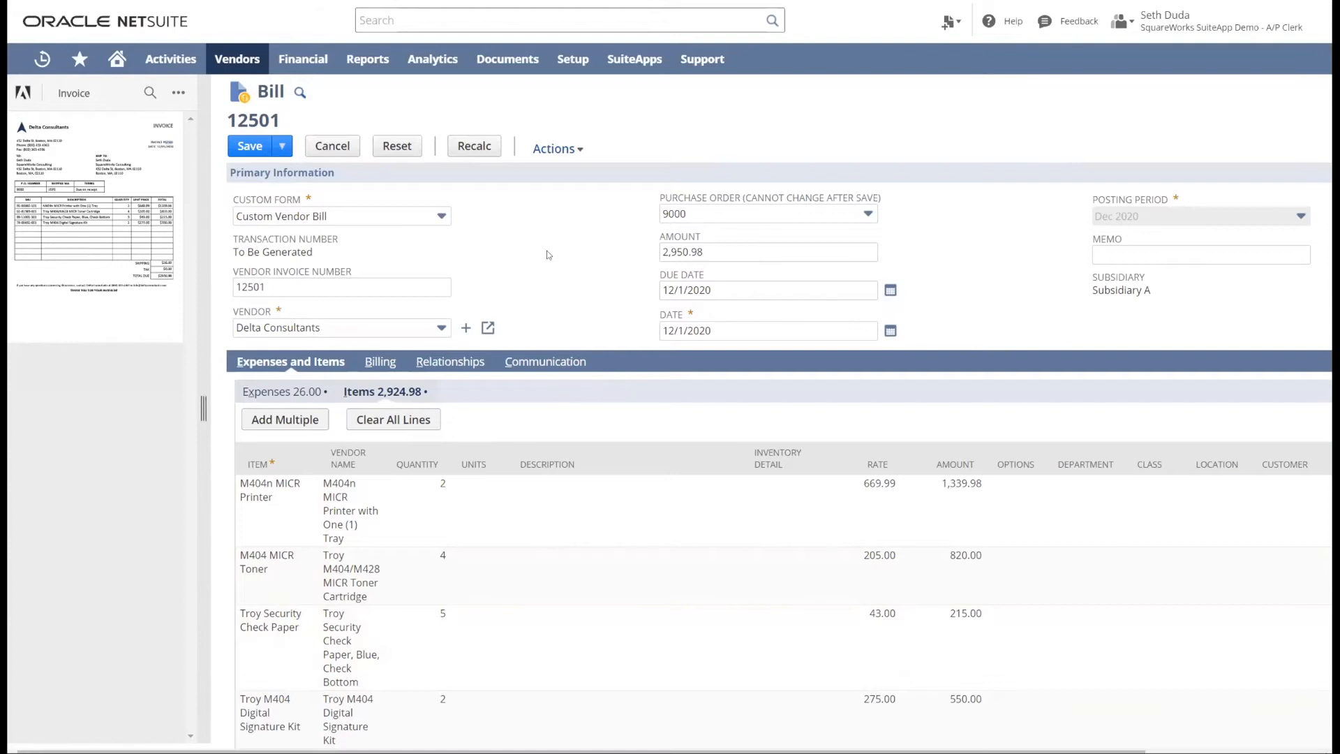
# - Set the M404n MICR Printer line's quantity to 200, try to save the bill and cancel the 3-way match validation
pyautogui.click(434, 504)
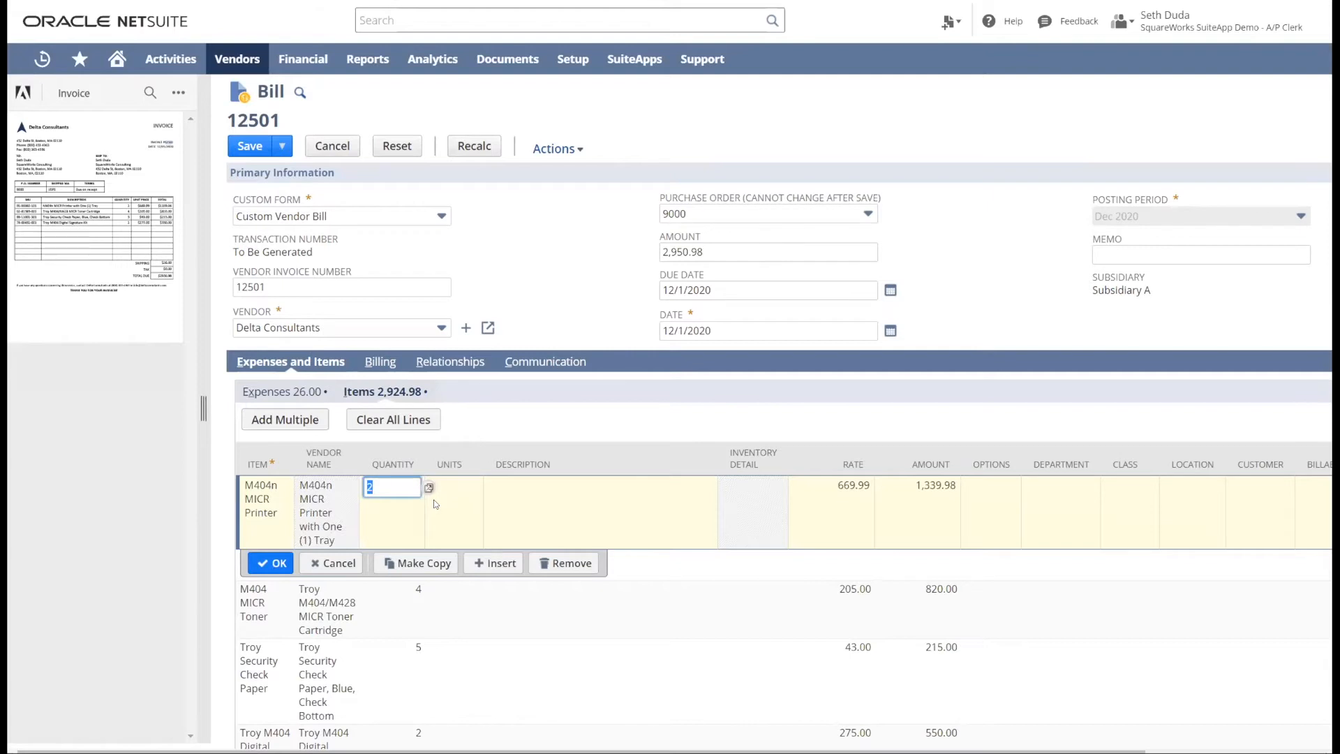
pyautogui.write('200')
pyautogui.click(274, 563)
pyautogui.scroll(3, 613, 440)
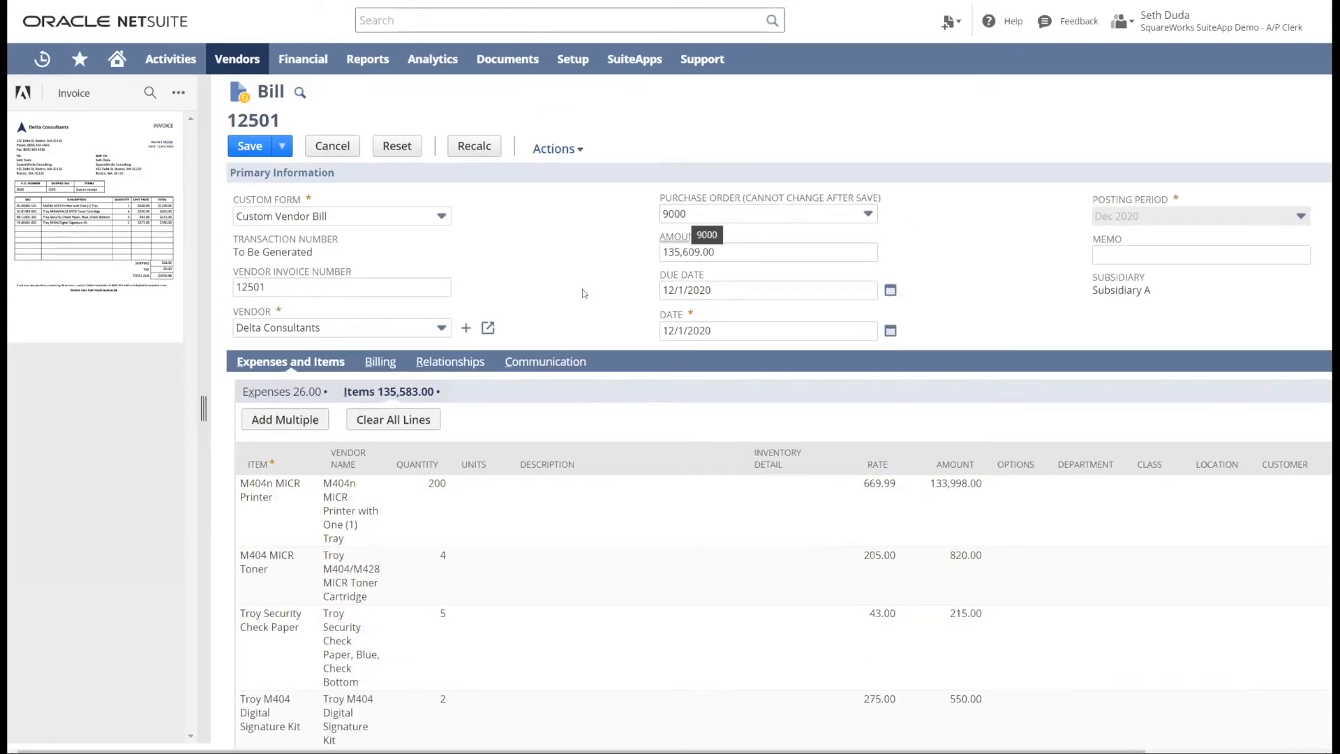
pyautogui.click(248, 146)
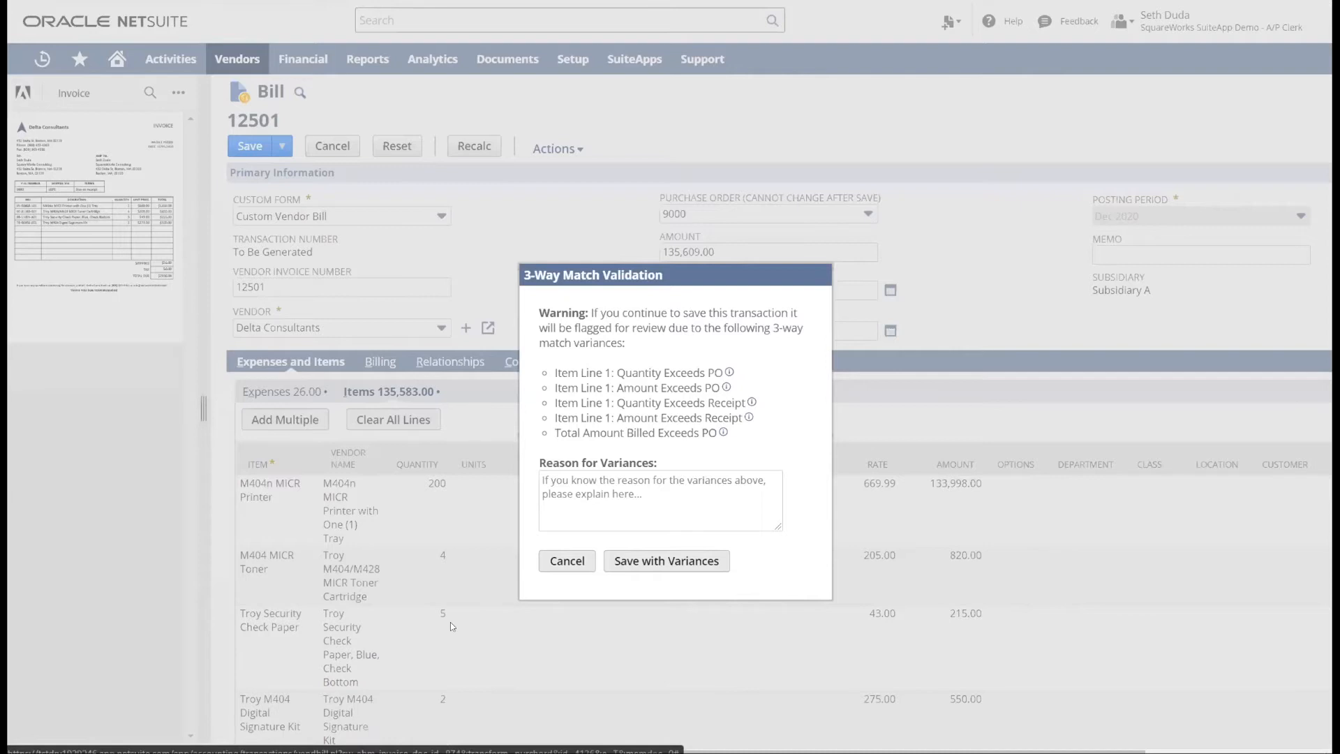
pyautogui.click(567, 560)
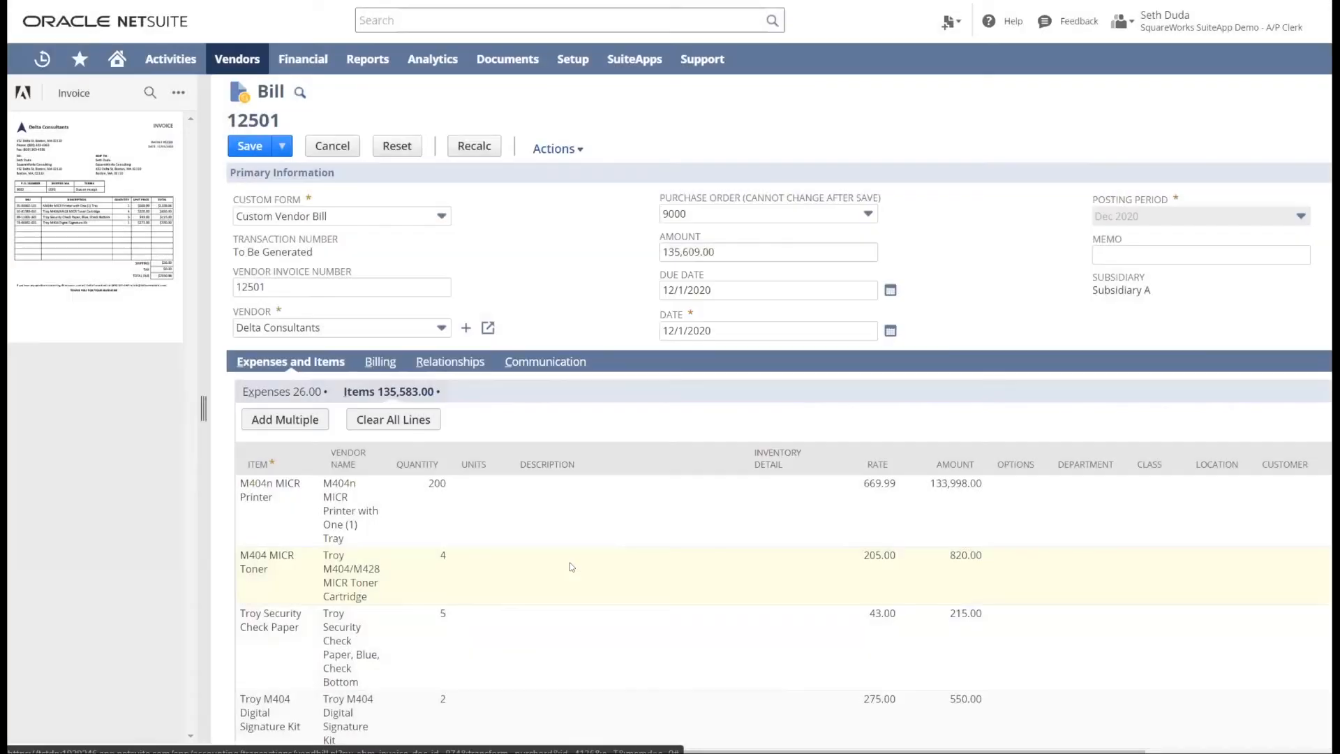
# - Set the quantity of the M404n MICR Printer line to 190 and accept the line change
pyautogui.click(431, 494)
pyautogui.write('190')
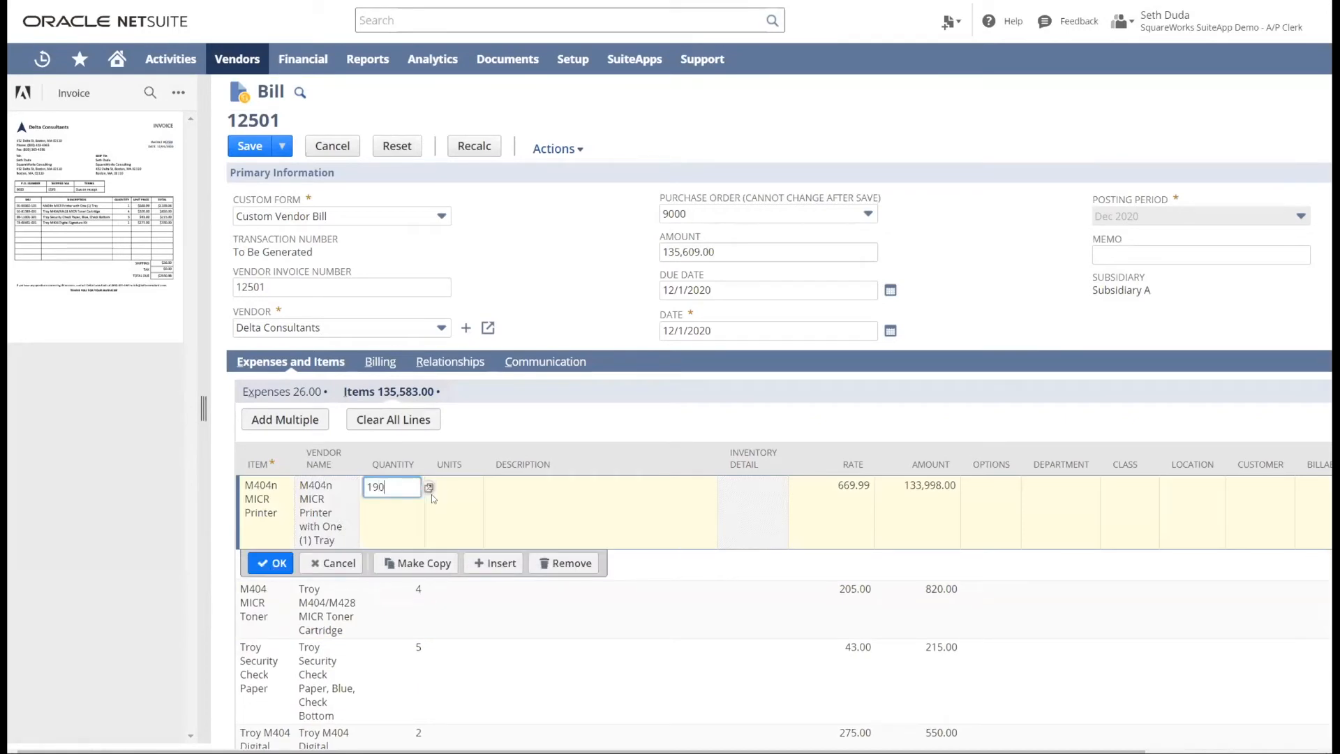
pyautogui.click(271, 562)
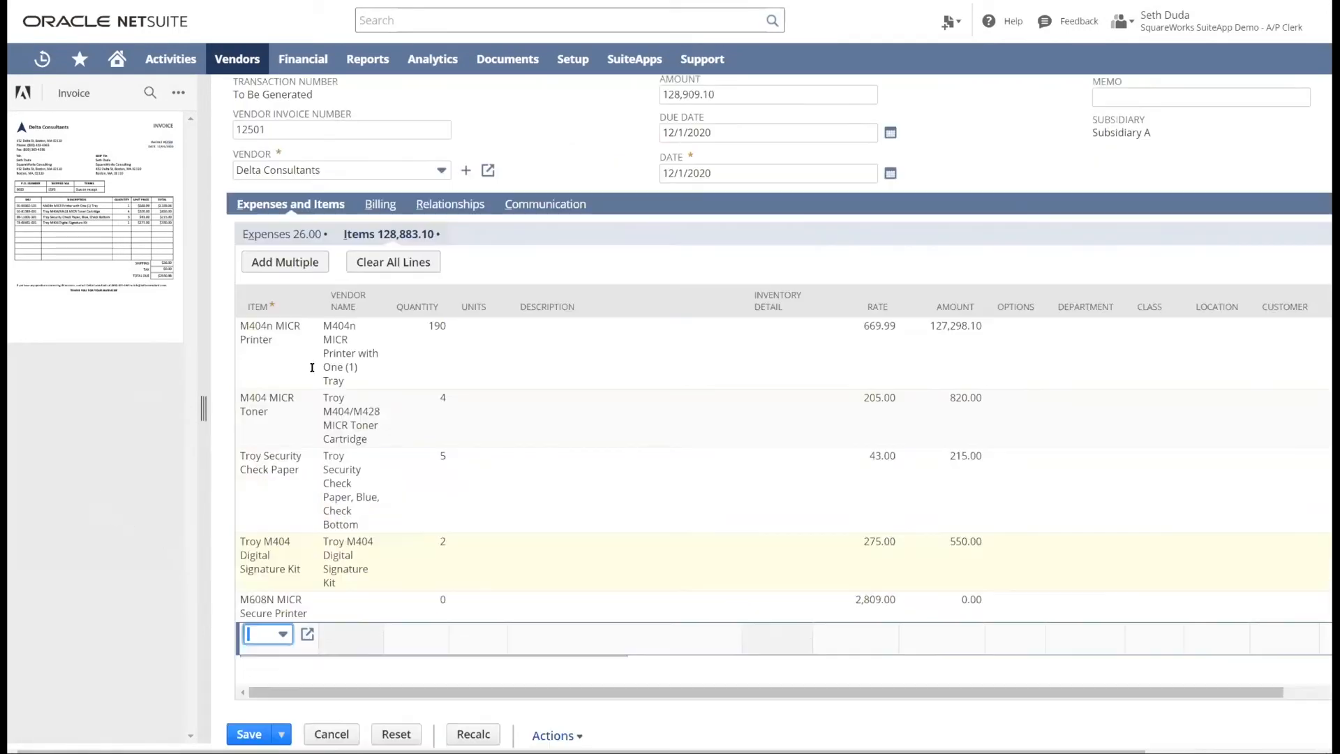
# - Start saving the bill and review the quantity, amount and total variances with their details in the 3-way match validation
pyautogui.click(236, 149)
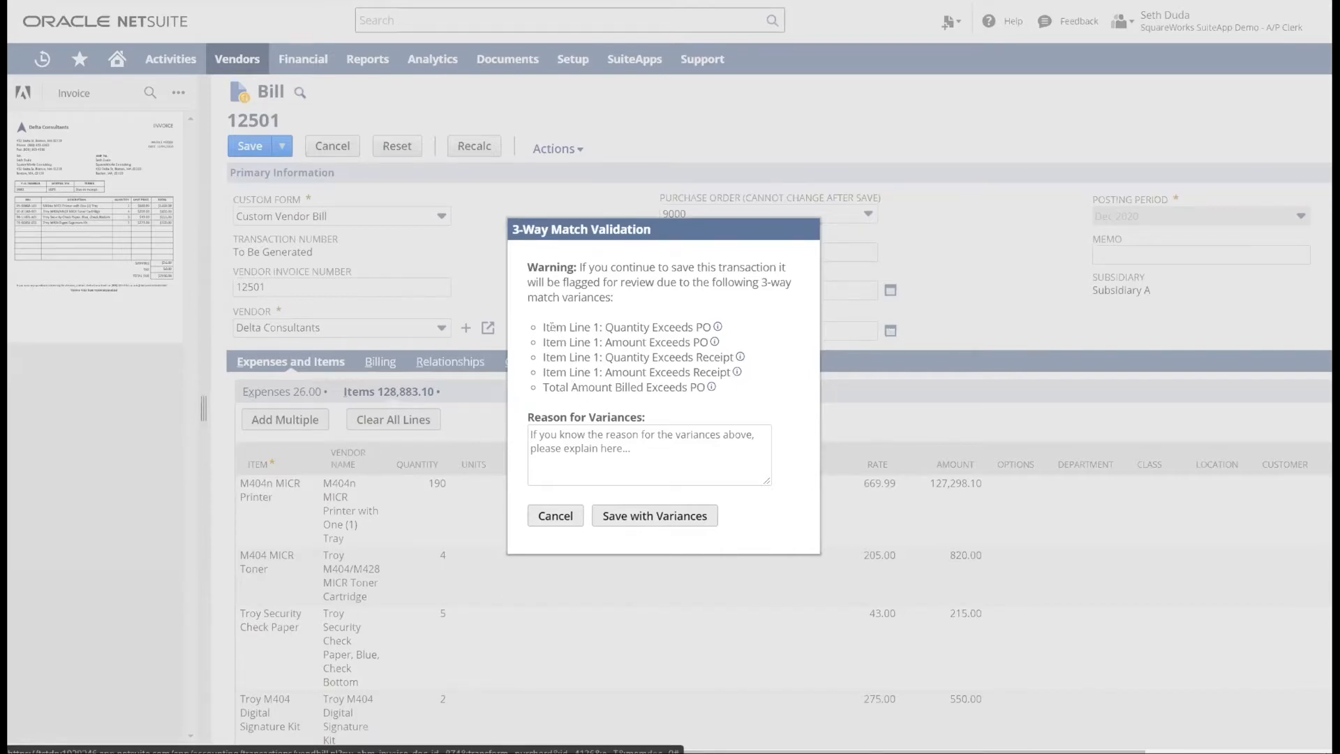
pyautogui.moveTo(544, 326); pyautogui.dragTo(602, 327)
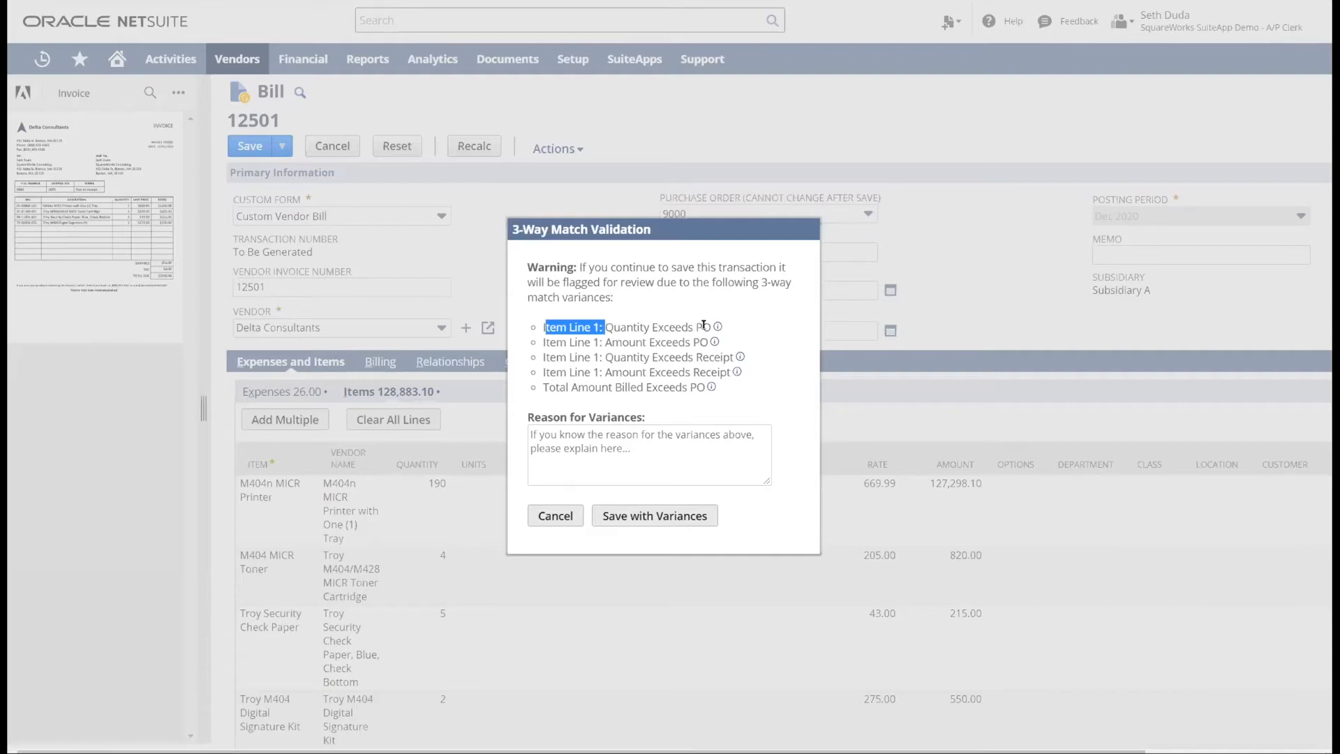
pyautogui.moveTo(715, 328)
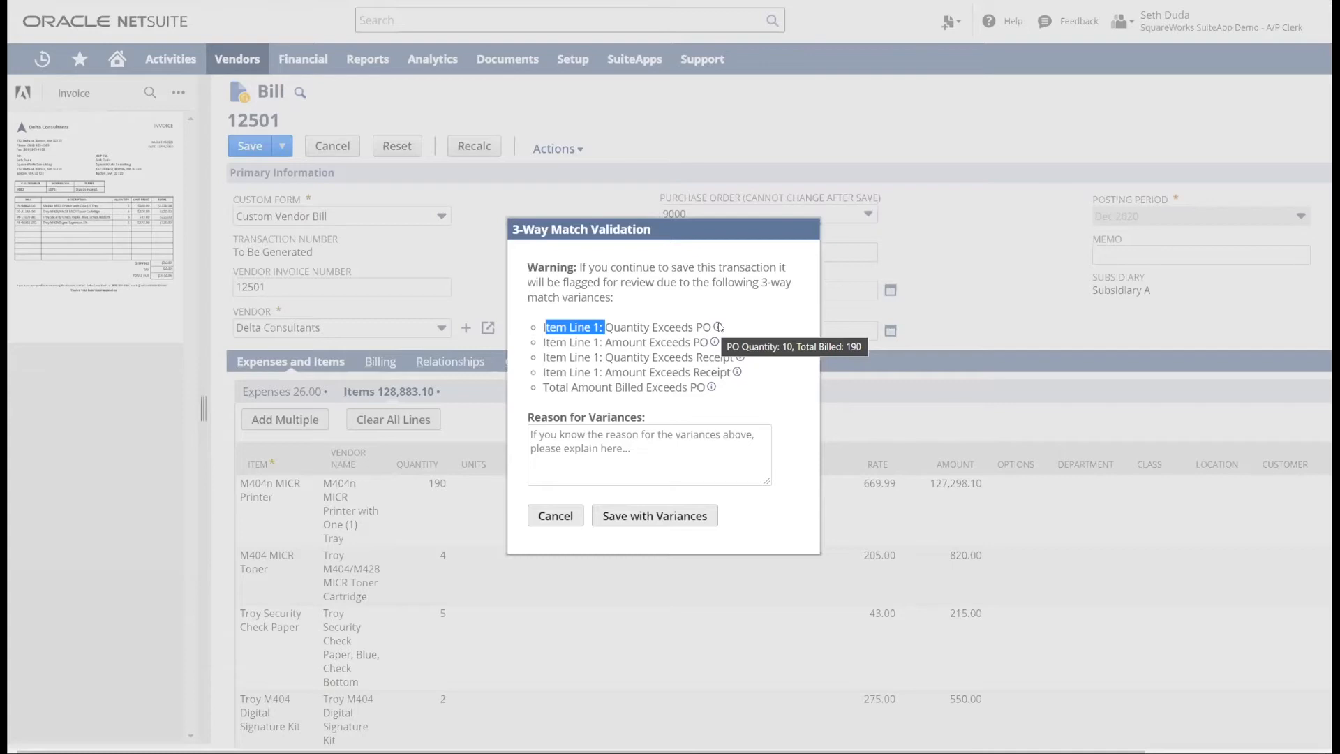
pyautogui.click(648, 352)
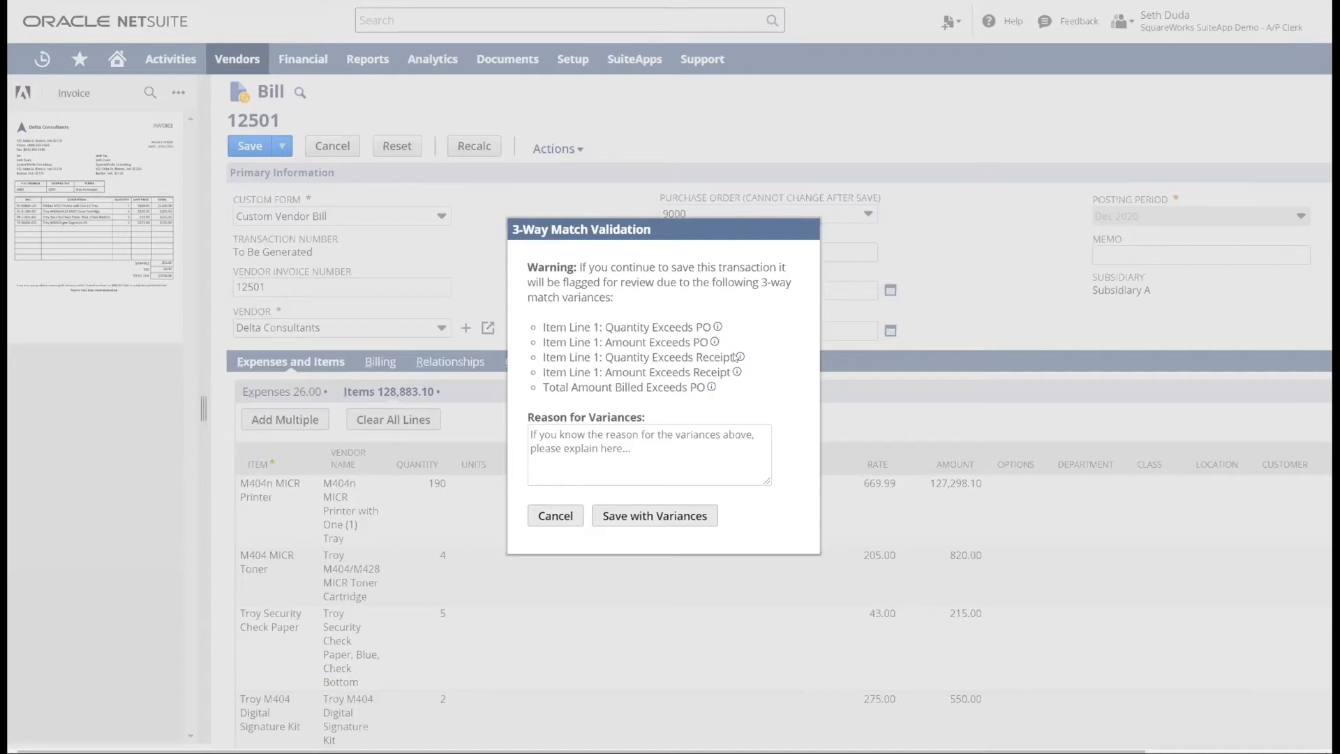
pyautogui.moveTo(740, 357)
pyautogui.moveTo(548, 385); pyautogui.dragTo(625, 387)
pyautogui.moveTo(712, 389)
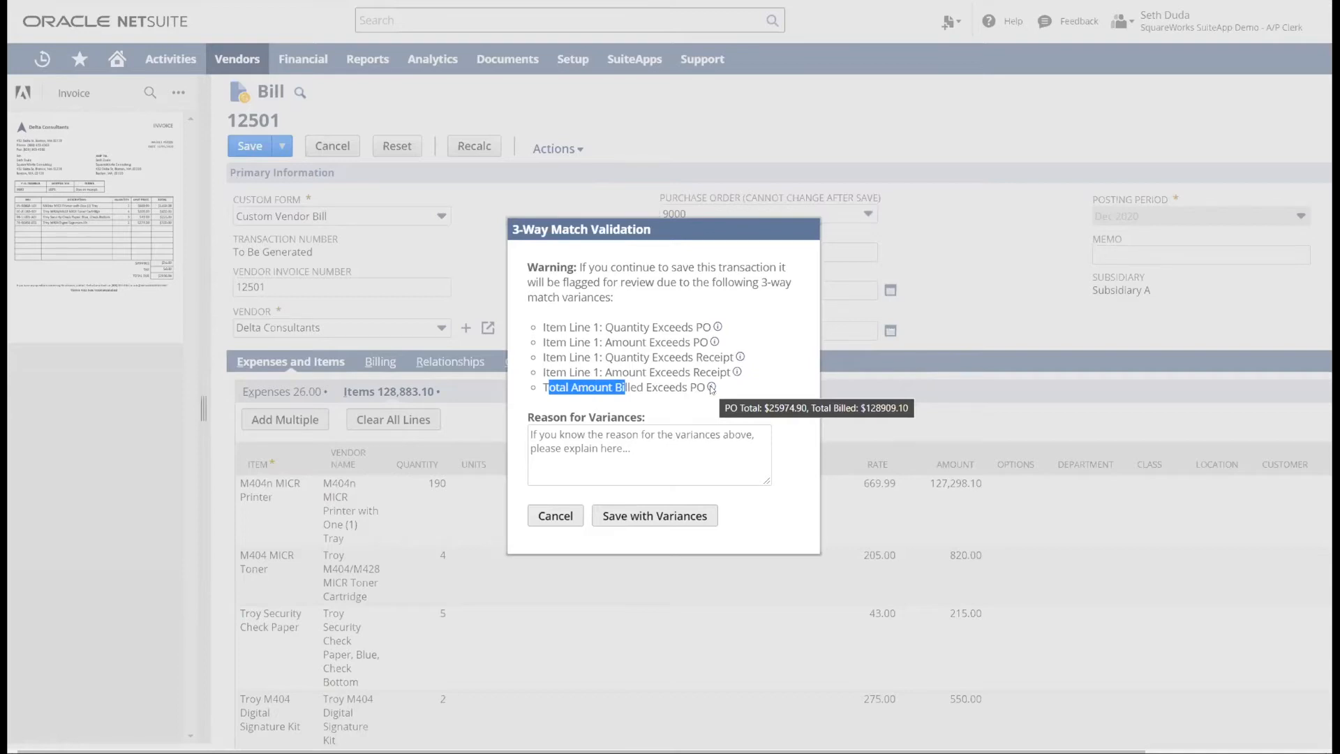
pyautogui.moveTo(671, 372); pyautogui.dragTo(576, 326)
pyautogui.click(644, 402)
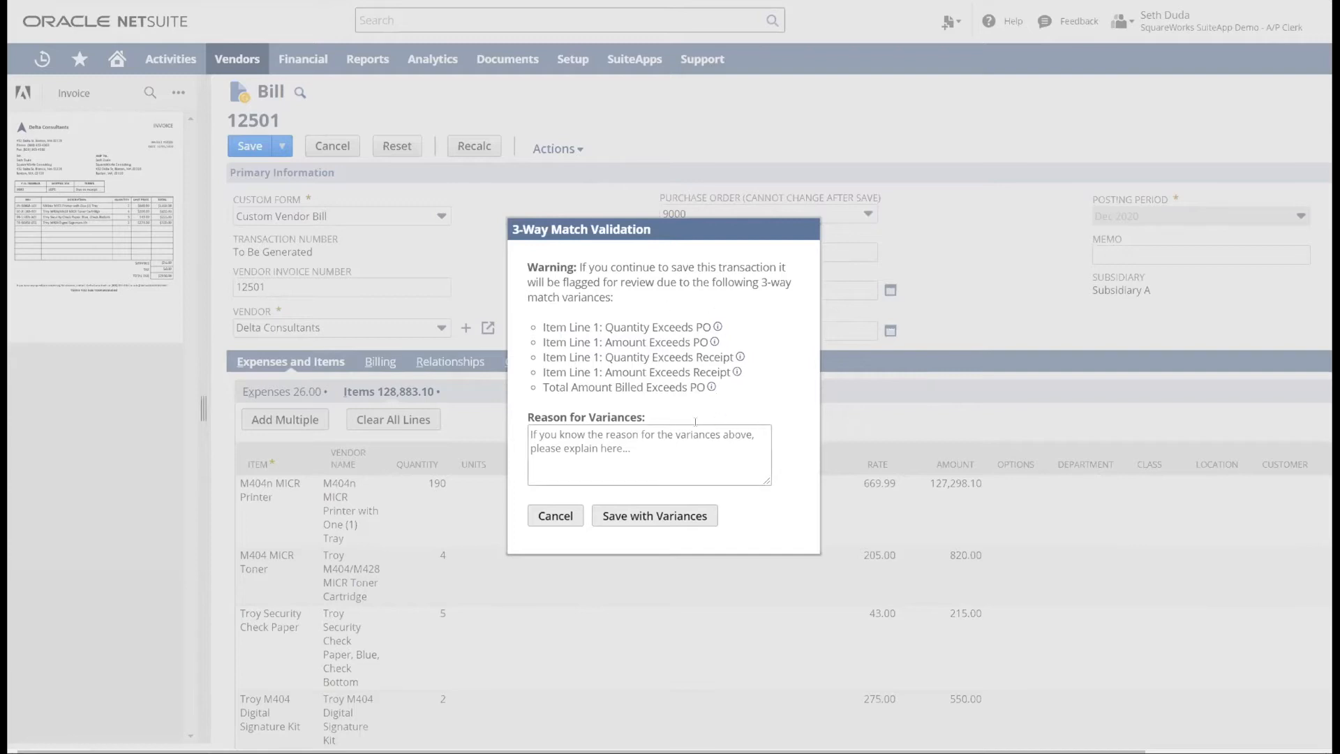
# - Enter "Test" as the reason for variances and save the bill with its variances
pyautogui.click(552, 429)
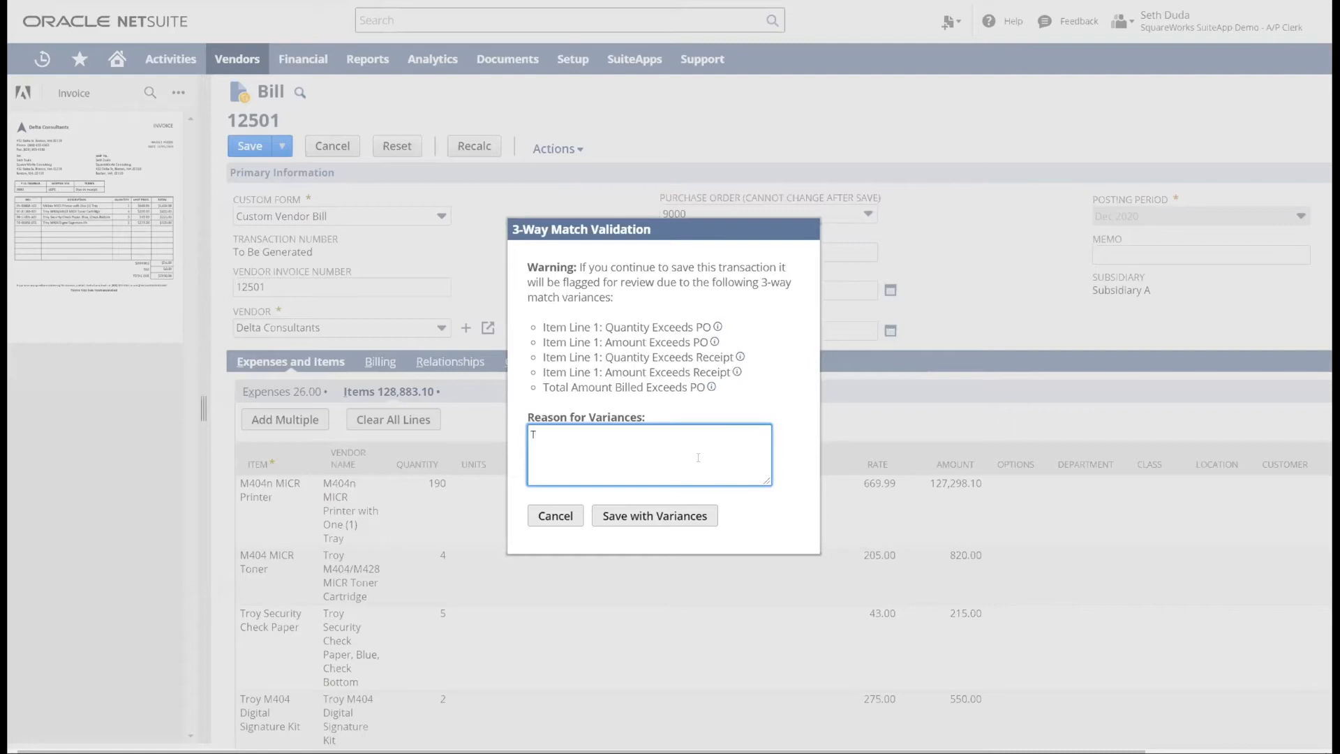
pyautogui.write('Test')
pyautogui.click(677, 511)
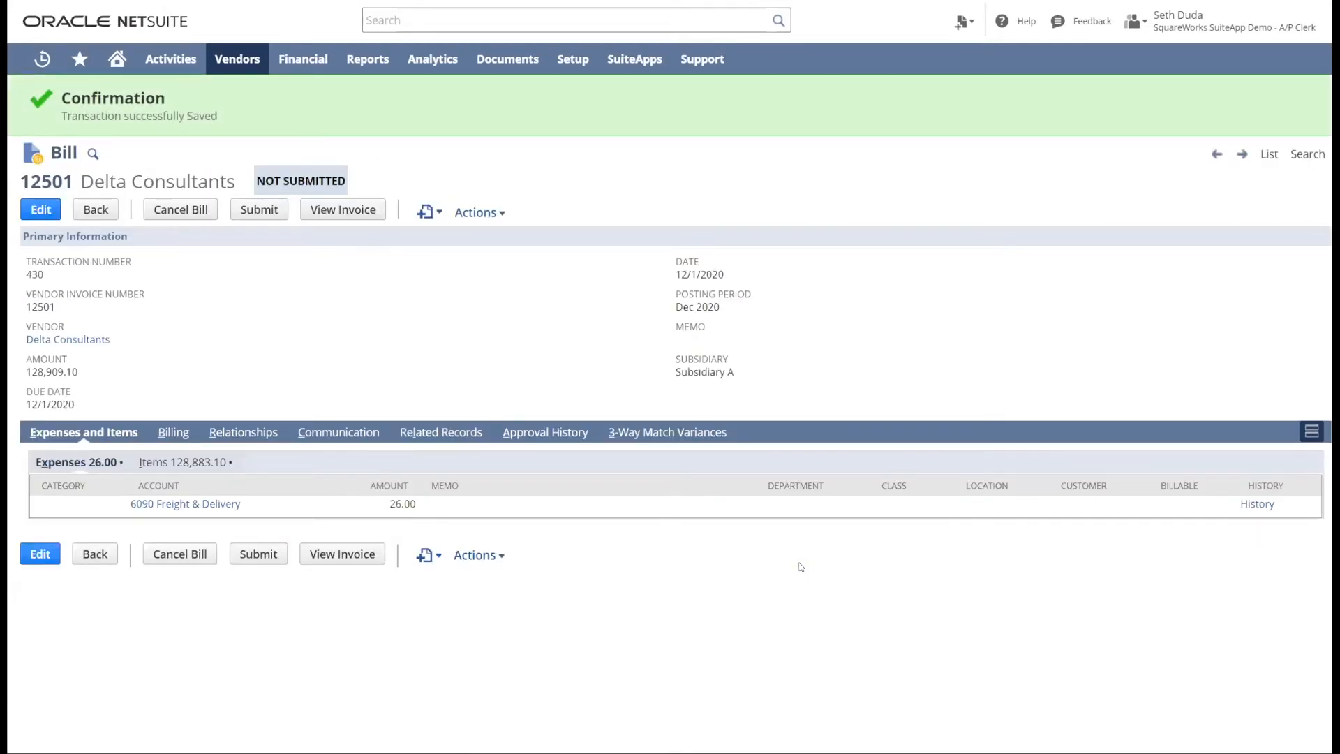
# - Check the saved bill's submission status and its approval history
pyautogui.moveTo(263, 179); pyautogui.dragTo(346, 181)
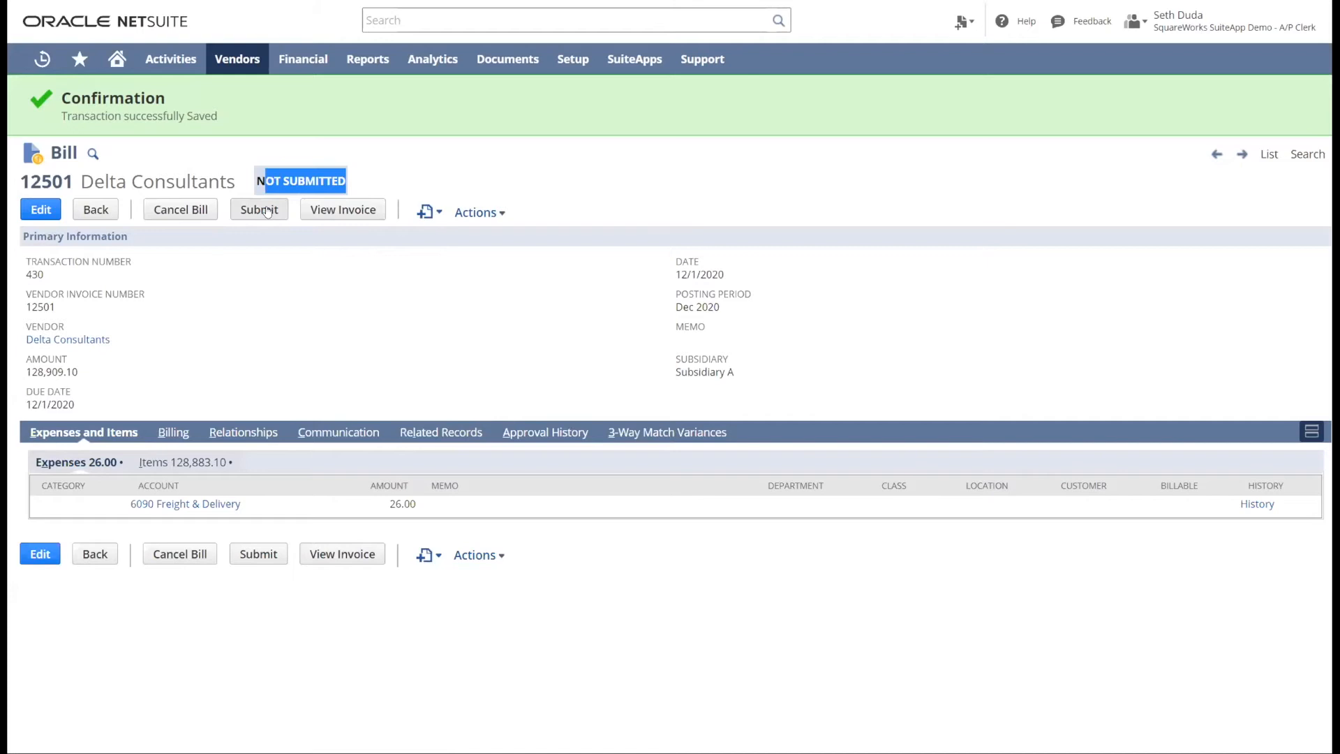
pyautogui.click(556, 433)
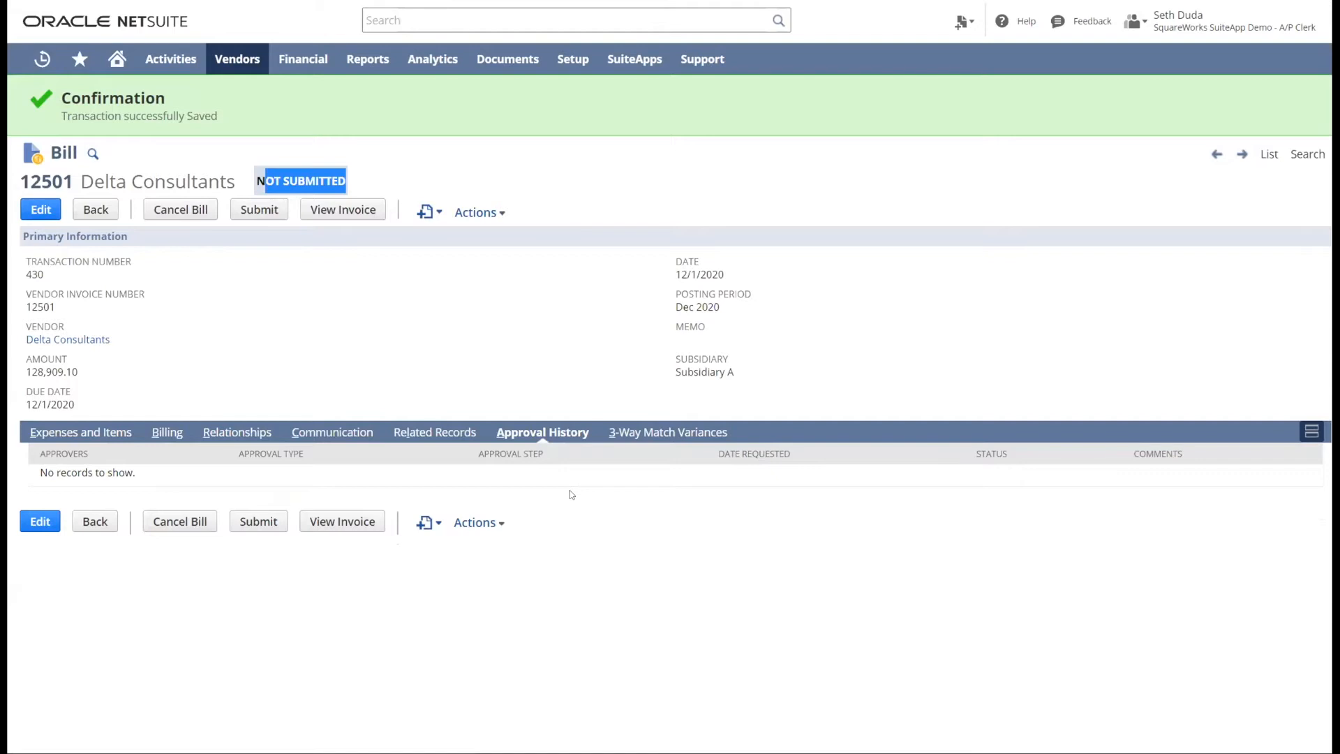
pyautogui.click(504, 371)
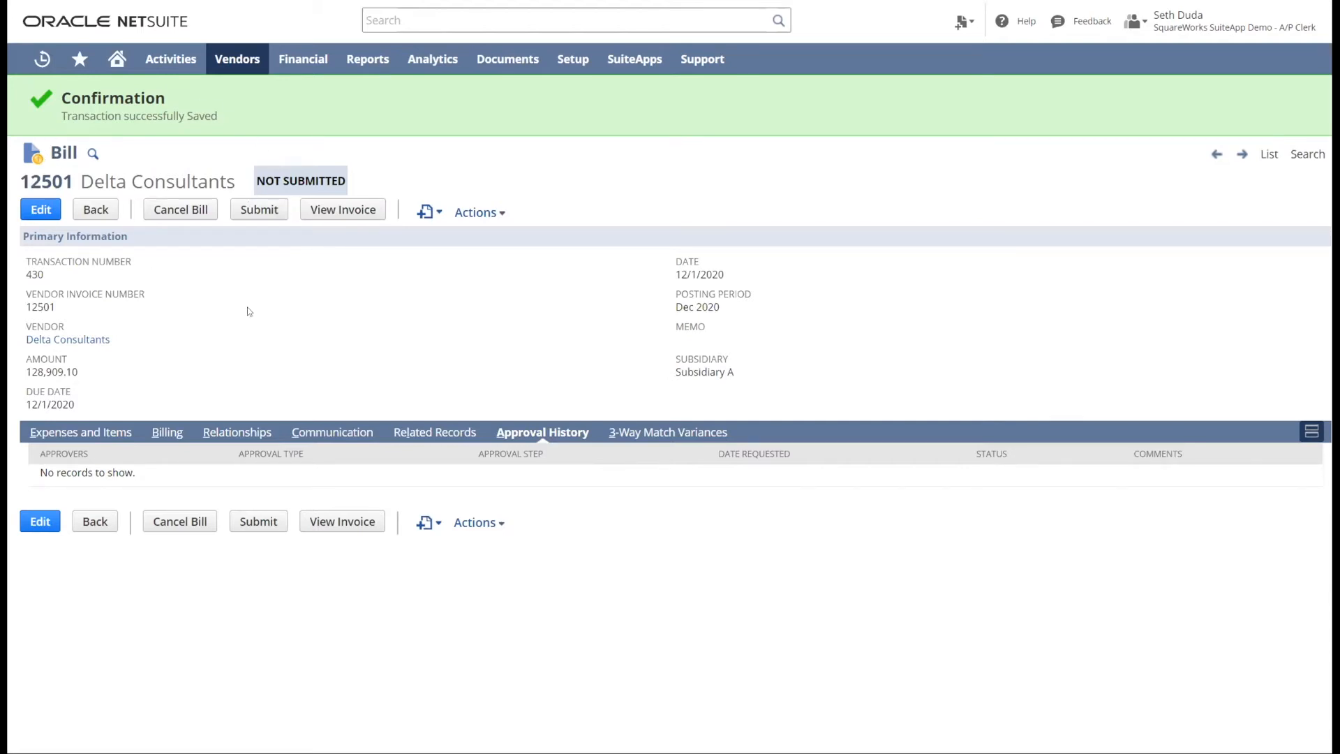
# - Show the vendor invoice beside the bill and shrink the invoice preview to a narrow pane
pyautogui.click(299, 437)
pyautogui.click(173, 465)
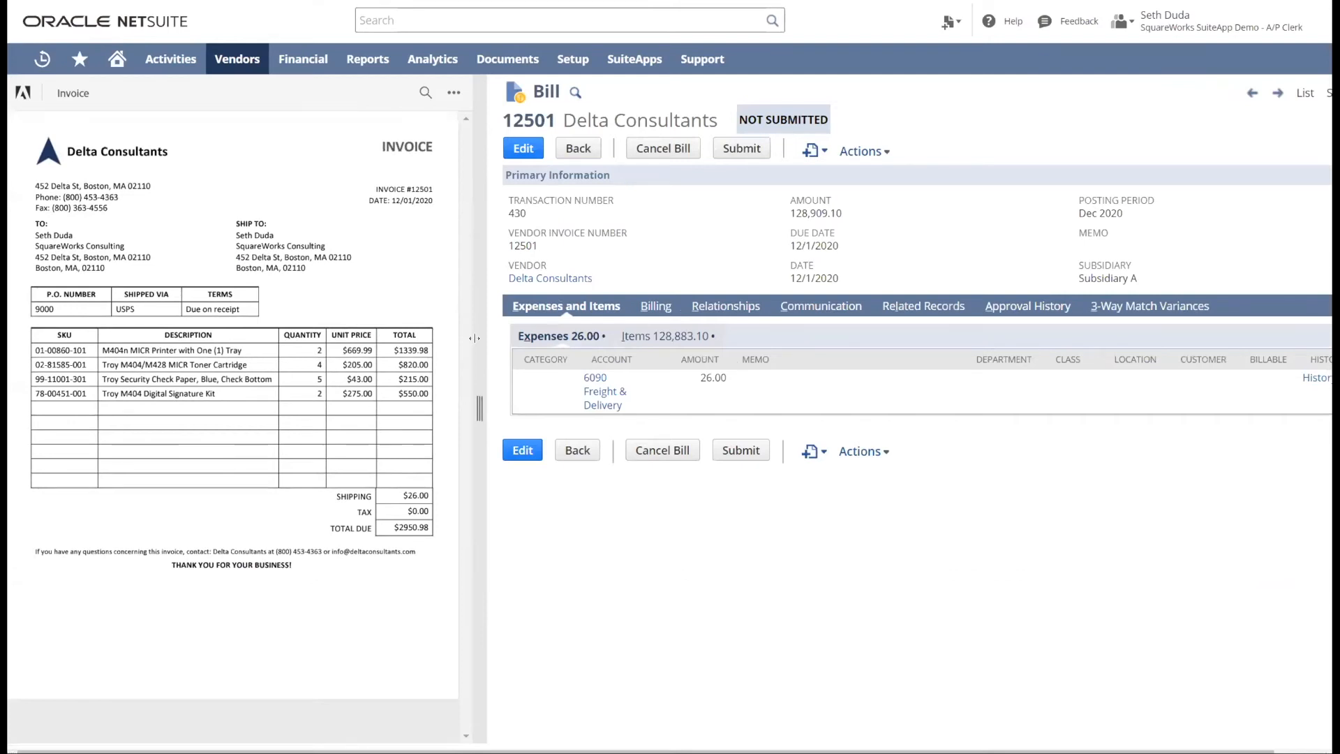
pyautogui.moveTo(474, 339); pyautogui.dragTo(209, 349)
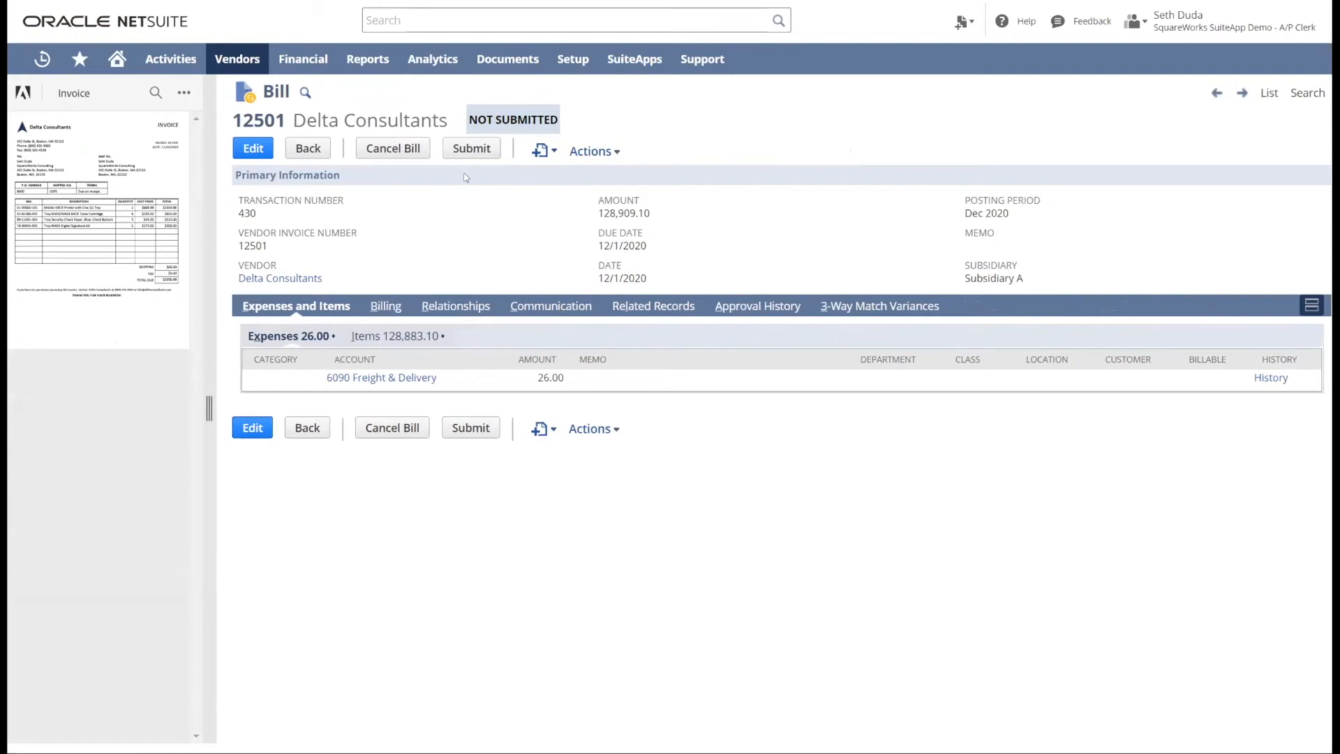
# - Submit the bill for approval and check the assigned approver and approval step in its approval history
pyautogui.click(472, 149)
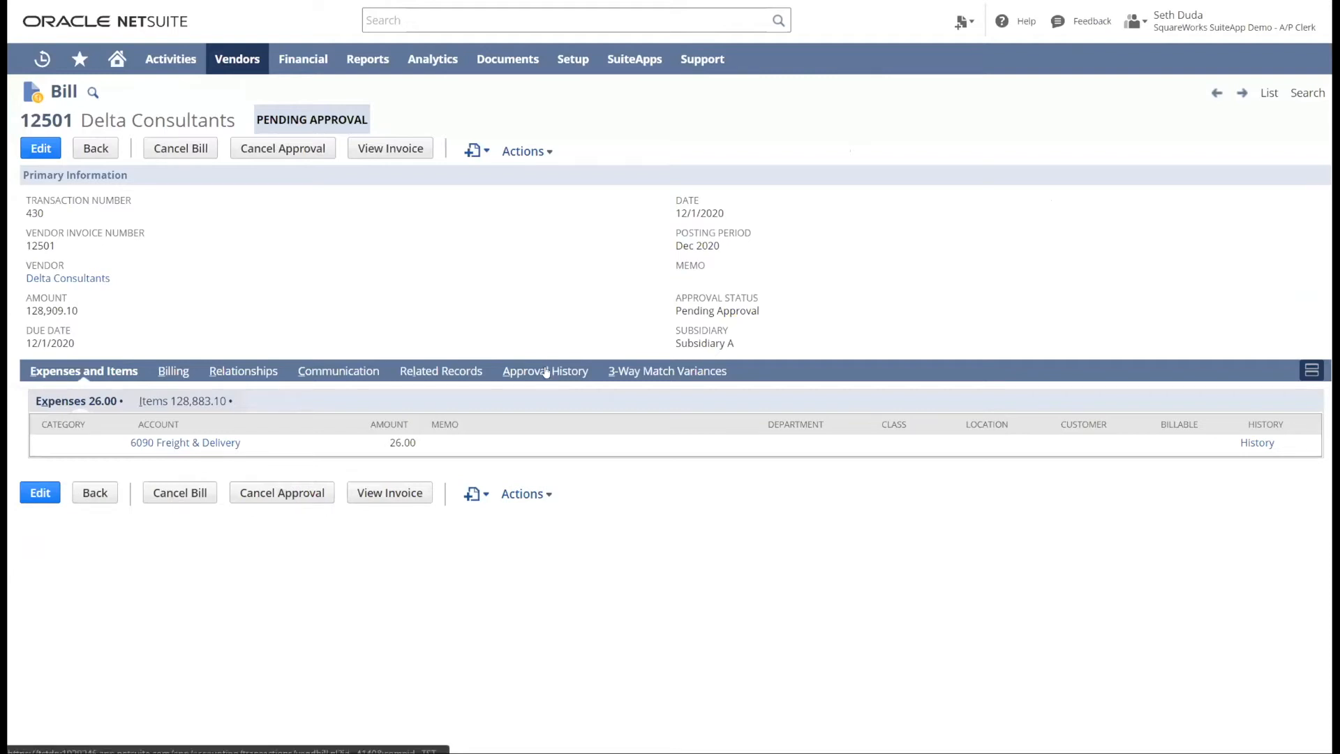
pyautogui.click(546, 371)
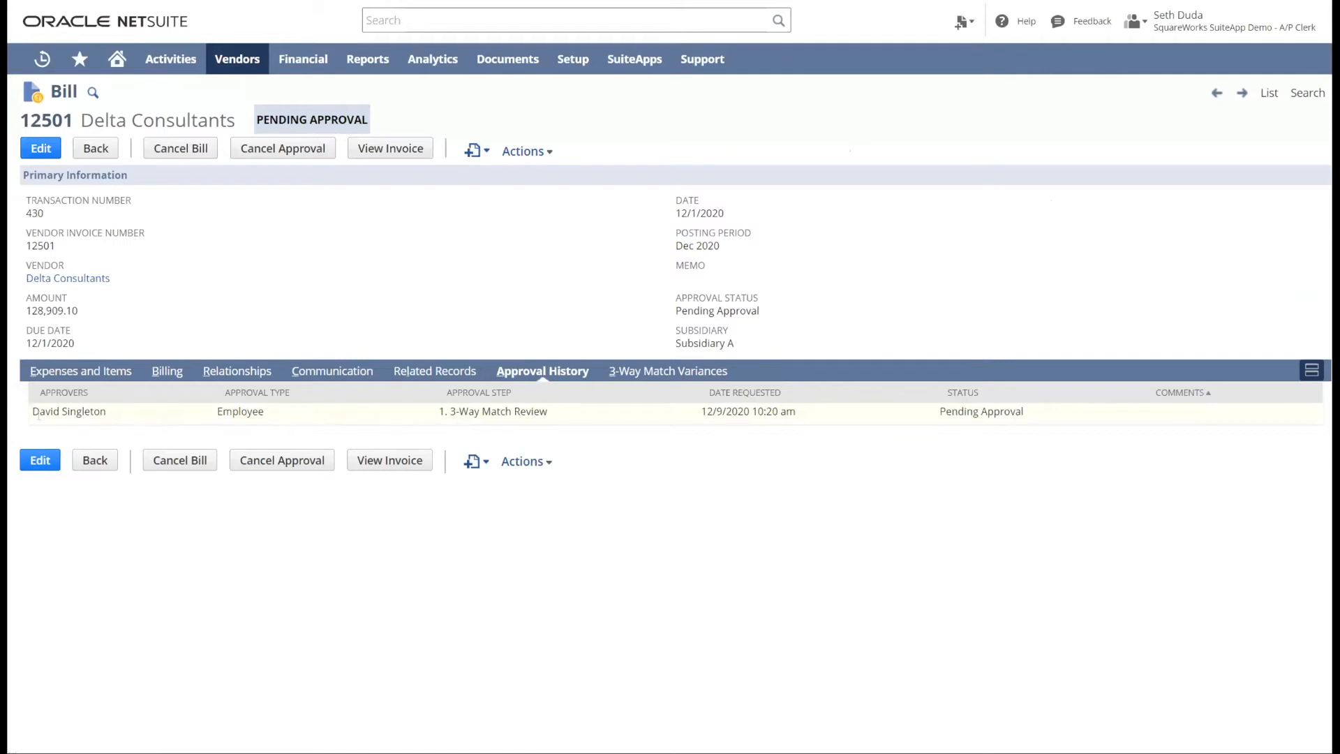
pyautogui.moveTo(34, 411); pyautogui.dragTo(121, 410)
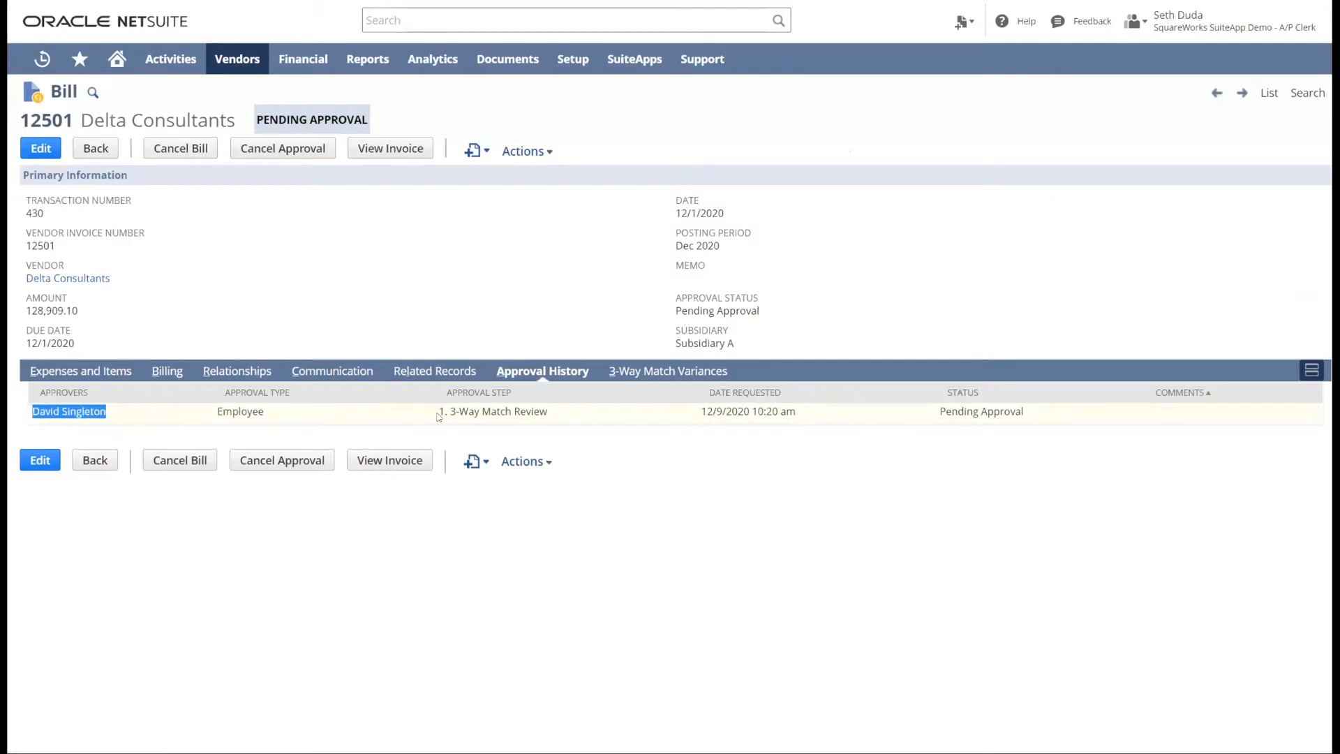
pyautogui.moveTo(442, 415); pyautogui.dragTo(570, 417)
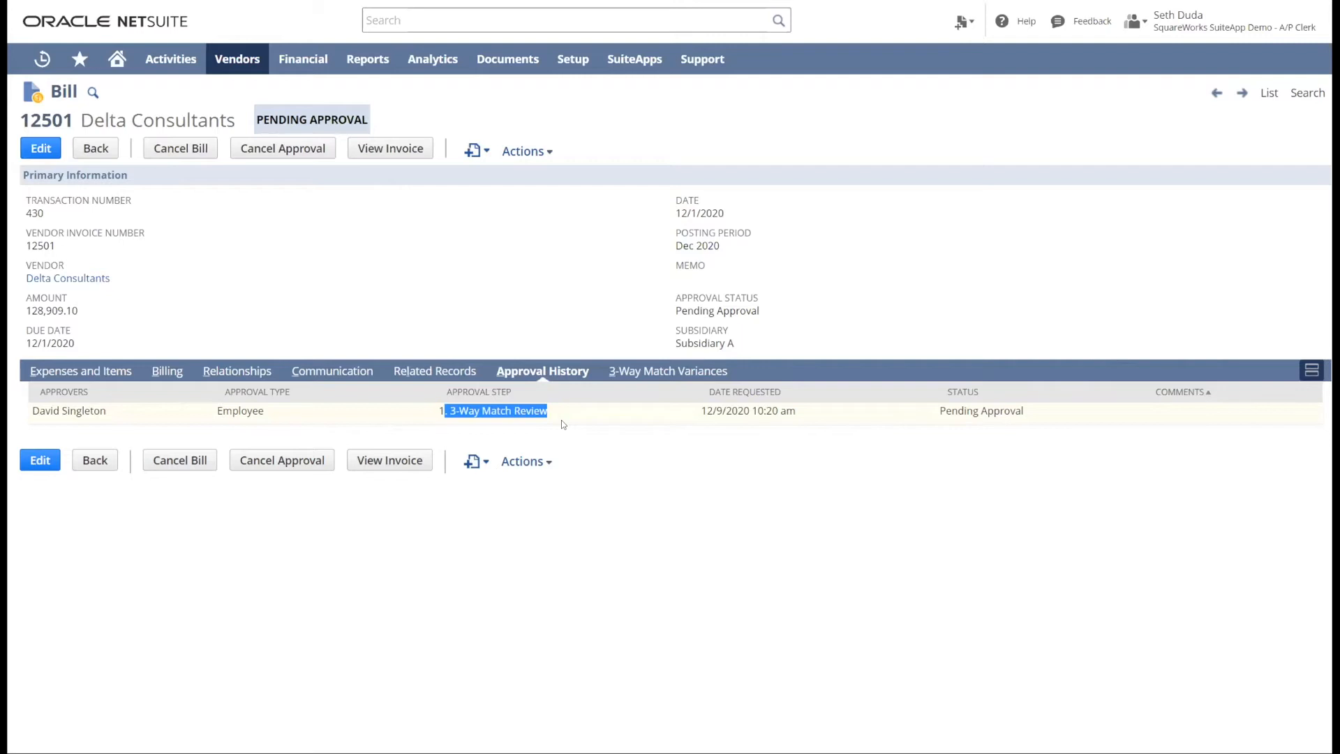
pyautogui.click(768, 526)
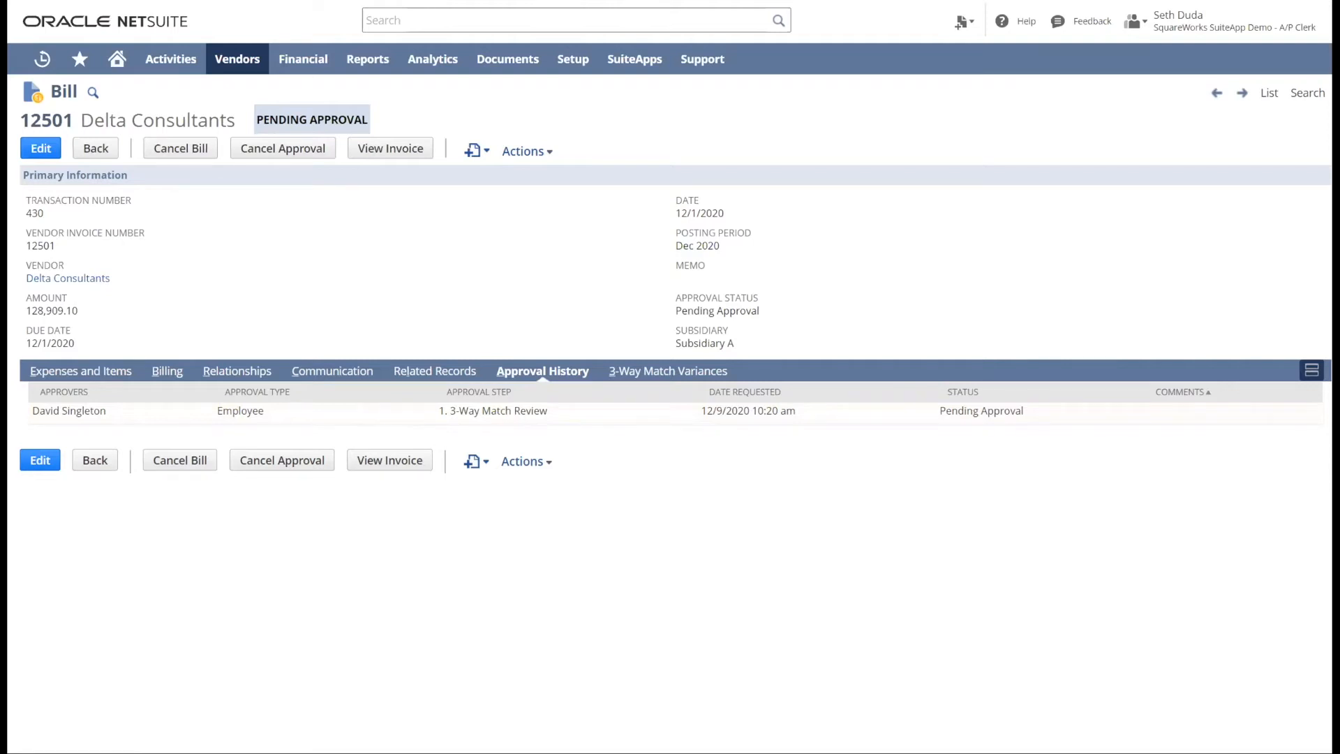
# - Switch to Outlook to view the bill's approval request e-mail, and return to NetSuite to review the 3-way match variances
pyautogui.hotkey('alt', 'Tab')
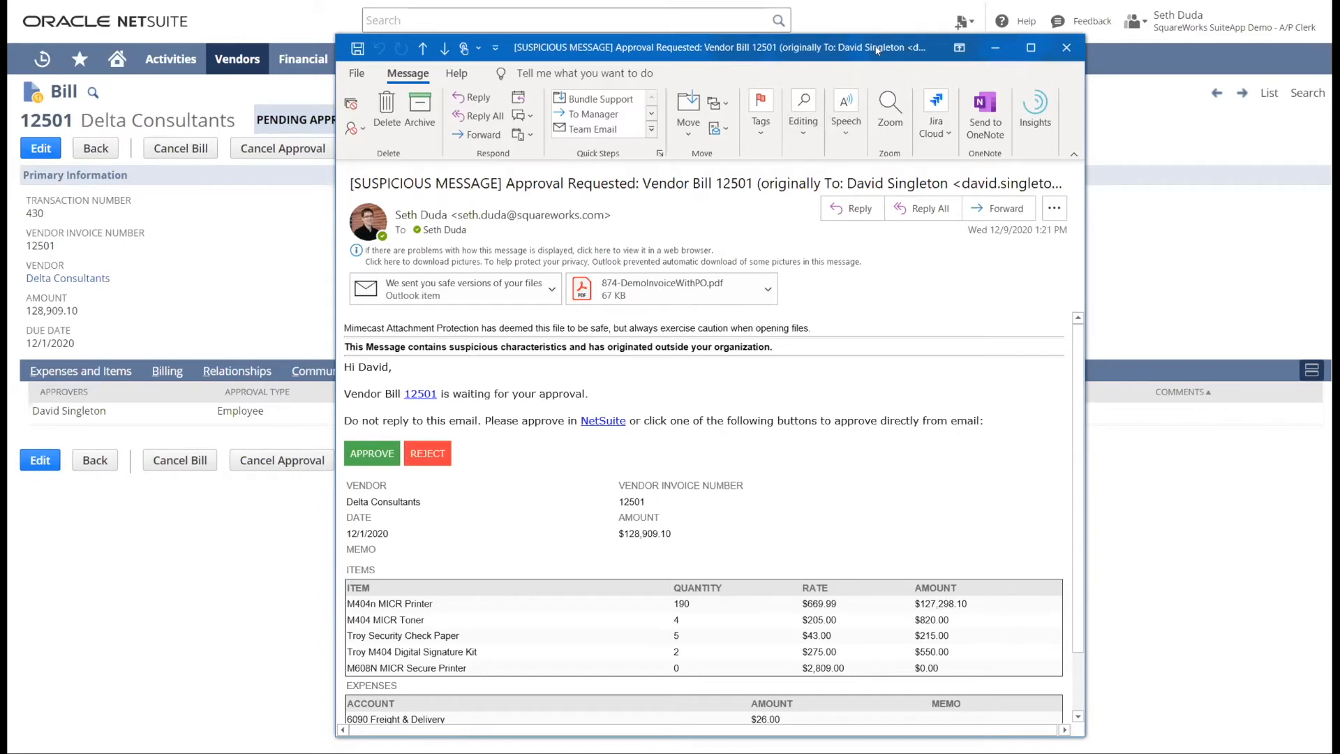
pyautogui.moveTo(873, 50); pyautogui.dragTo(816, 50)
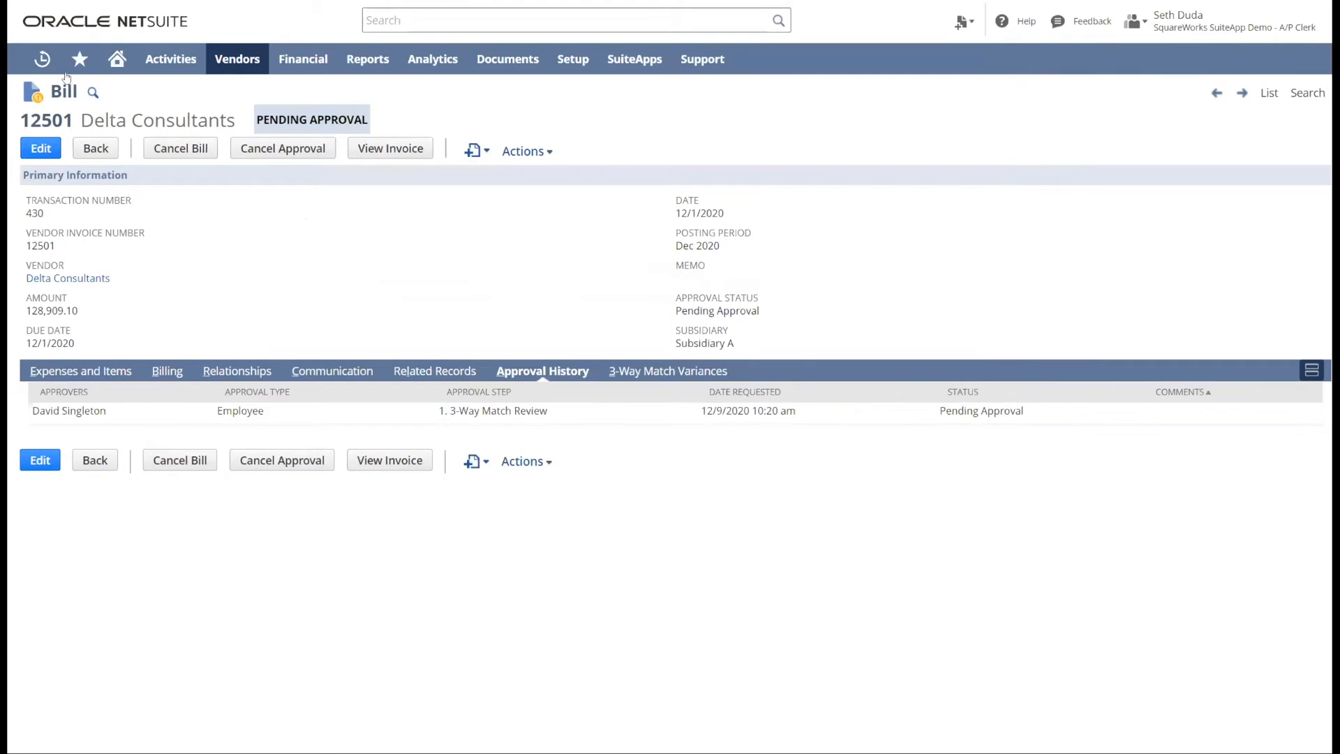
pyautogui.click(666, 374)
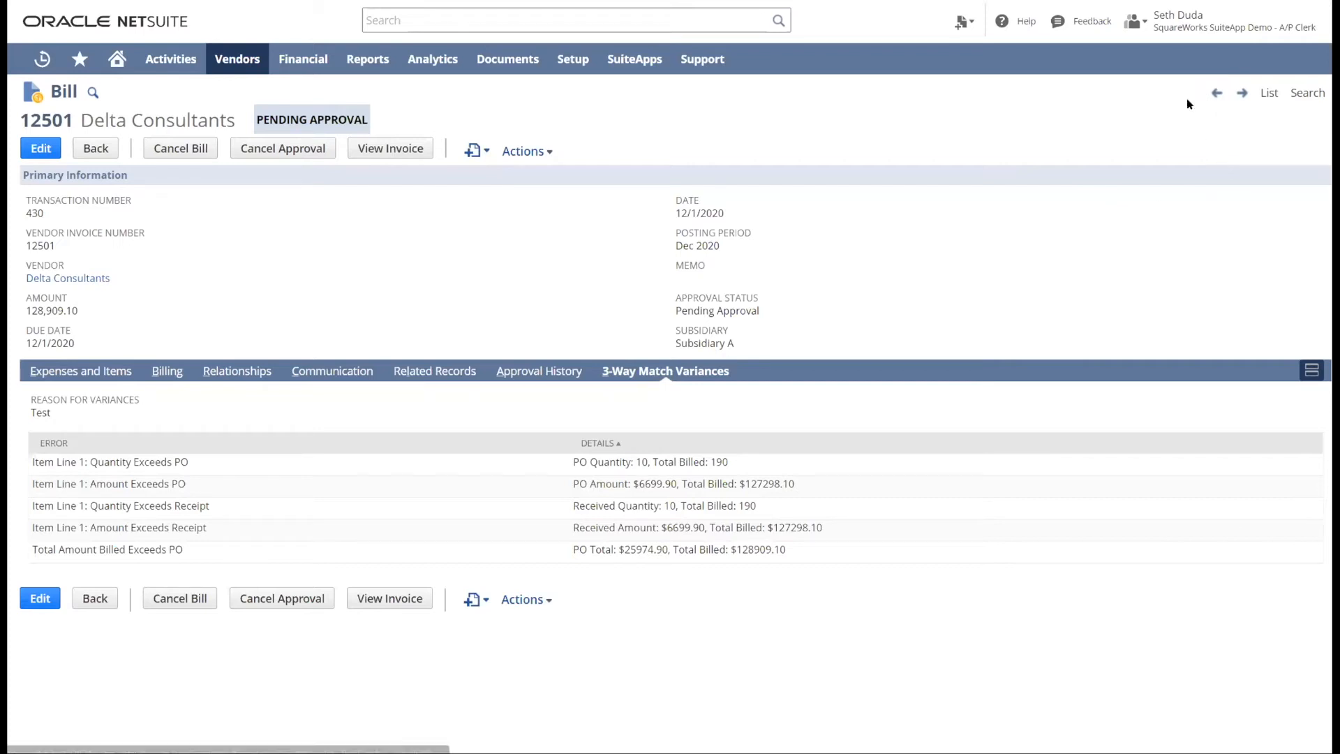
# - Return to the dashboard and upload the Delta Consultants invoice that has no P.O. number
pyautogui.moveTo(125, 62)
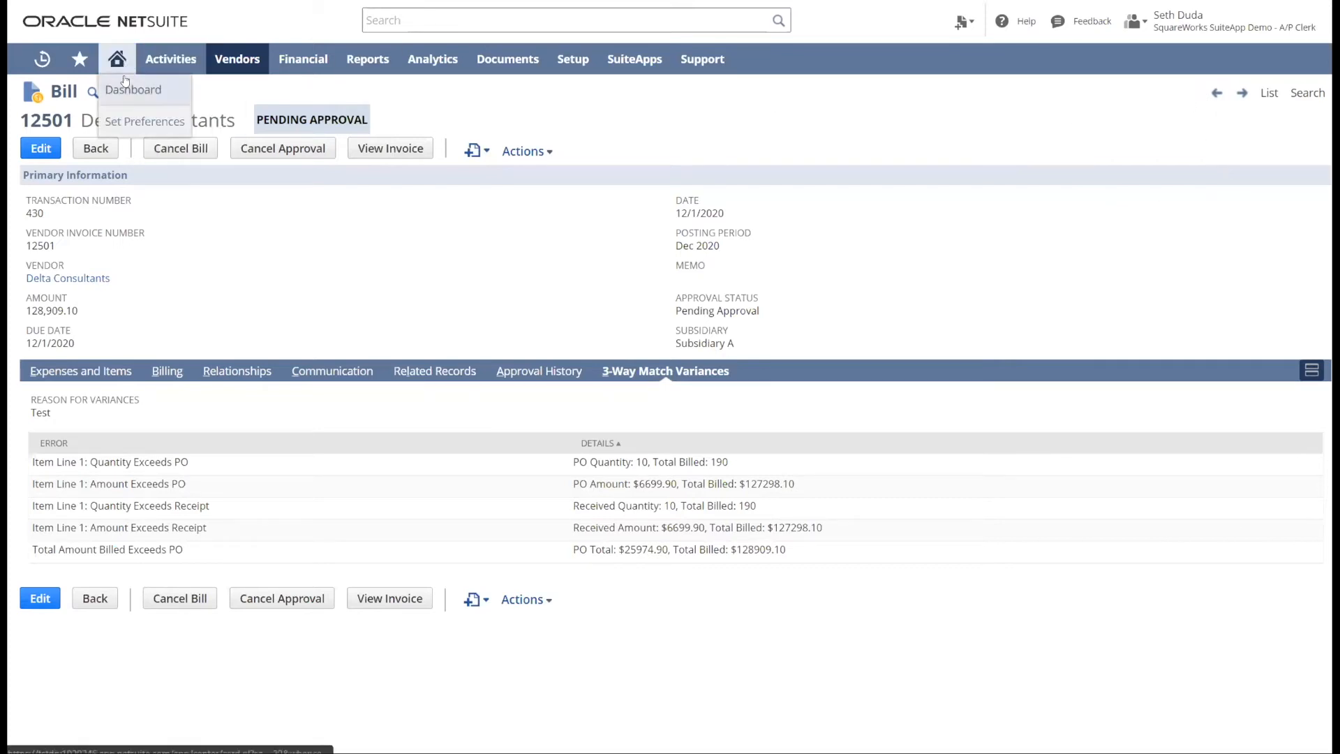
pyautogui.click(132, 89)
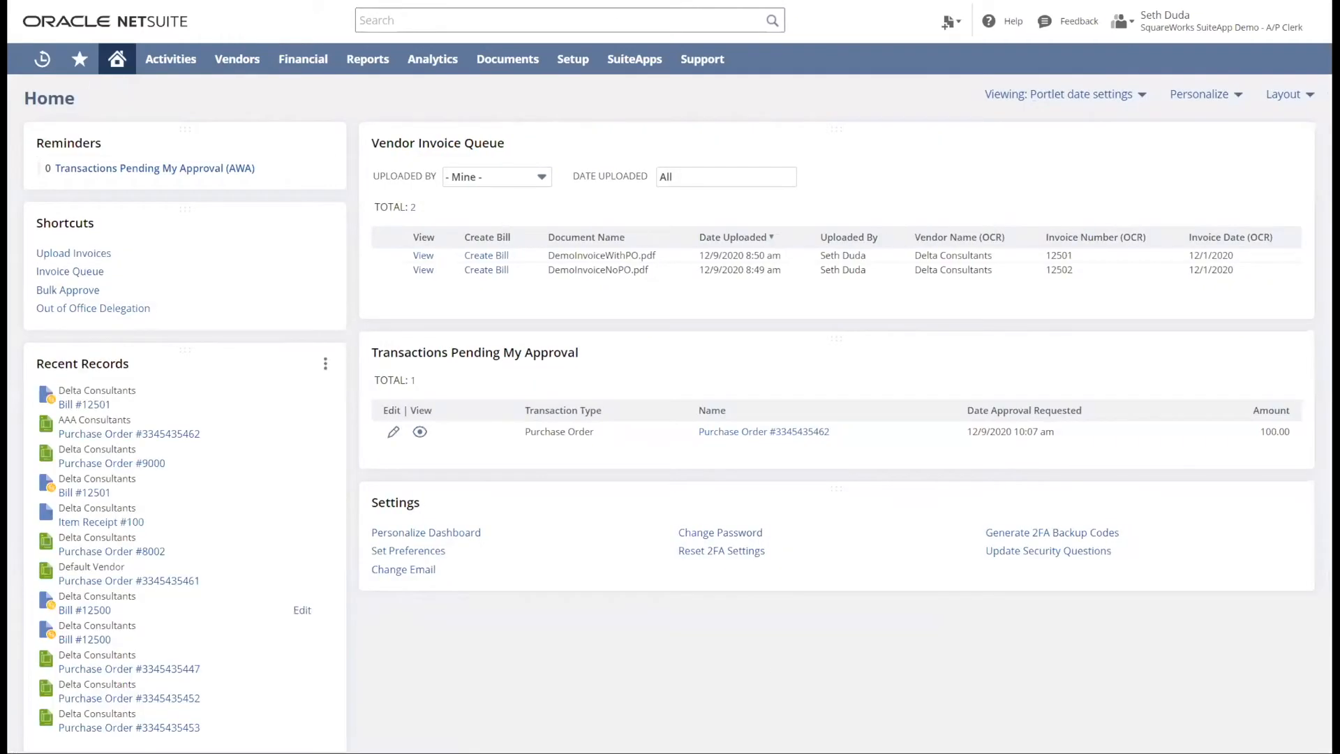
pyautogui.click(72, 256)
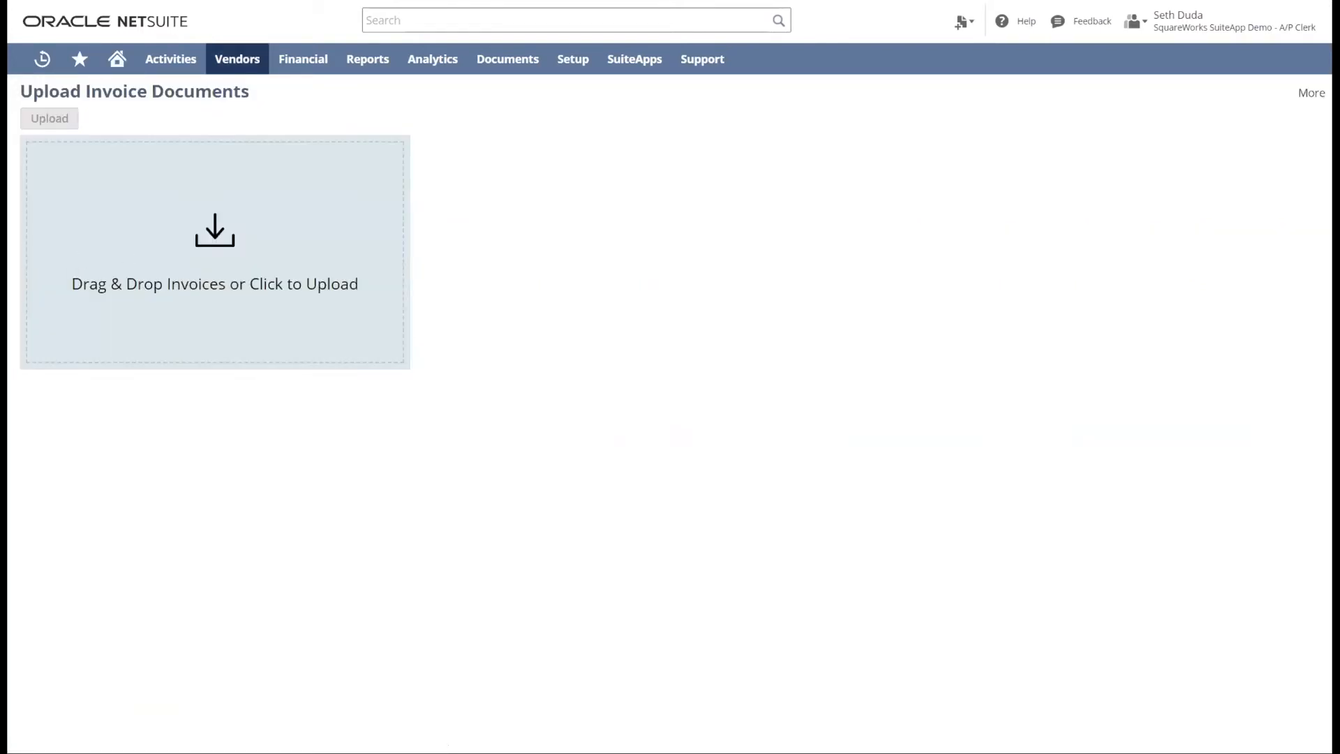
pyautogui.moveTo(195, 227); pyautogui.dragTo(156, 218)
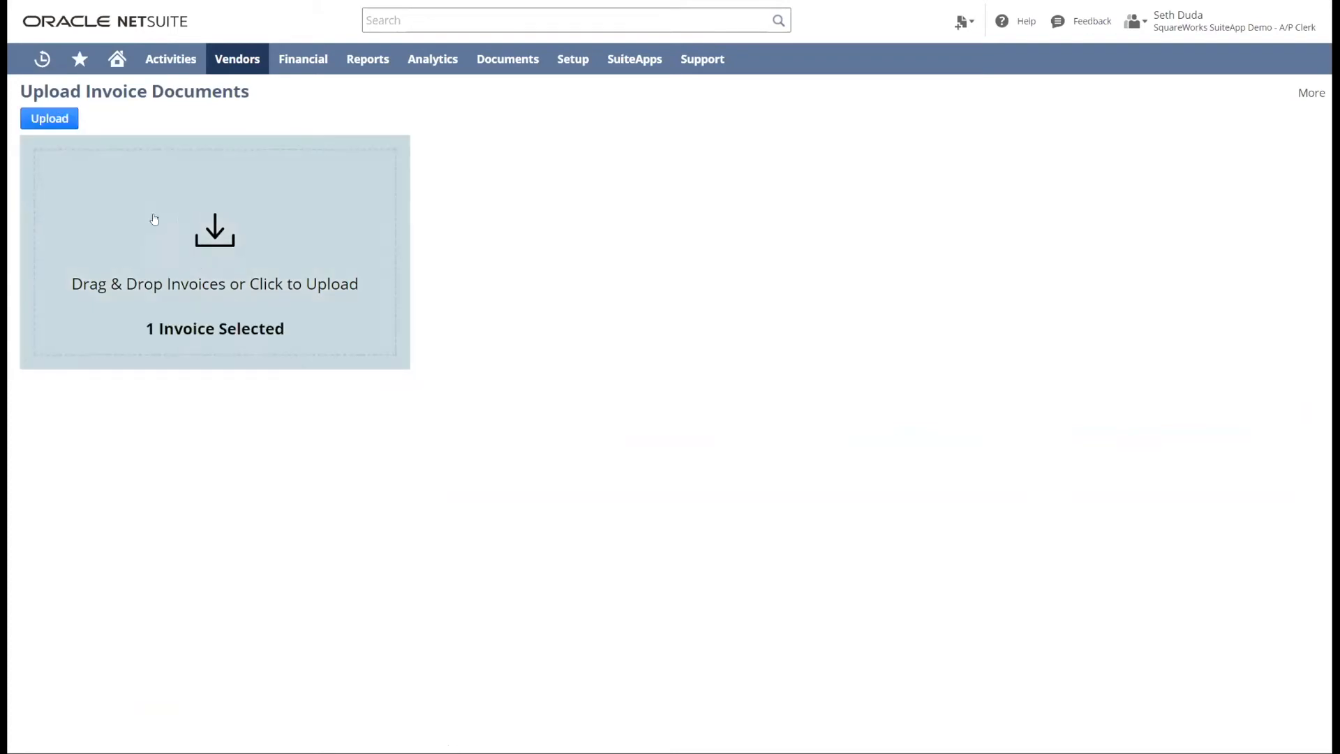
pyautogui.click(50, 120)
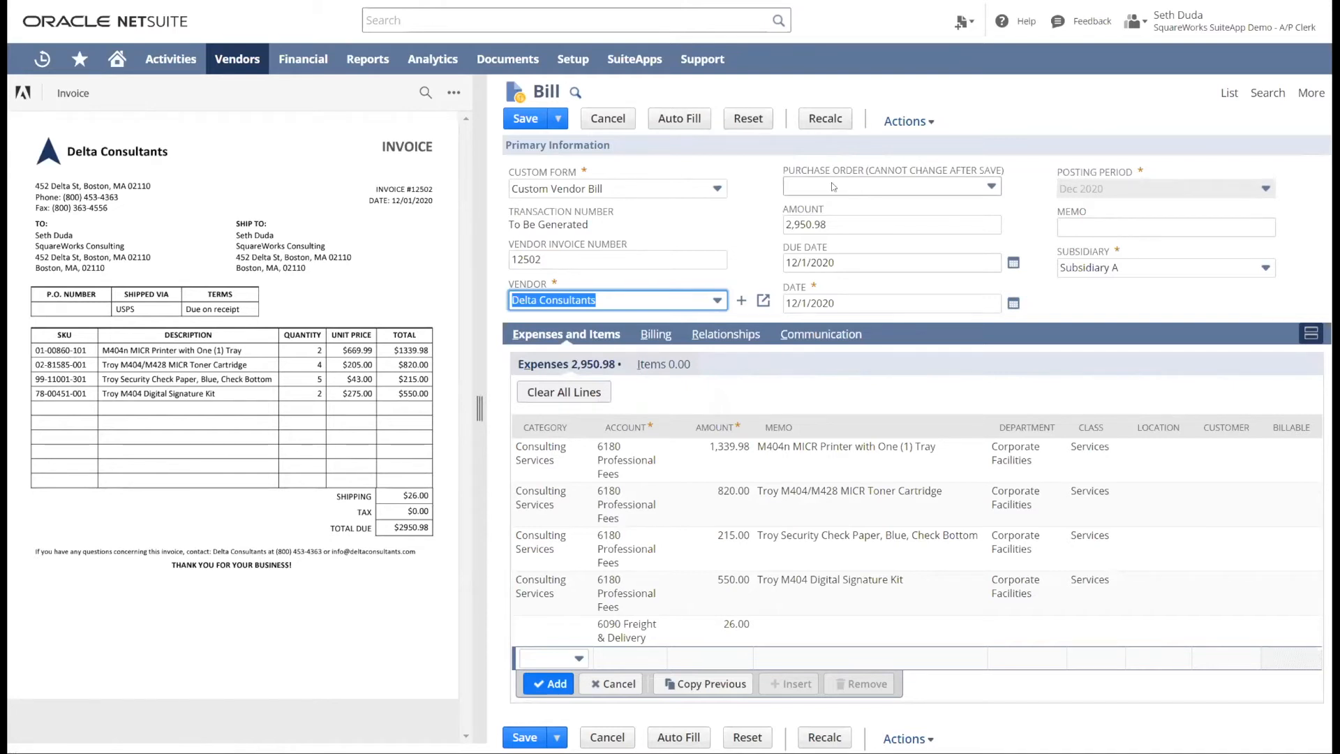
# - Check the available purchase orders without selecting one and save the new bill
pyautogui.click(831, 185)
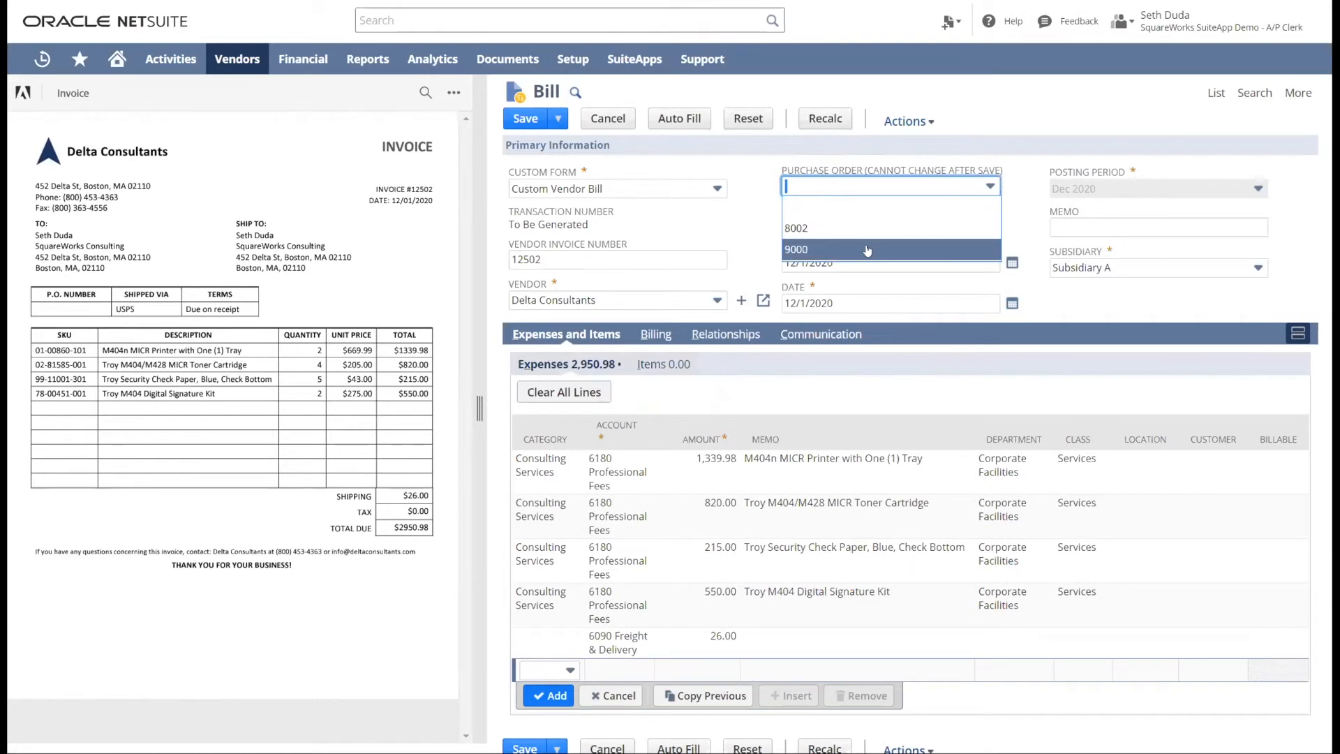
pyautogui.click(761, 185)
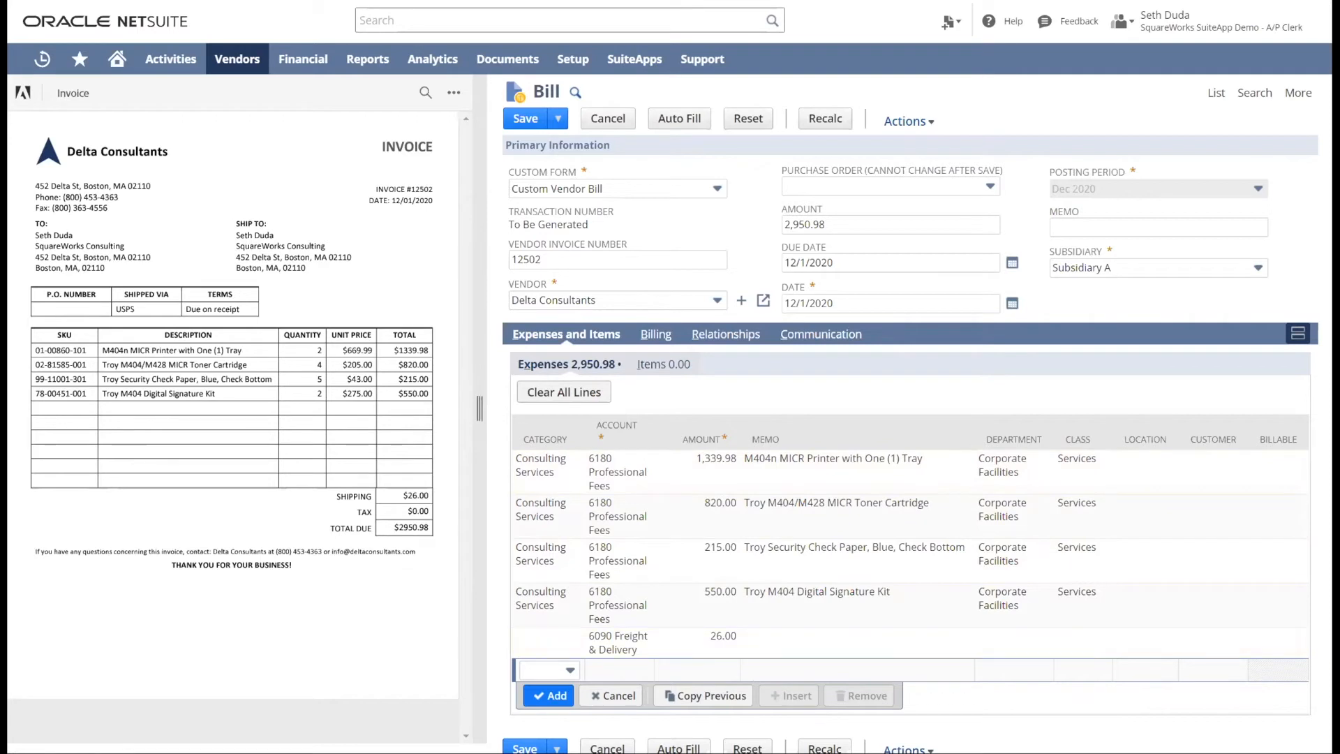
pyautogui.click(533, 119)
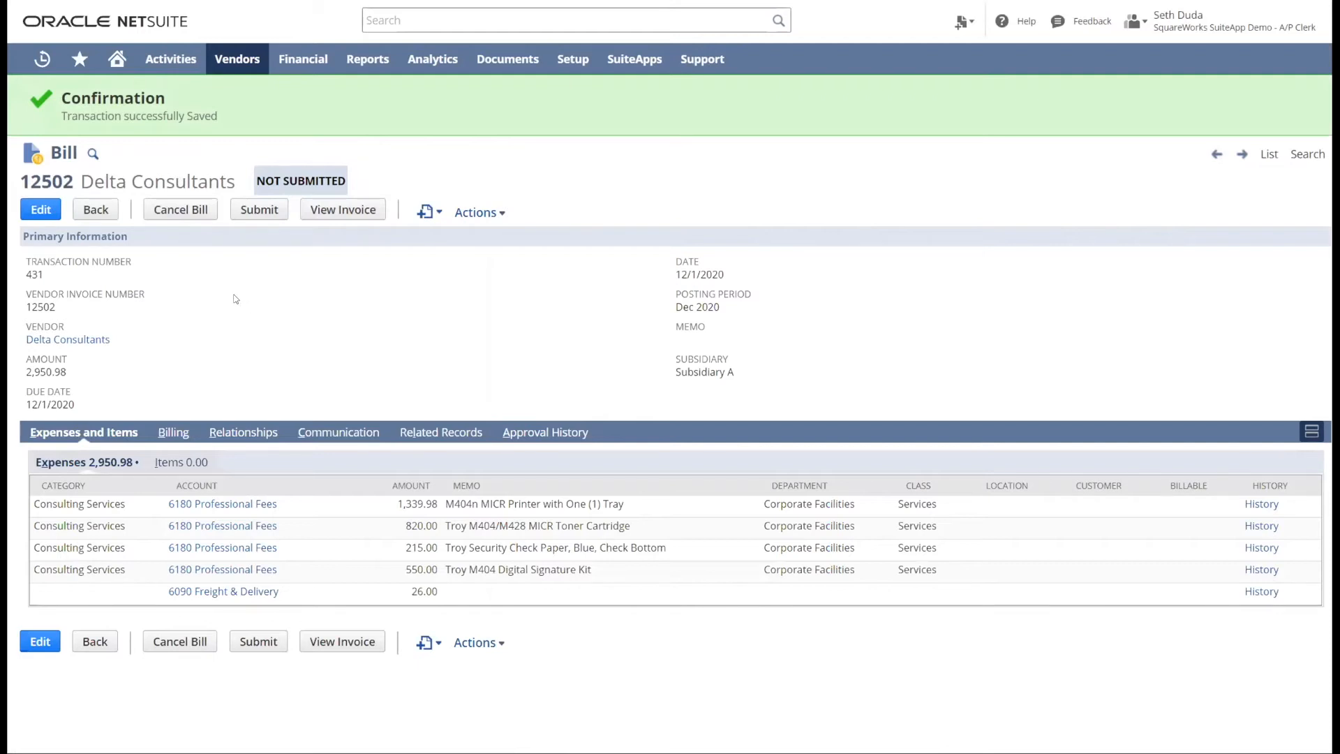
# - Submit the new bill for approval and check its approver and approval step in the approval history
pyautogui.click(254, 212)
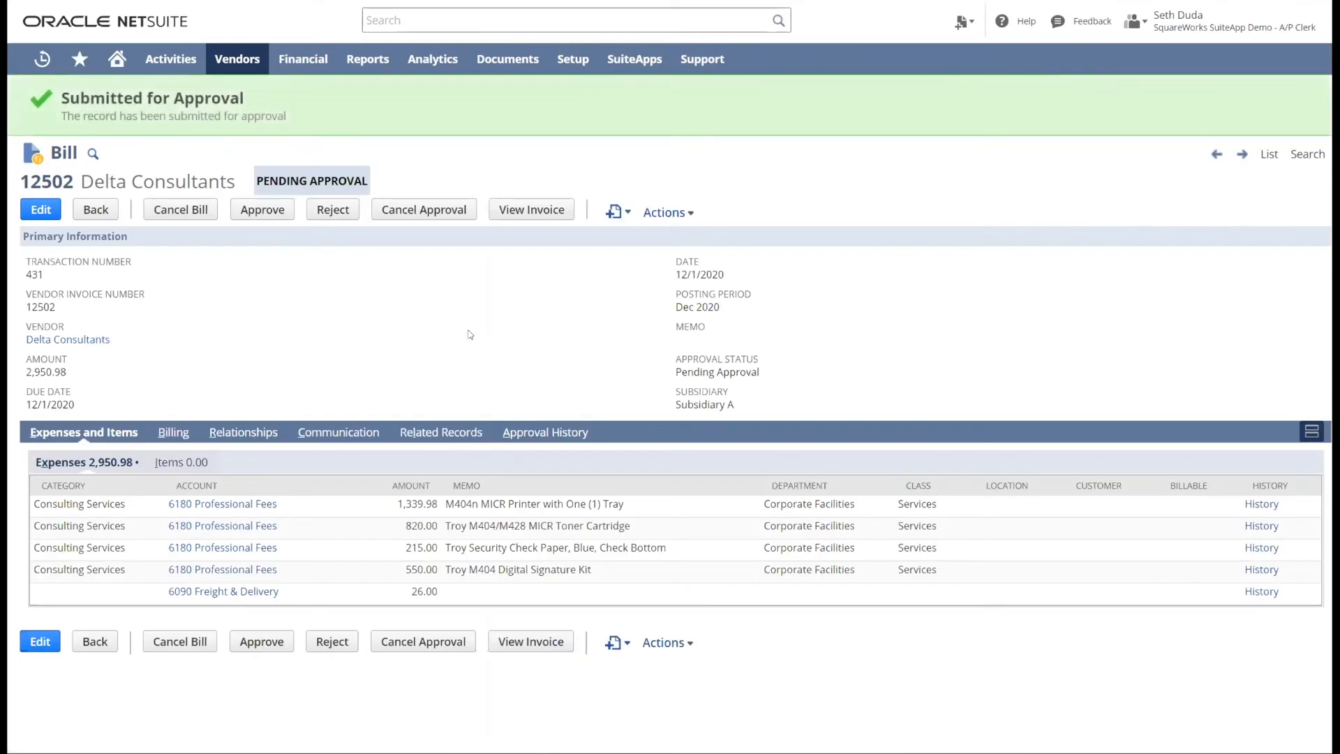
pyautogui.click(567, 426)
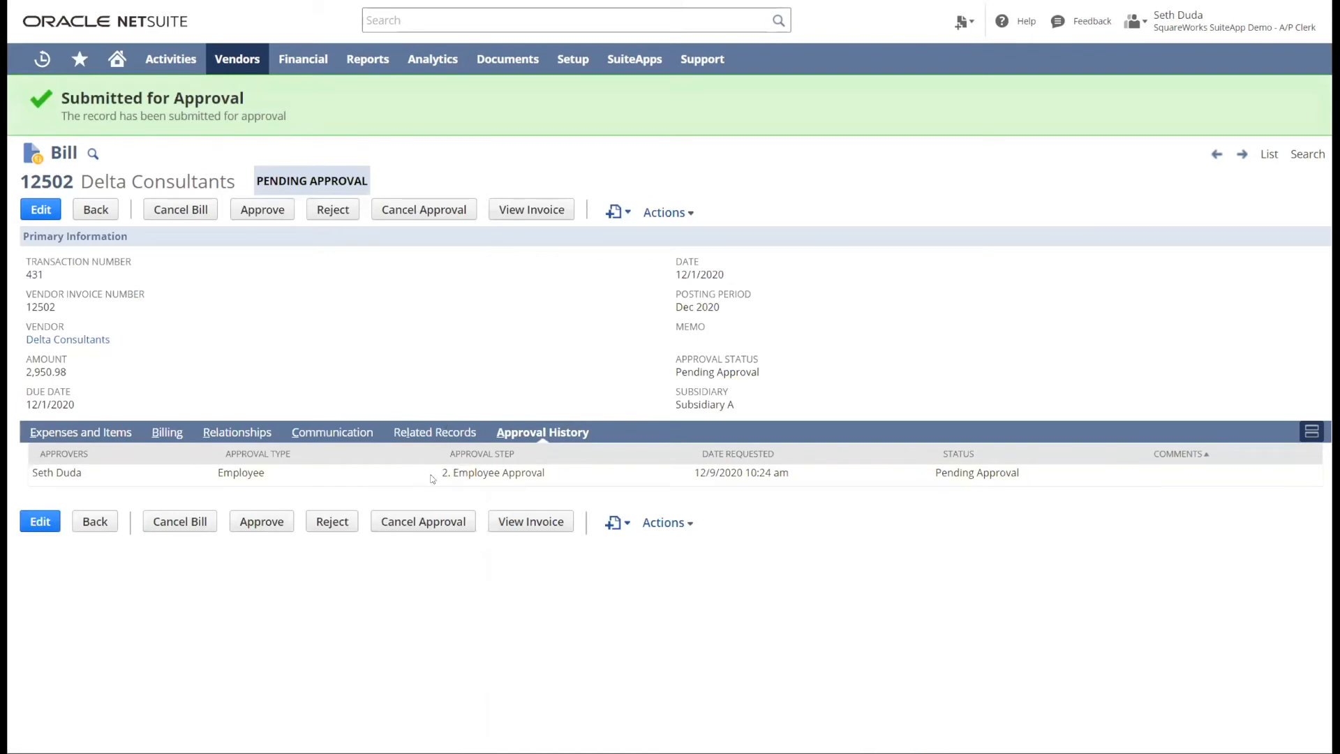
pyautogui.moveTo(441, 473); pyautogui.dragTo(549, 474)
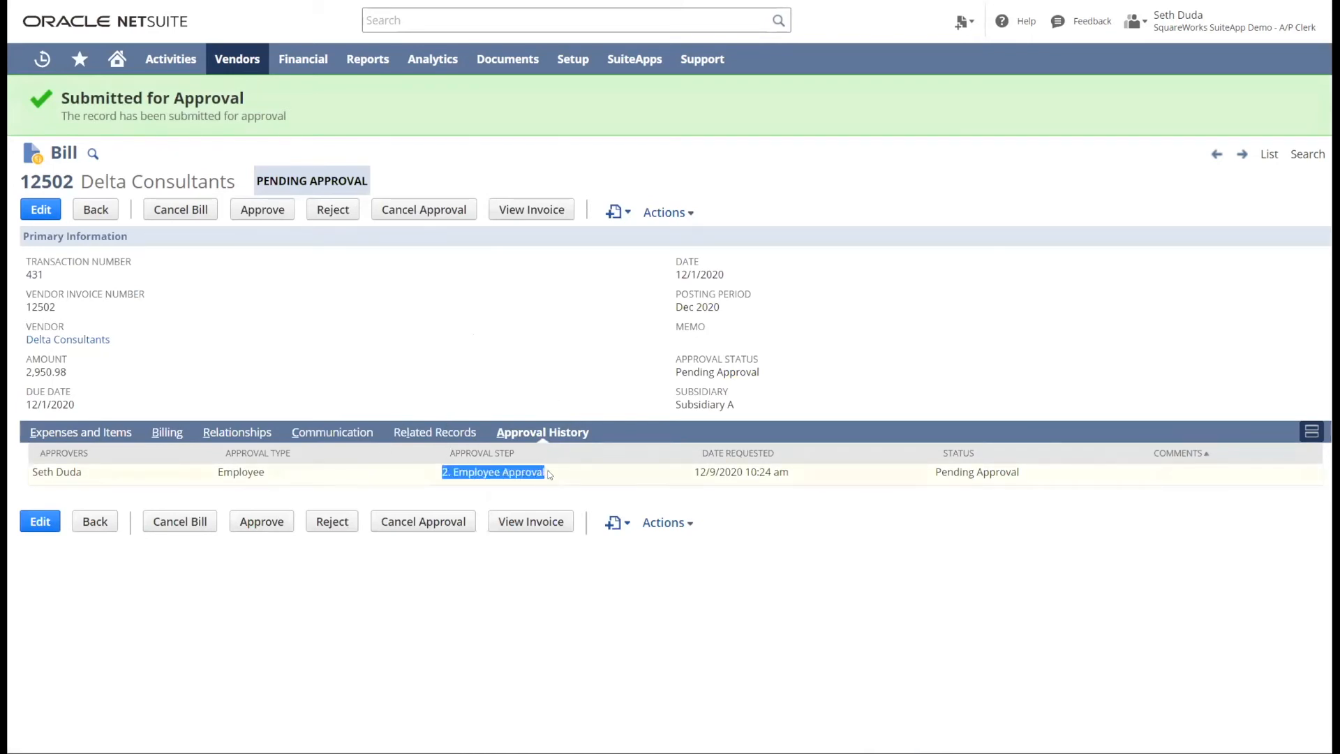
pyautogui.click(59, 476)
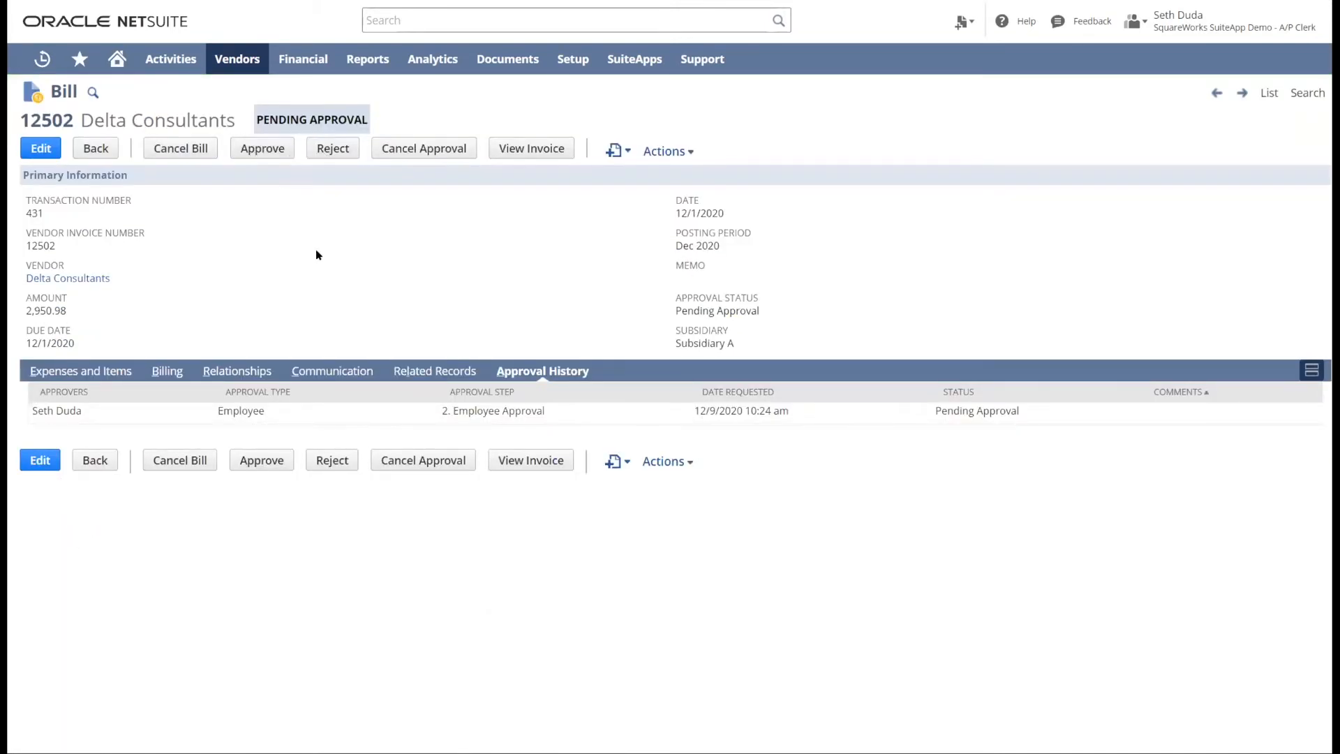
# - Approve the bill with the approval comment "test"
pyautogui.click(266, 149)
pyautogui.click(586, 362)
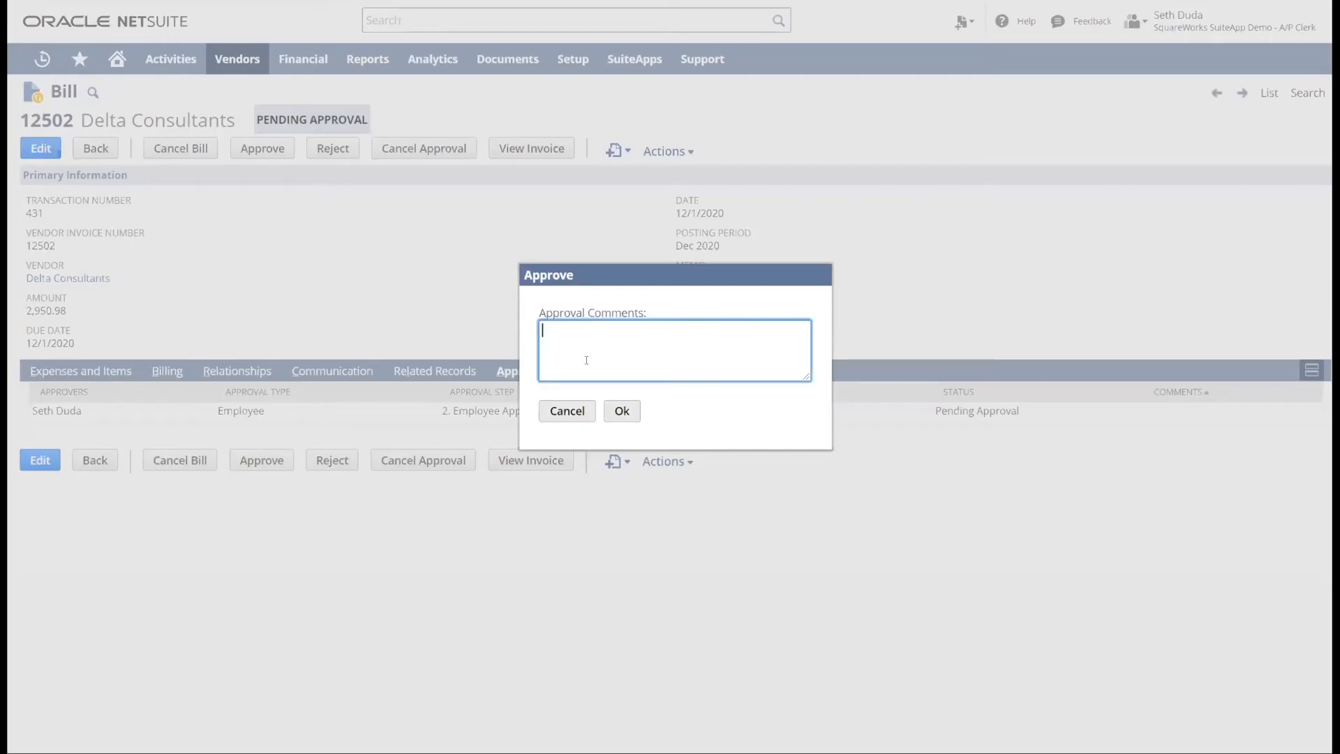
pyautogui.write('test')
pyautogui.click(615, 411)
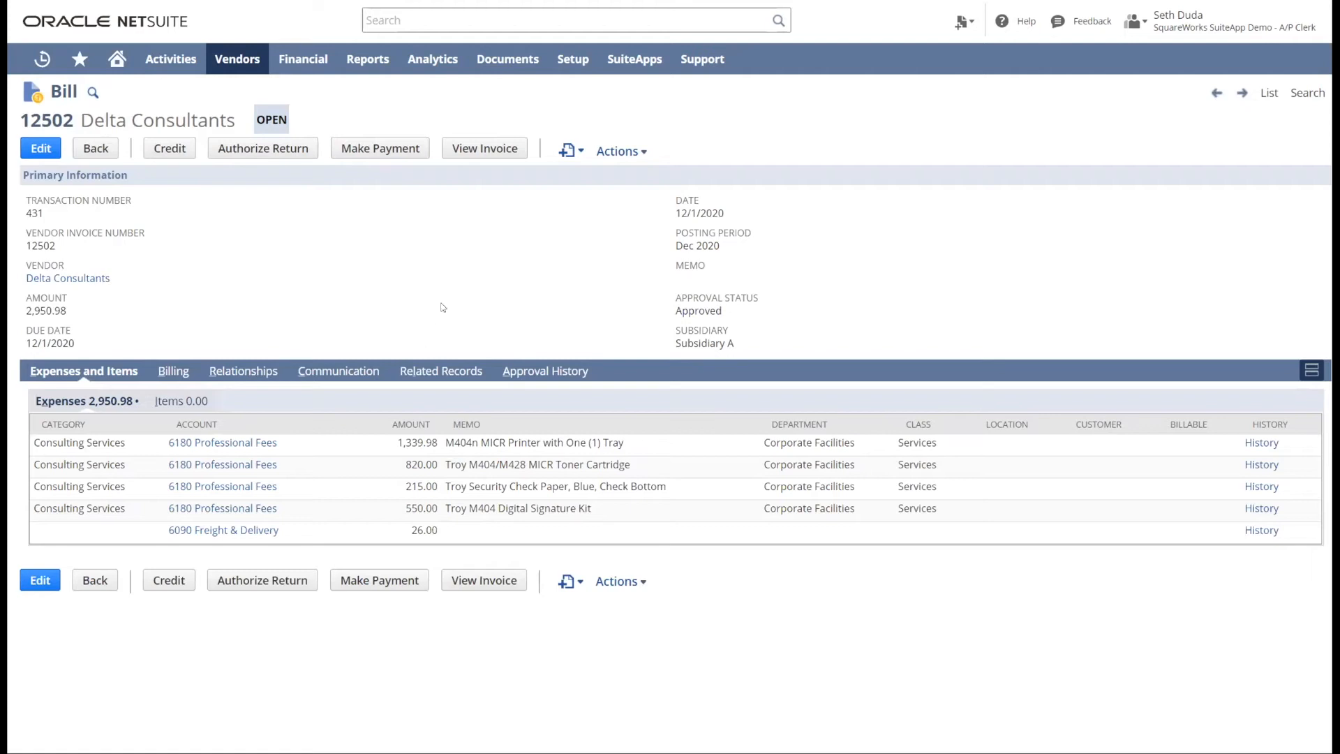
# - Open the pending Delta Consultants bill 12501 and check its approver in the approval history
pyautogui.moveTo(56, 65)
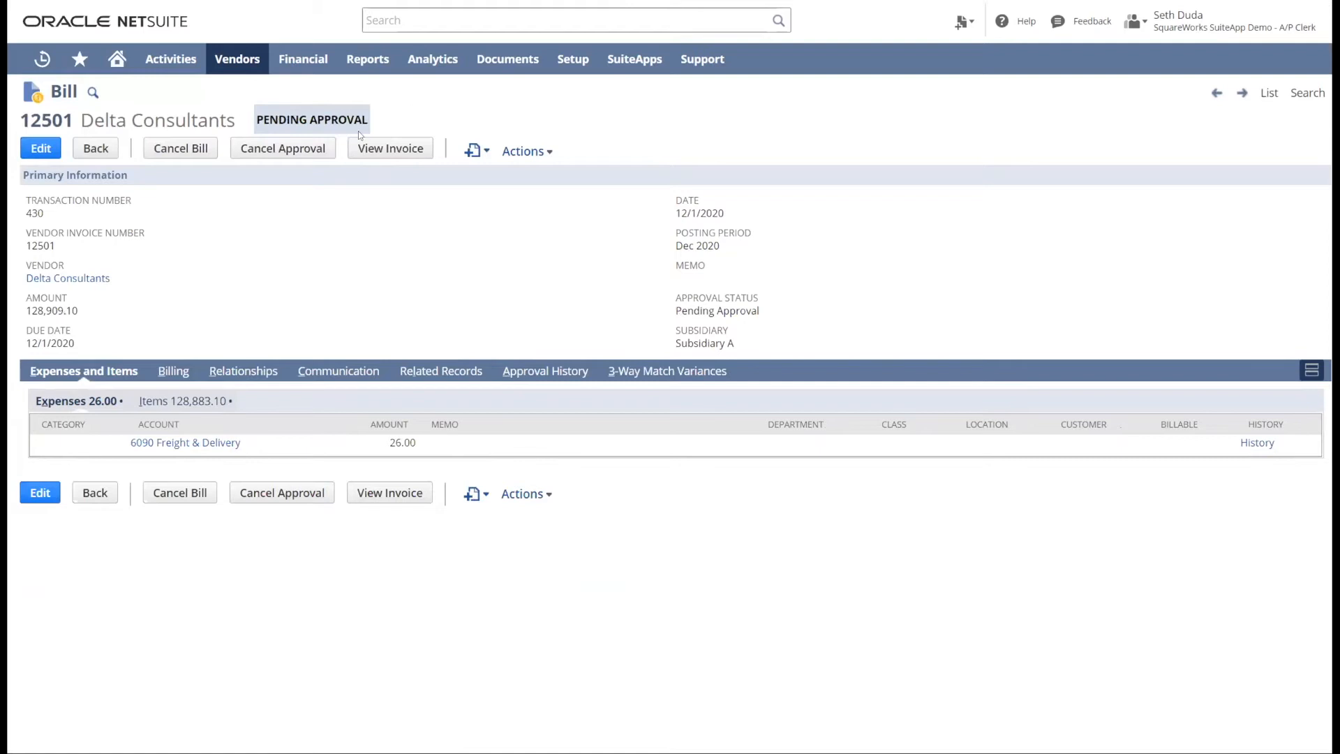
pyautogui.click(575, 371)
pyautogui.moveTo(40, 411); pyautogui.dragTo(106, 411)
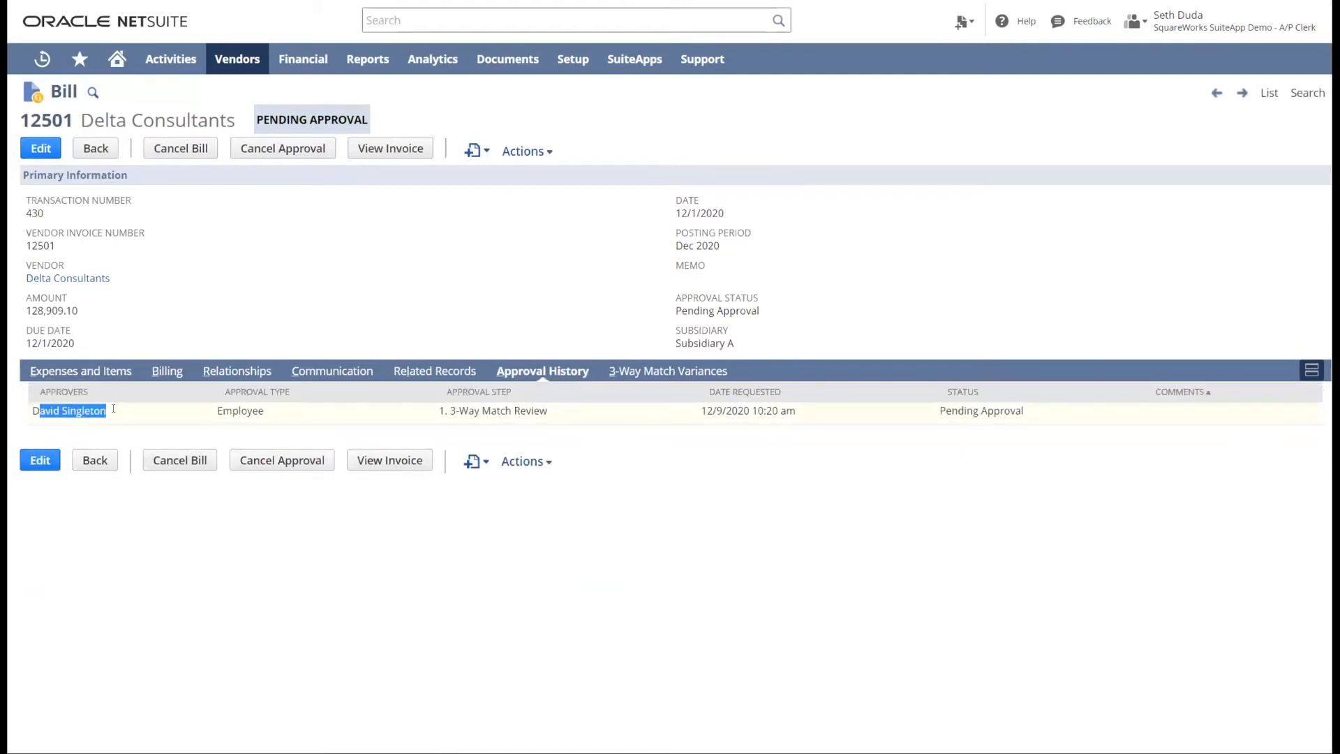
pyautogui.click(770, 594)
# - Switch to the SquareWorks SuiteApp Demo Administrator role and reopen bill 12501 at its approval history
pyautogui.moveTo(1175, 14)
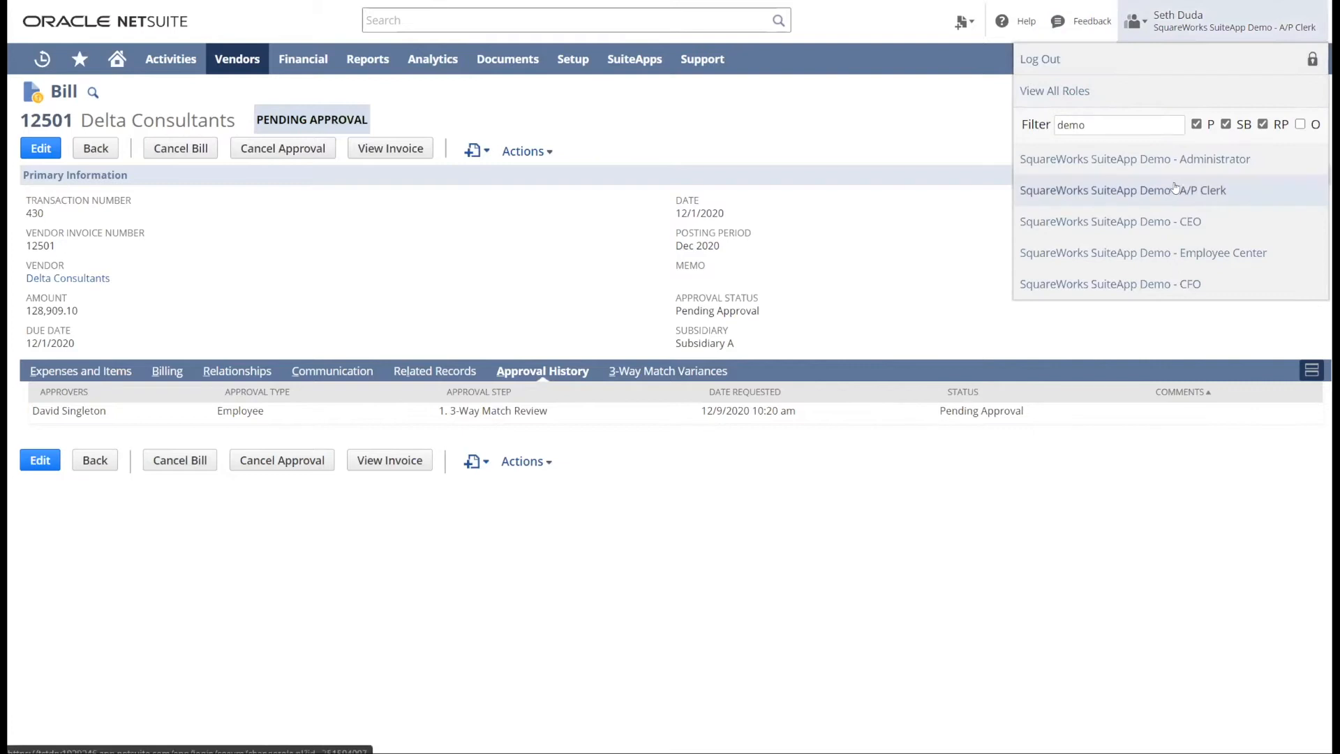
pyautogui.click(1182, 160)
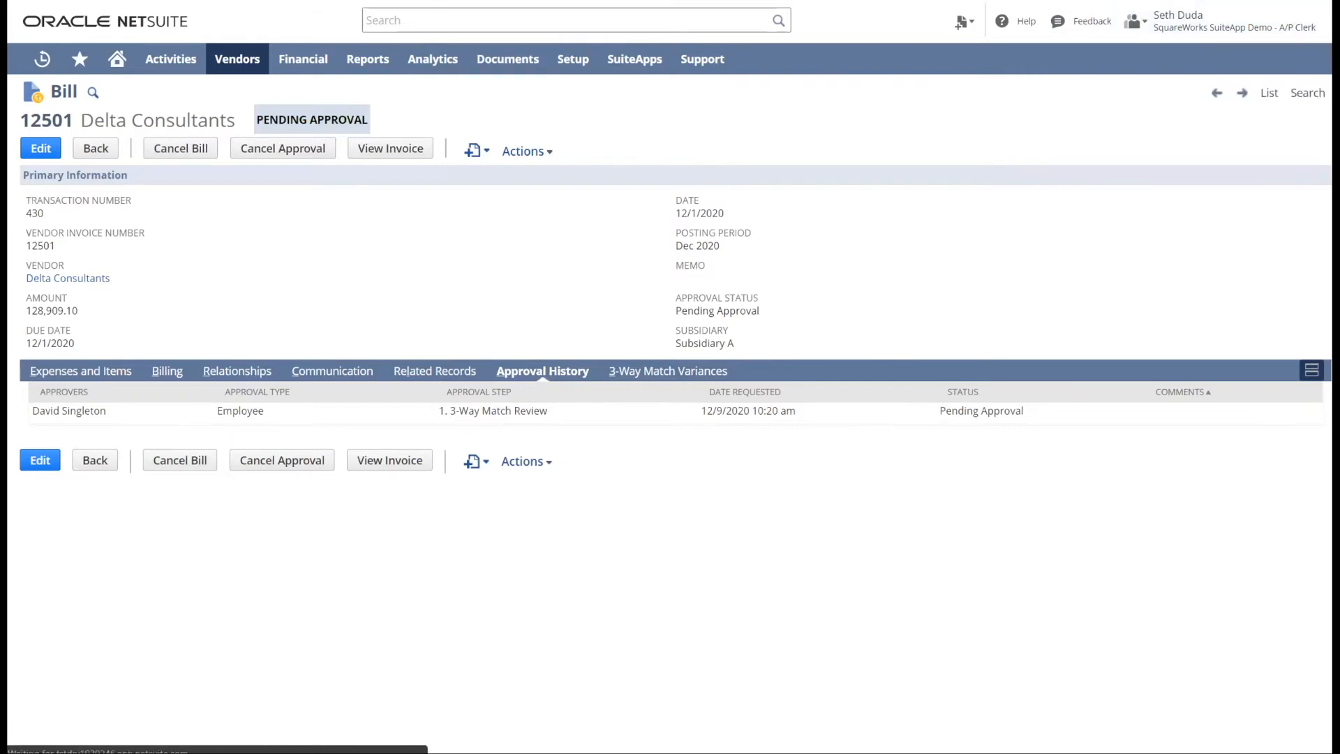
pyautogui.write('https://tstdrv1929246.app.netsuite.com/app/accounting/transactions/vendbill.nl?id=41408&whence=')
pyautogui.press('Return')
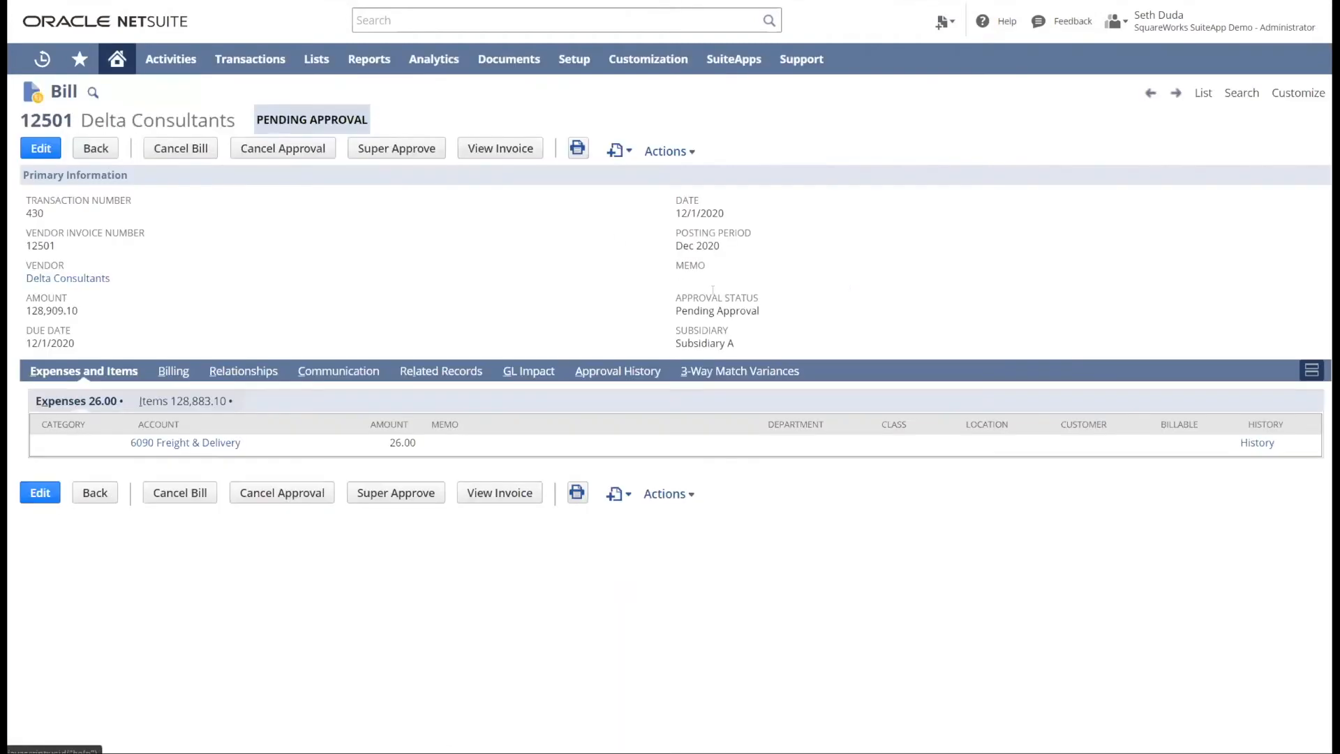
pyautogui.click(630, 369)
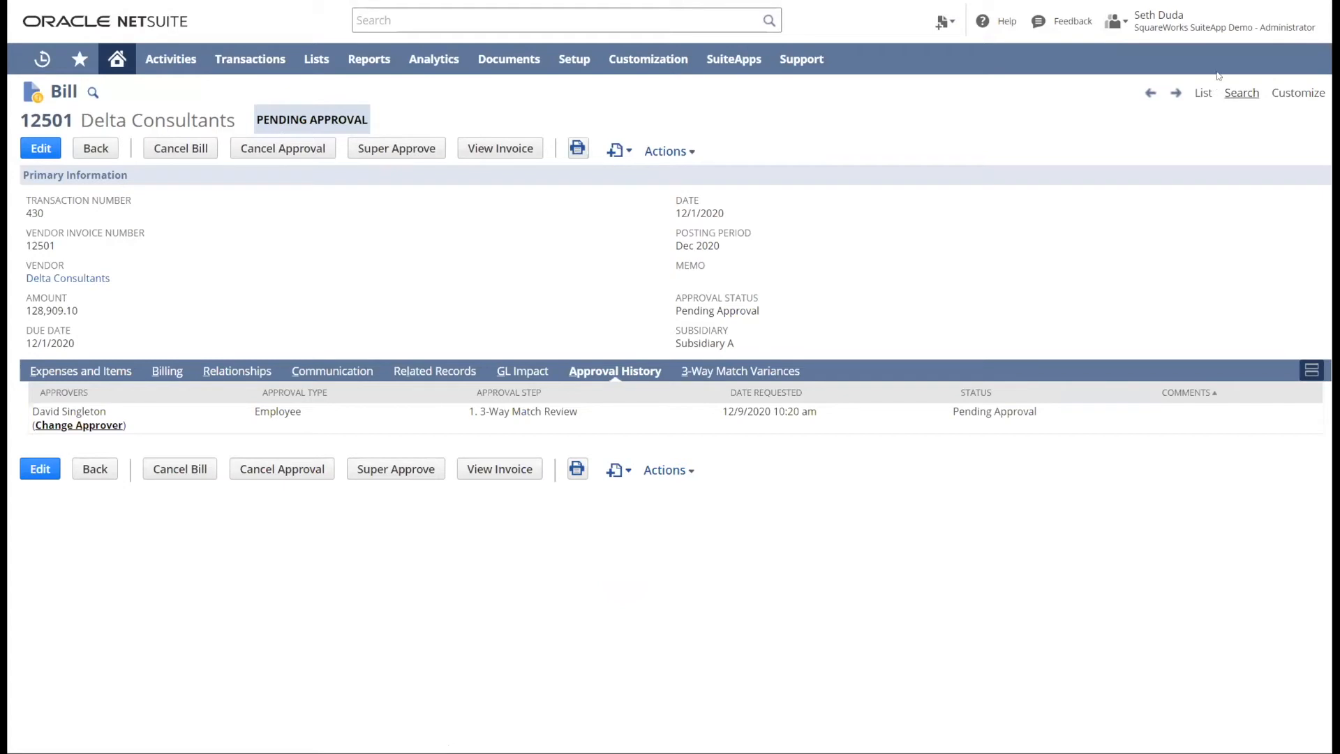
# - Try changing the bill's approver to approval type Role with the Administrator role, and discard the change without saving
pyautogui.click(81, 426)
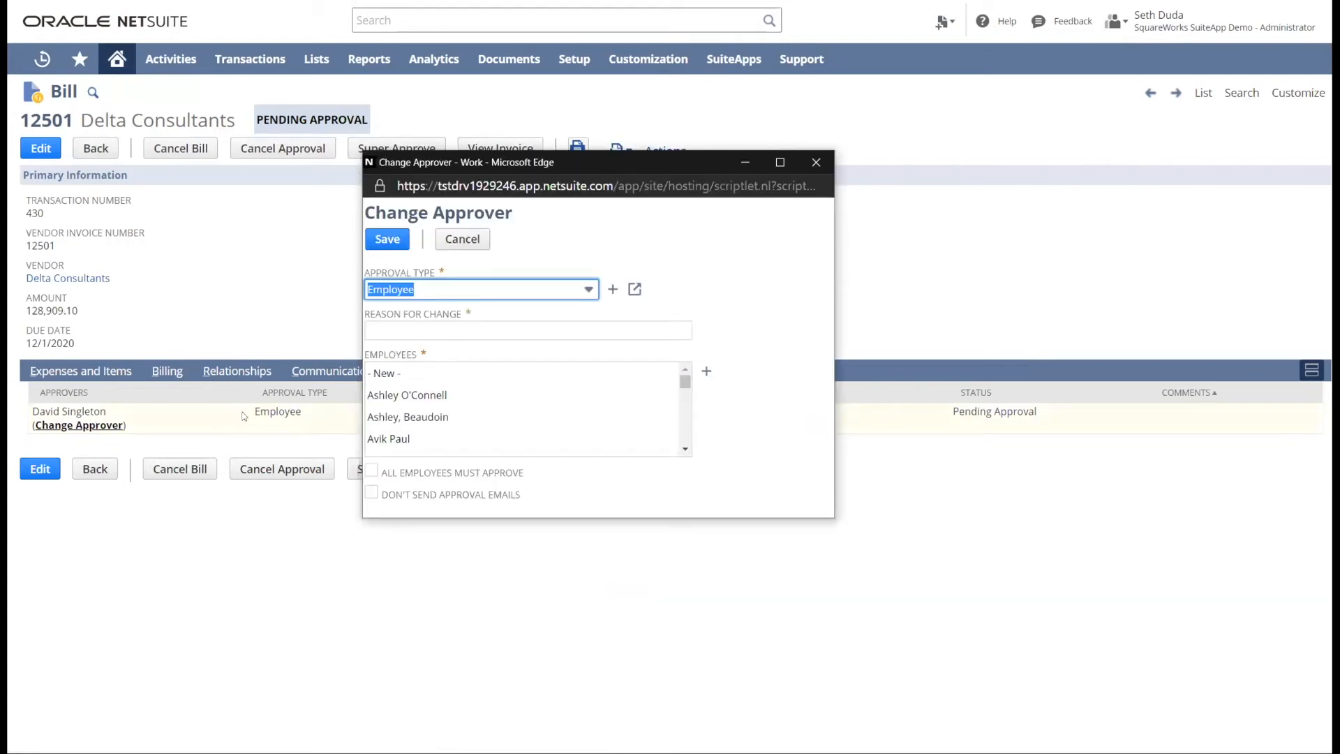
pyautogui.scroll(-2, 509, 416)
pyautogui.scroll(-2, 510, 408)
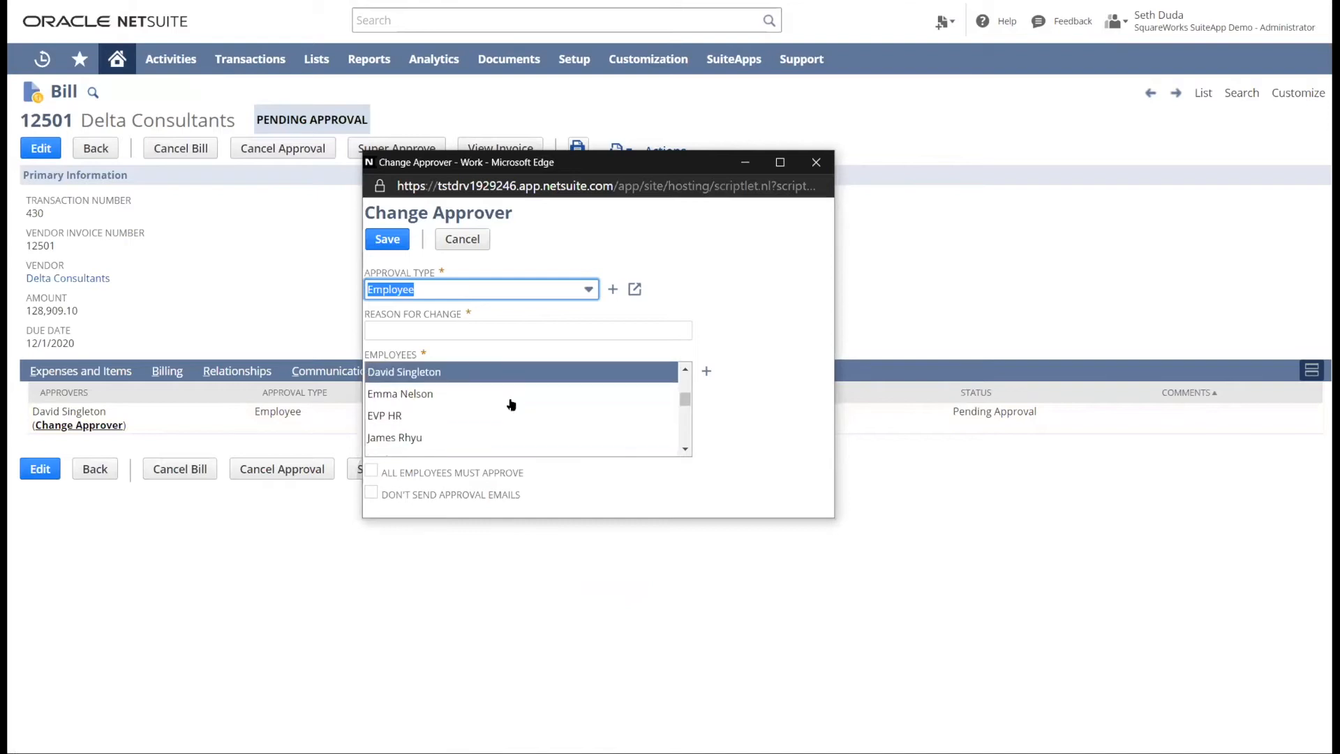
pyautogui.click(530, 290)
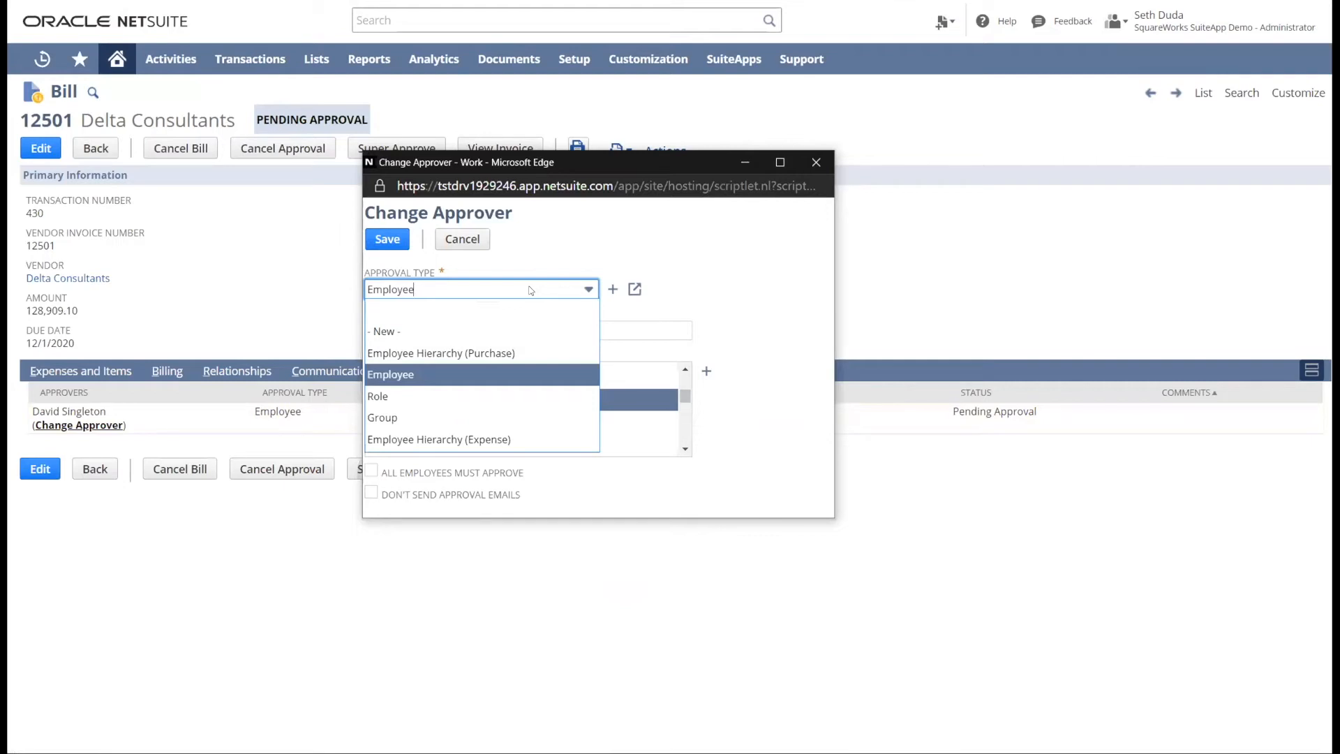
pyautogui.click(511, 397)
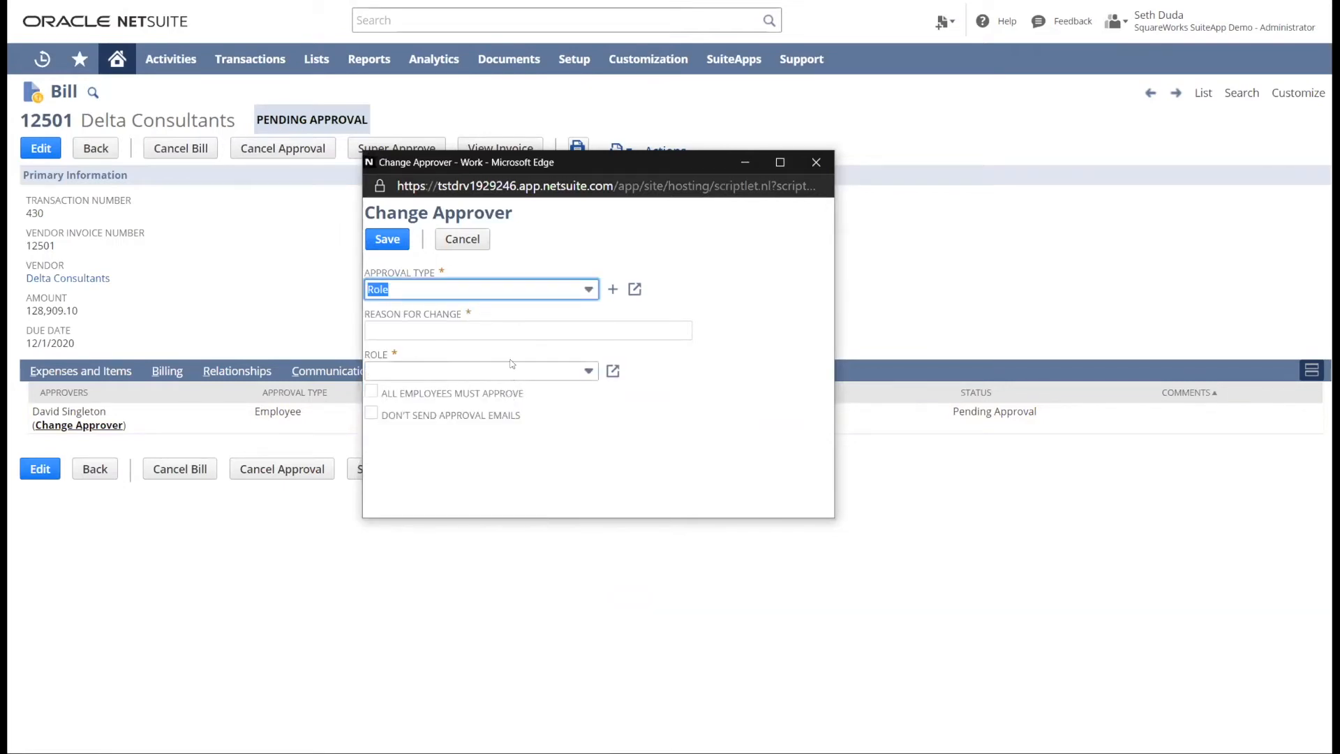
pyautogui.click(492, 372)
pyautogui.click(477, 326)
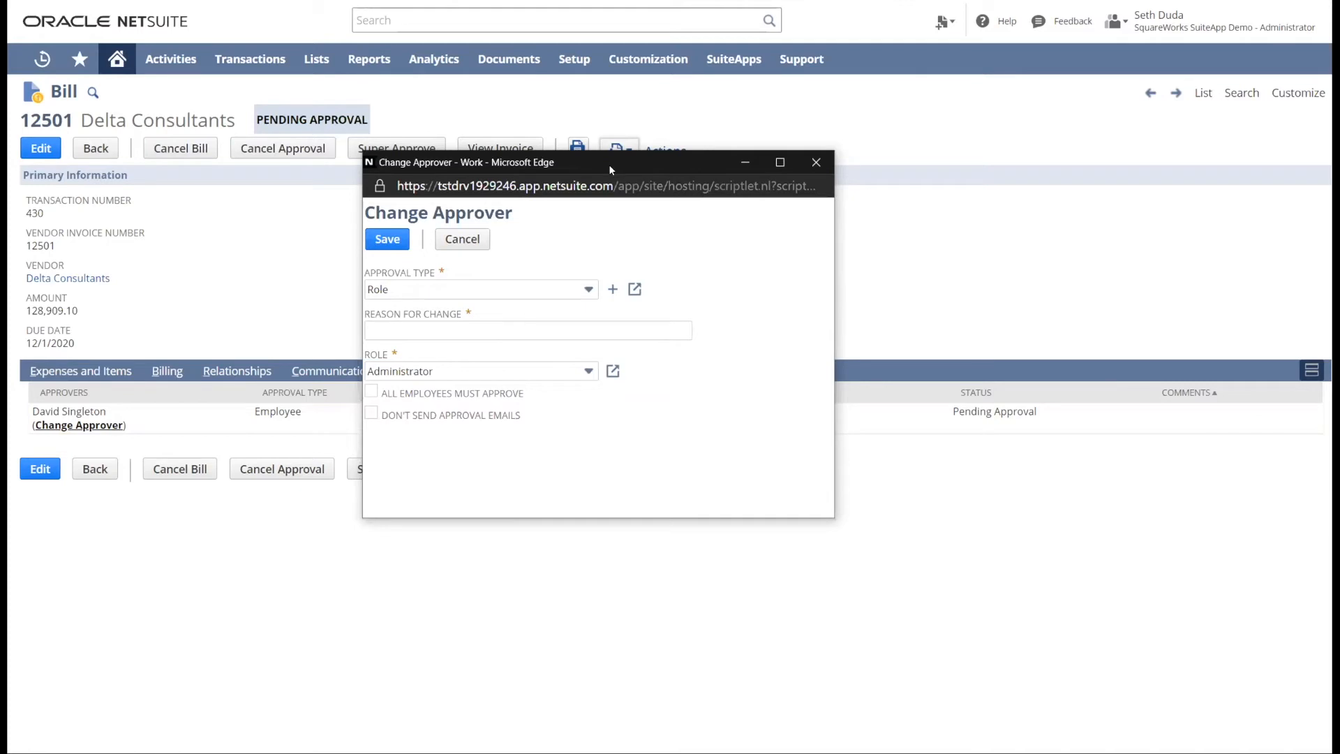
pyautogui.moveTo(609, 165); pyautogui.dragTo(857, 248)
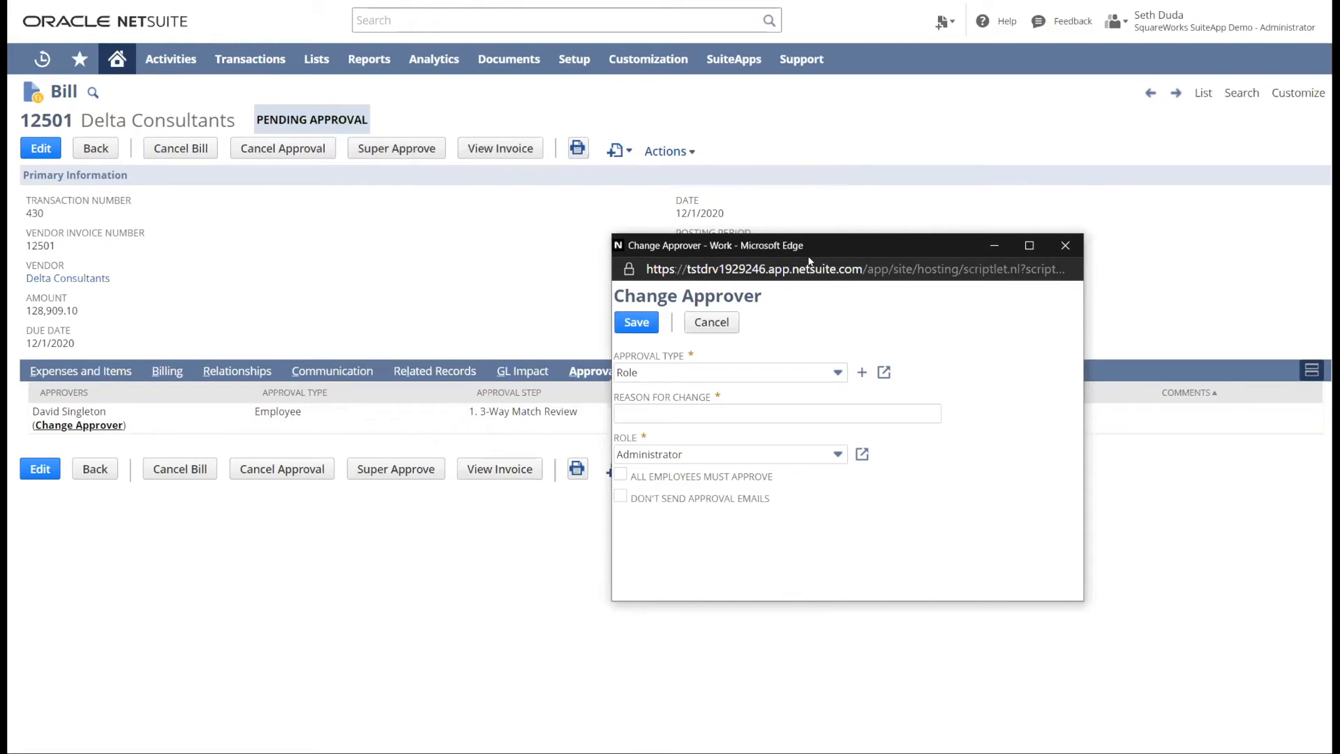
pyautogui.moveTo(827, 243); pyautogui.dragTo(807, 259)
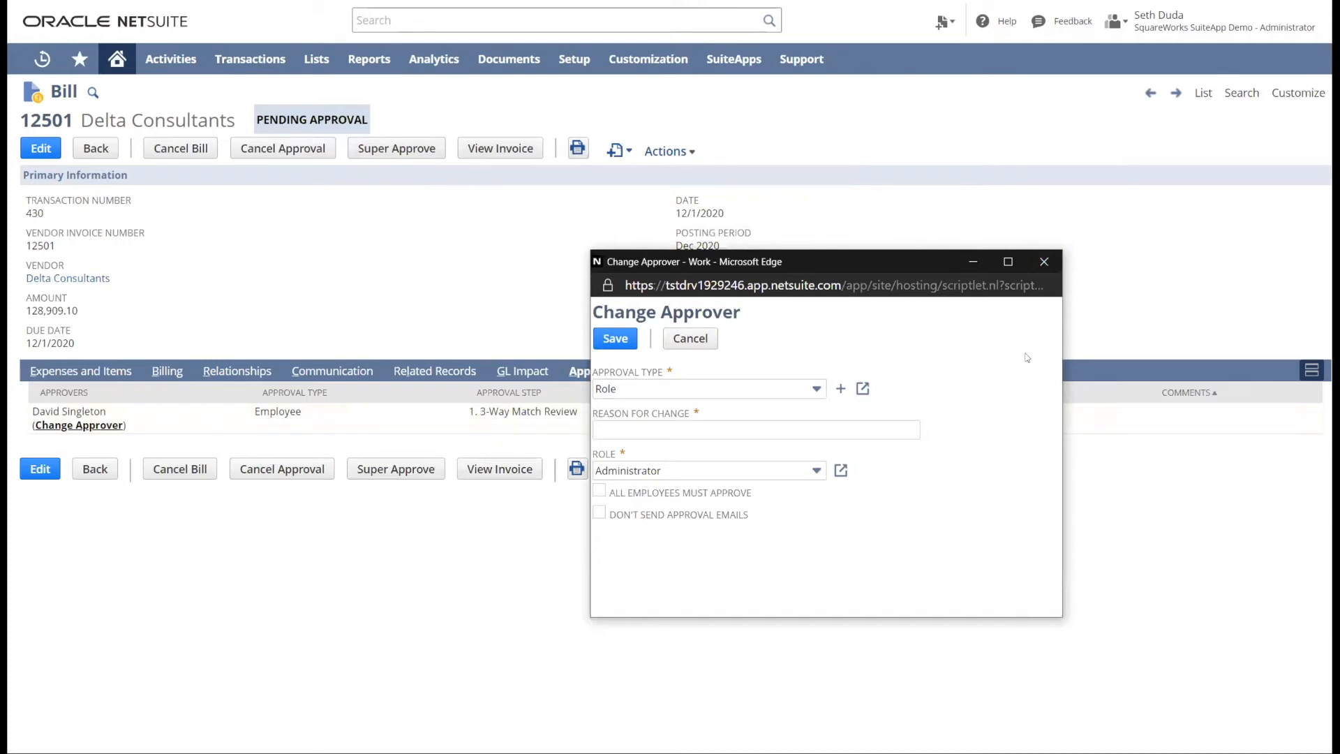
pyautogui.click(1043, 261)
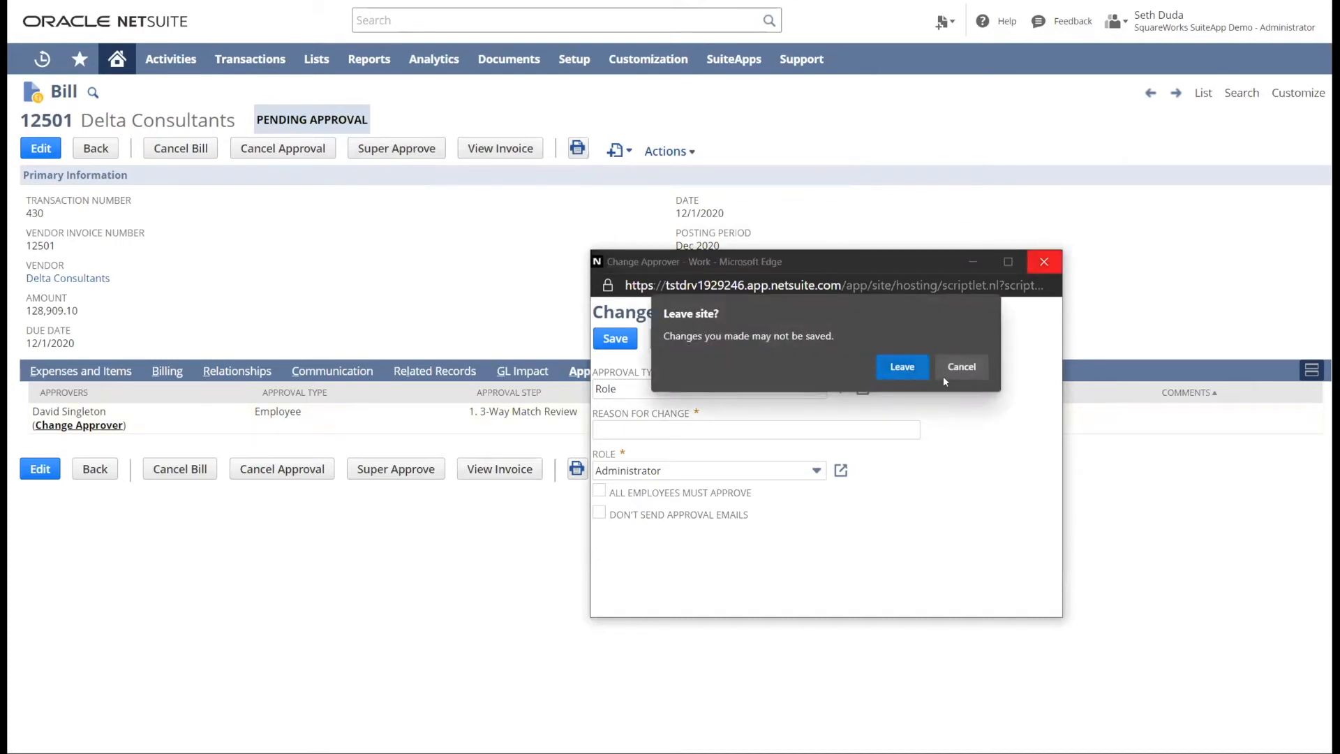
pyautogui.click(907, 363)
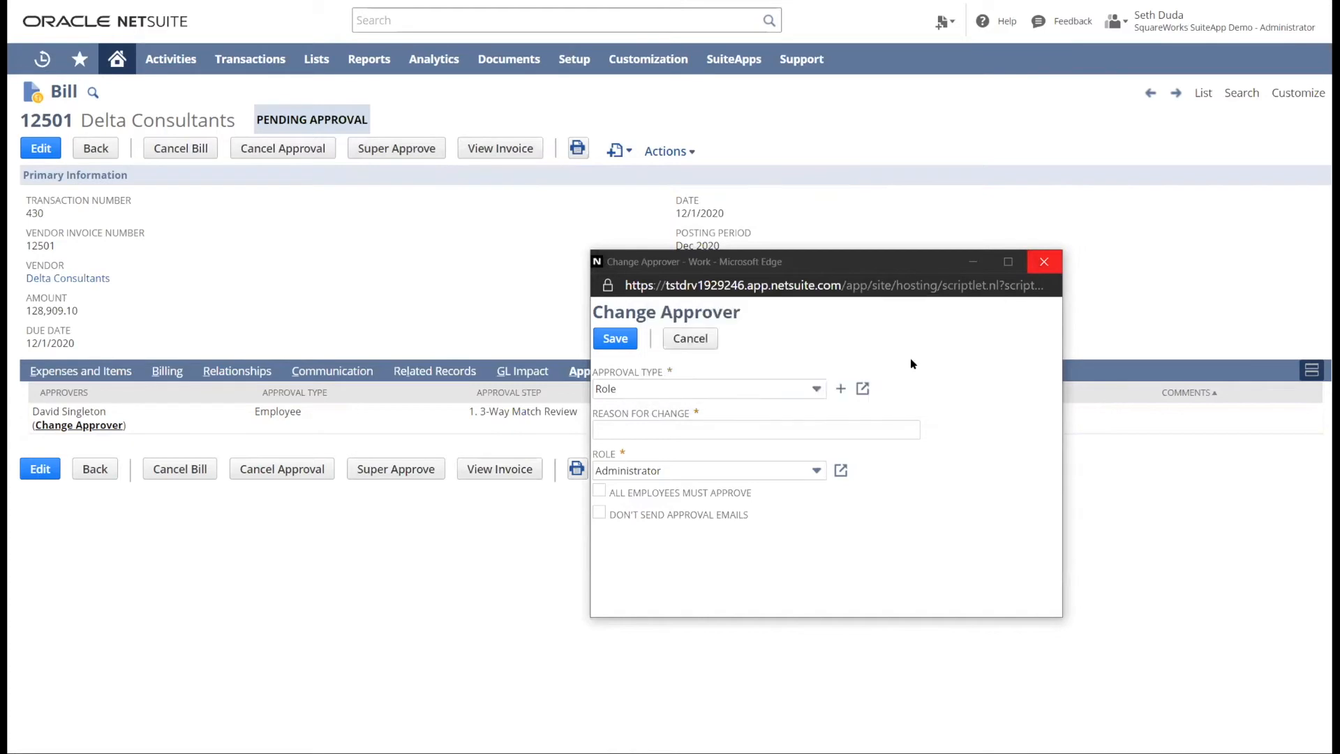
# - View the Super Approve options and reason field for the bill and cancel without approving
pyautogui.click(401, 152)
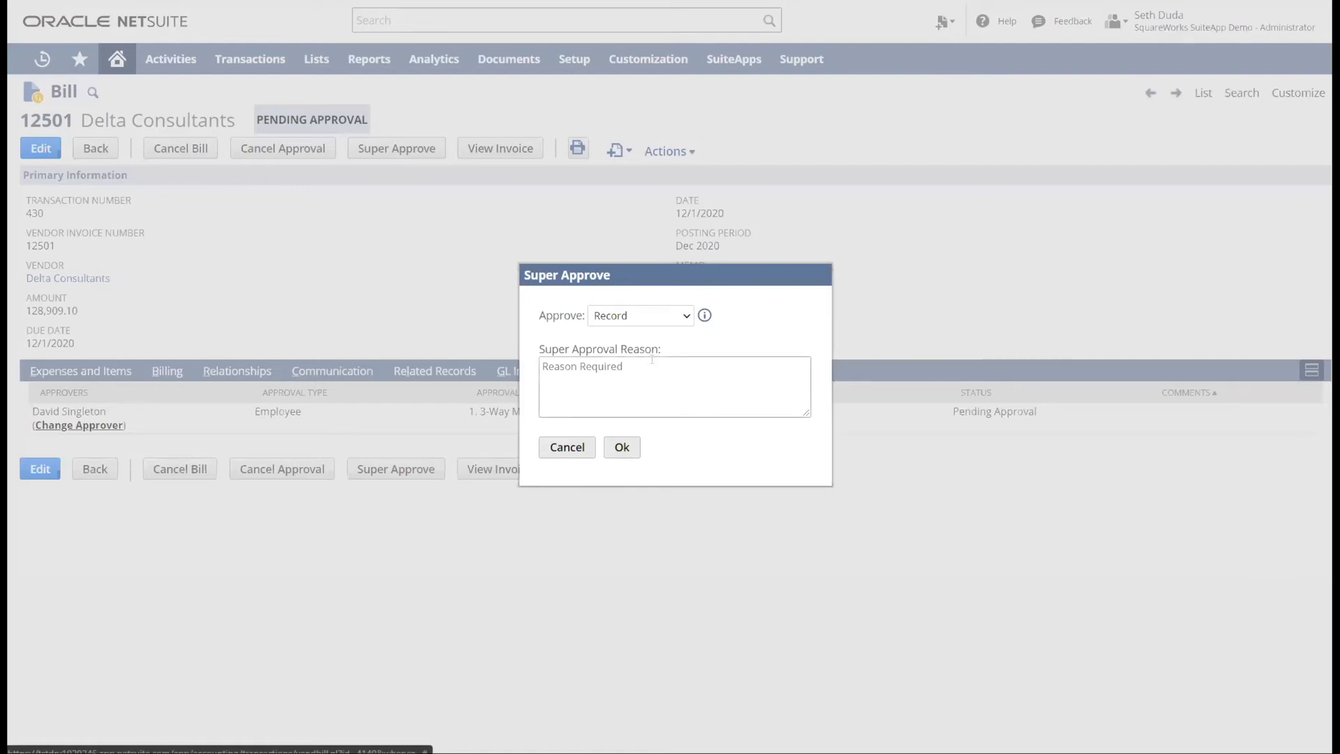
pyautogui.click(627, 376)
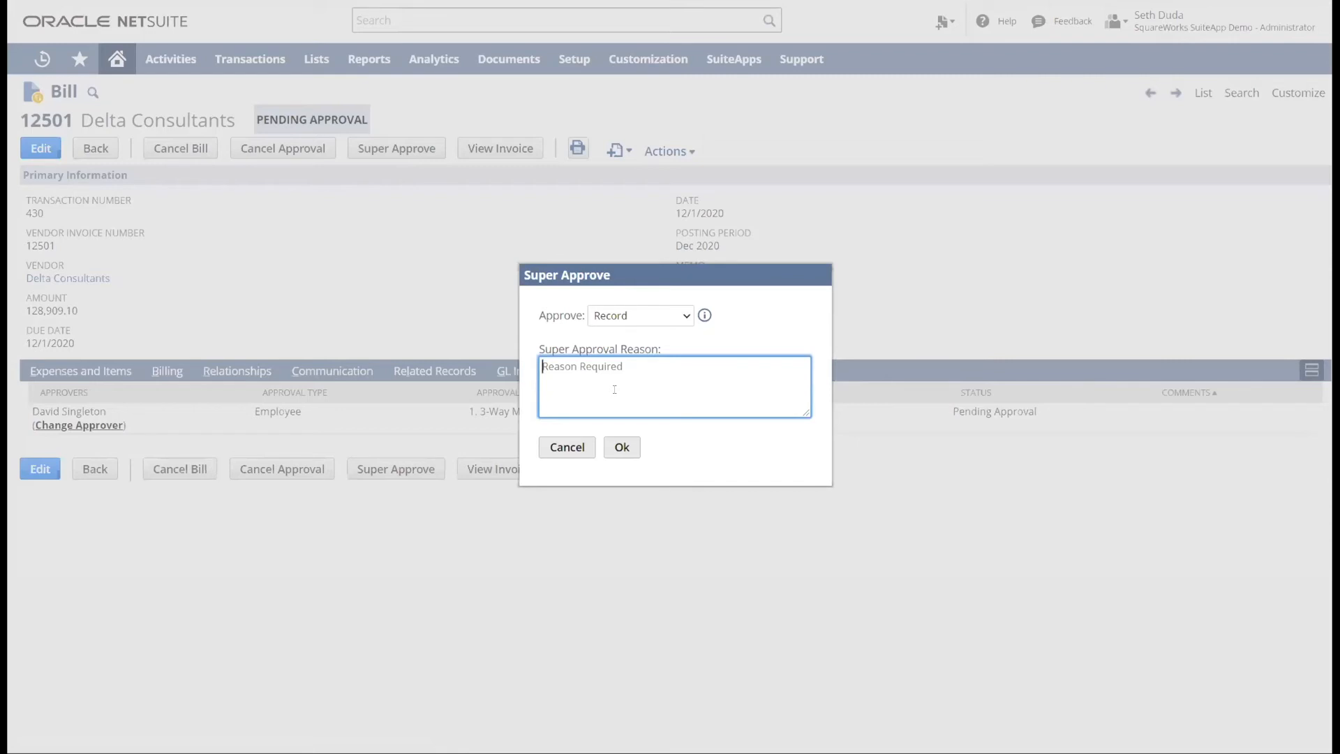
pyautogui.click(581, 448)
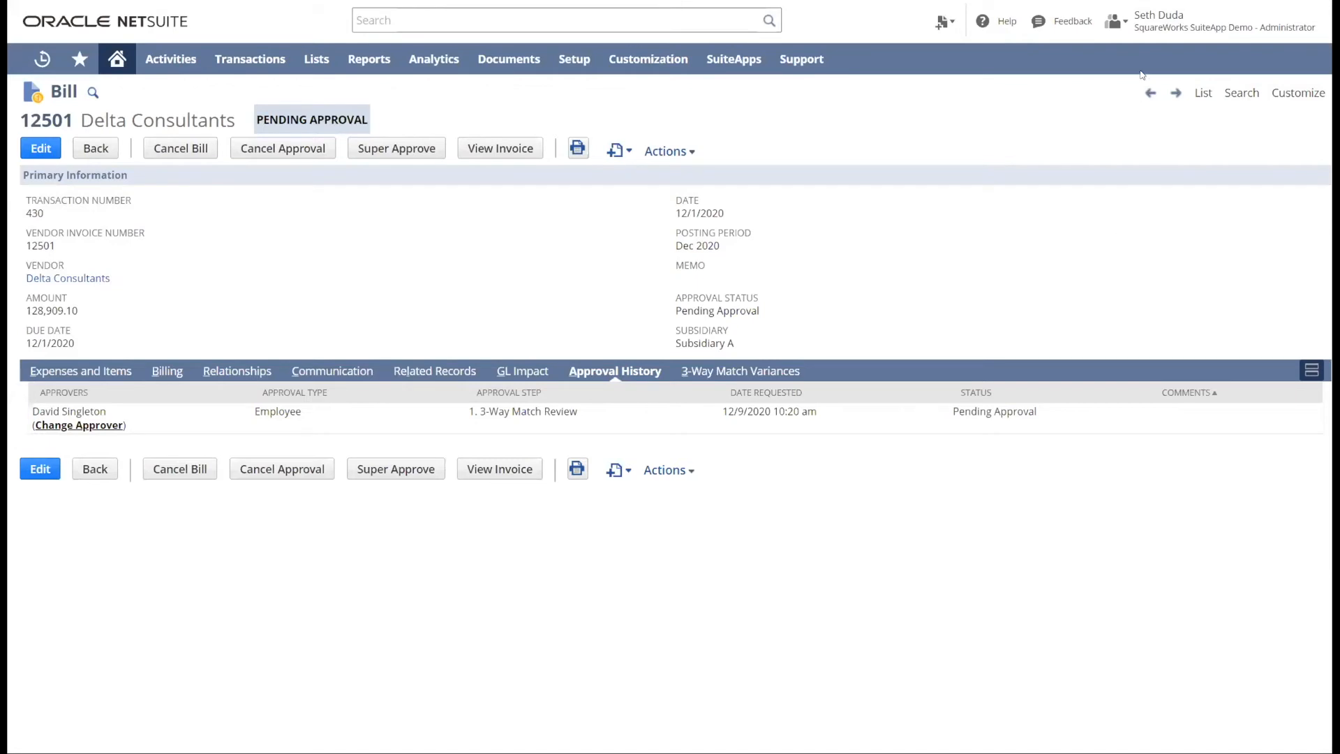
# - Switch back to the SquareWorks SuiteApp Demo A/P Clerk role and return to the home dashboard
pyautogui.moveTo(1187, 25)
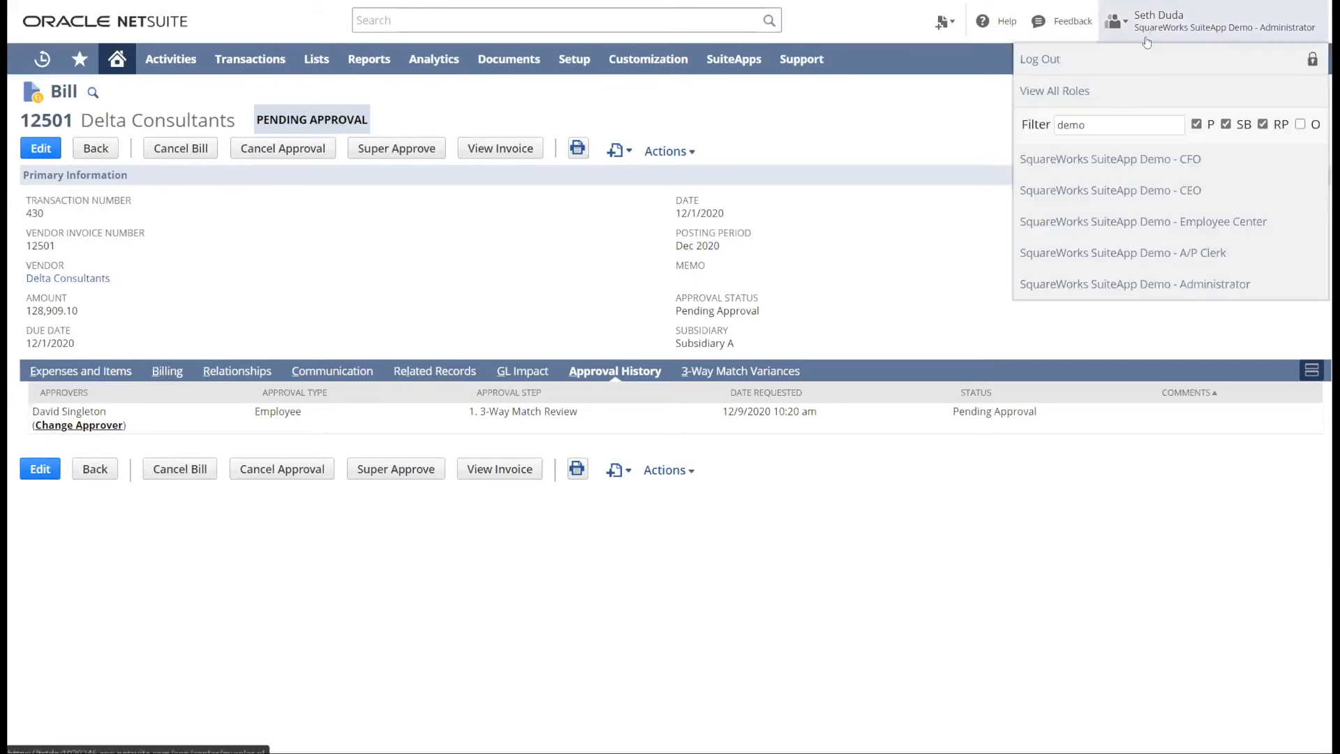
pyautogui.click(1193, 256)
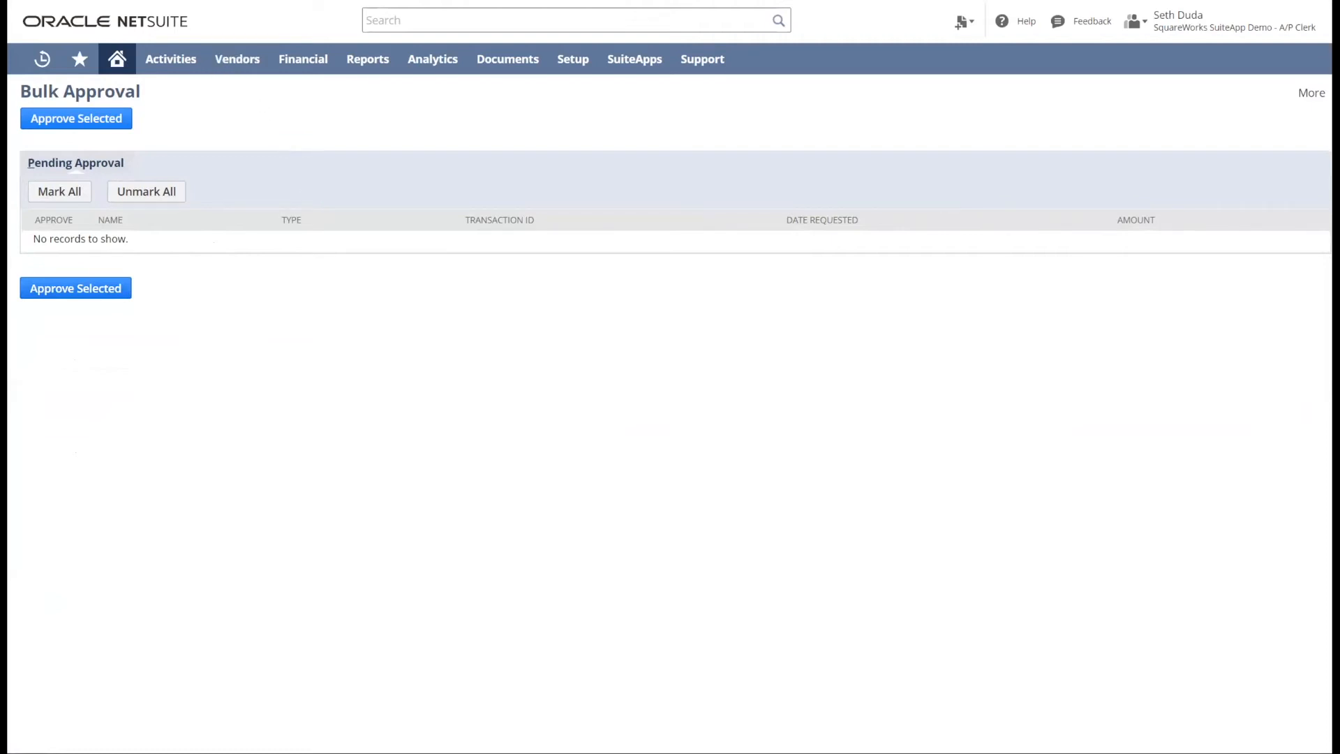
pyautogui.hotkey('alt', 'Left')
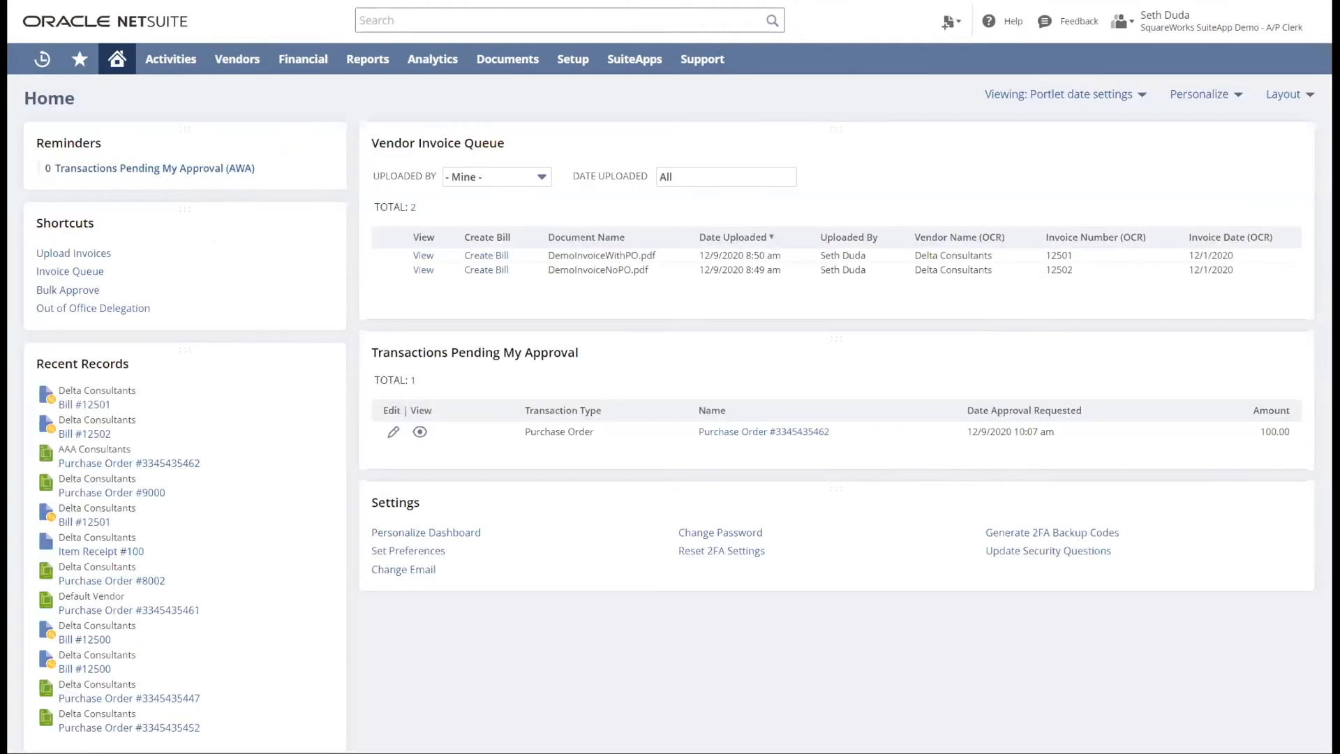
# - View the Out of Office Approval Delegation dates and delegate settings, and return to the home dashboard without saving
pyautogui.click(105, 307)
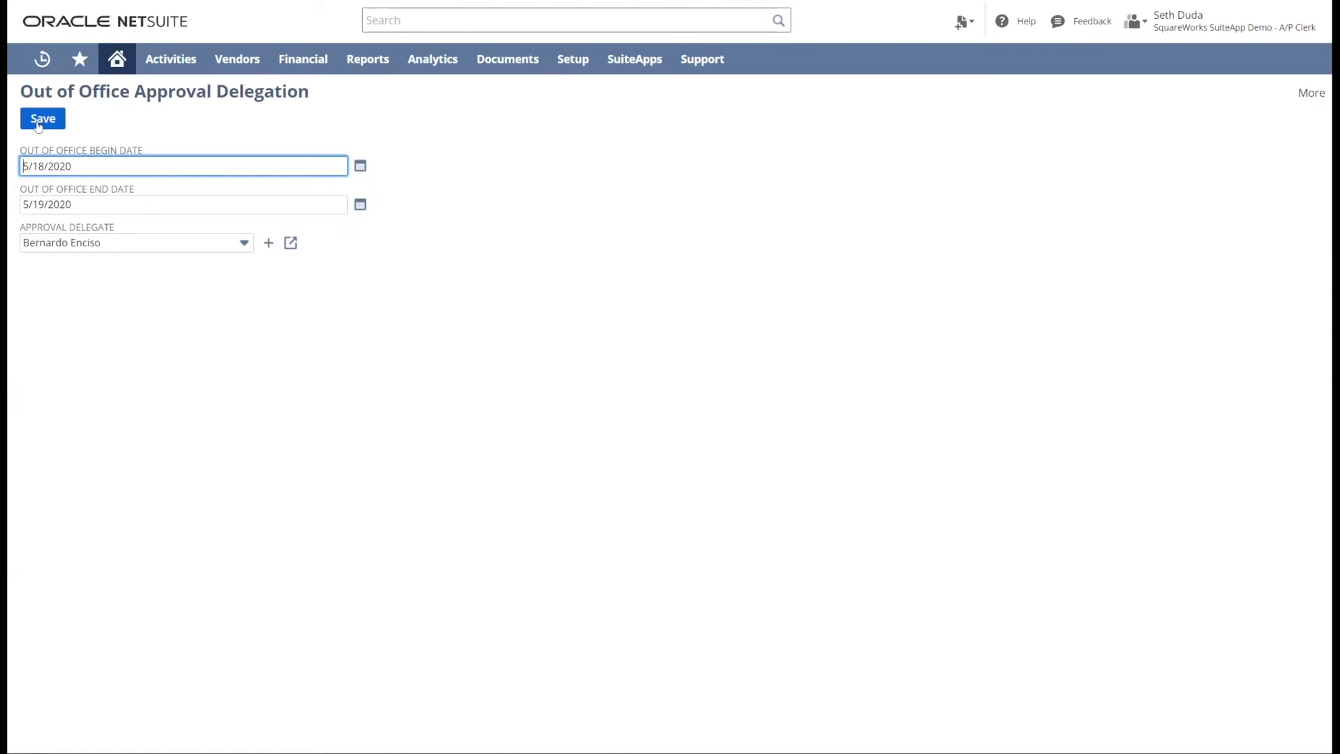
pyautogui.click(500, 374)
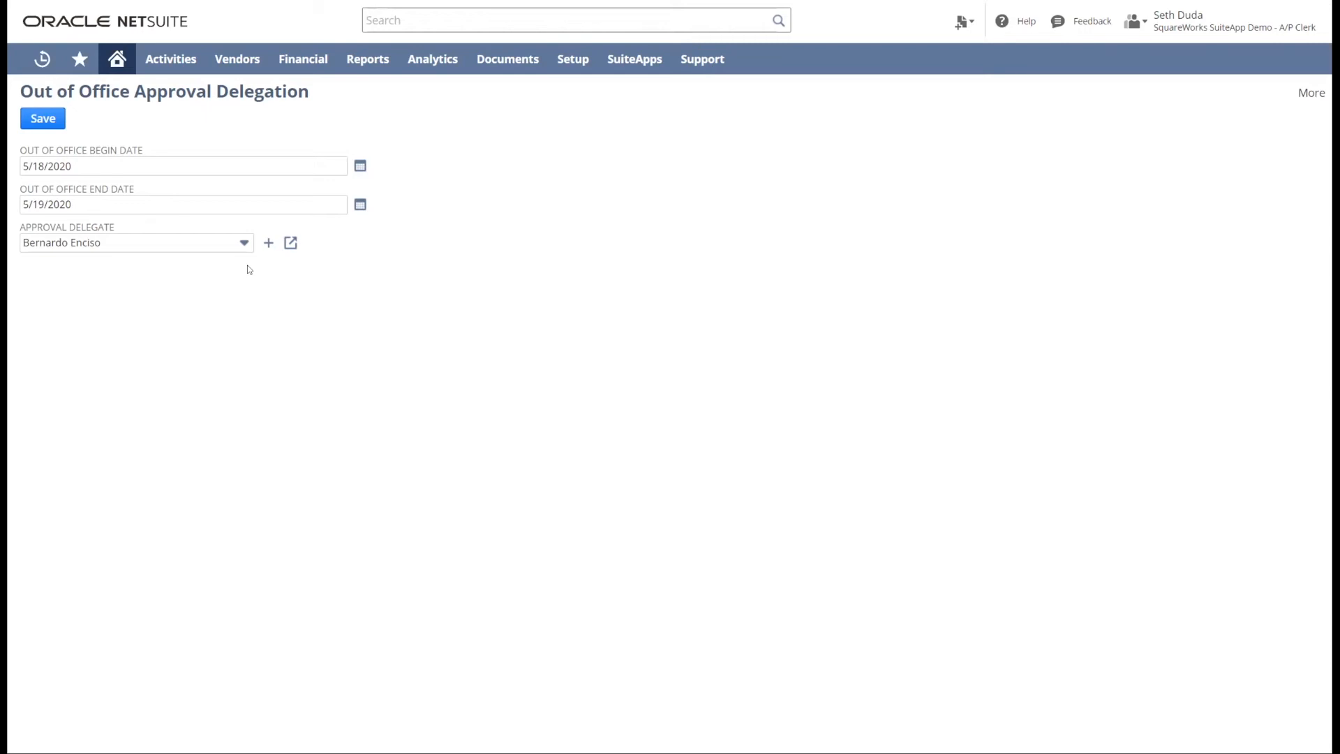
pyautogui.click(118, 62)
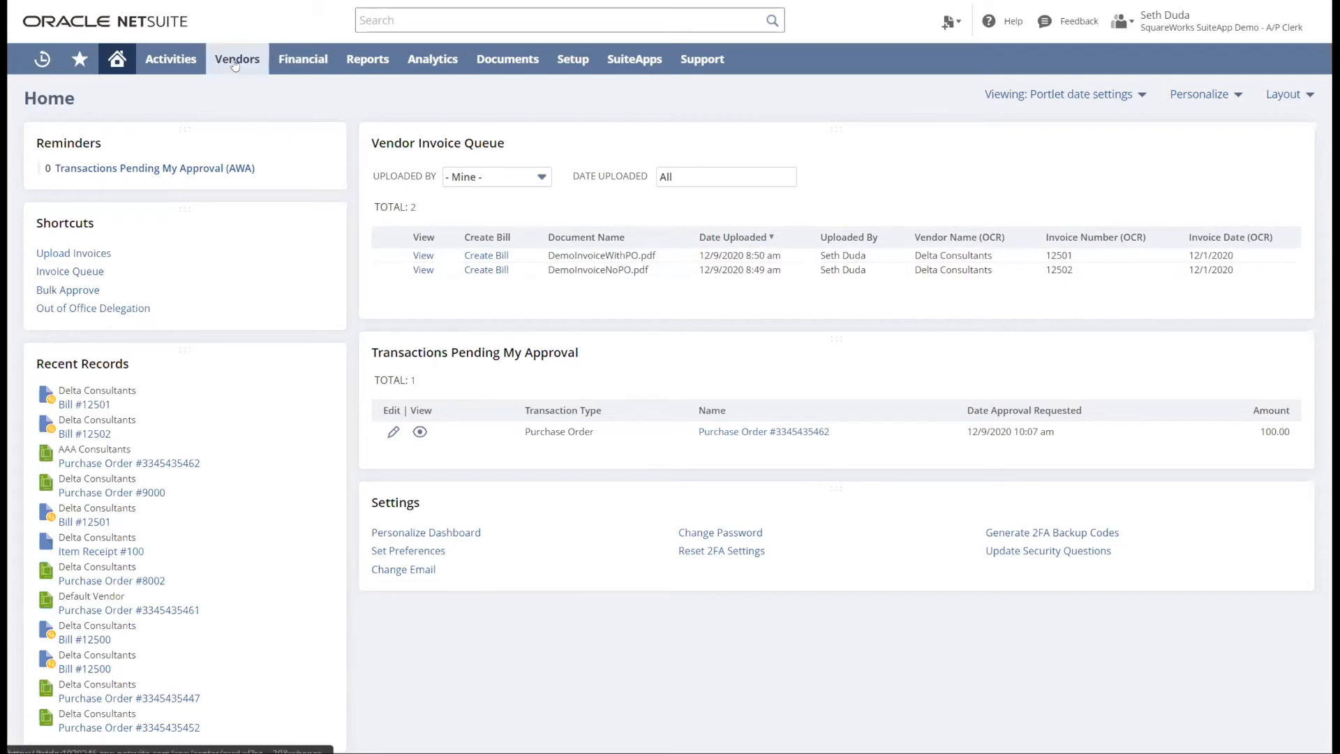
# - Open the Vendor Invoice Queue and examine the OCR vendor name for DemoInvoiceWithPO.pdf
pyautogui.moveTo(235, 65)
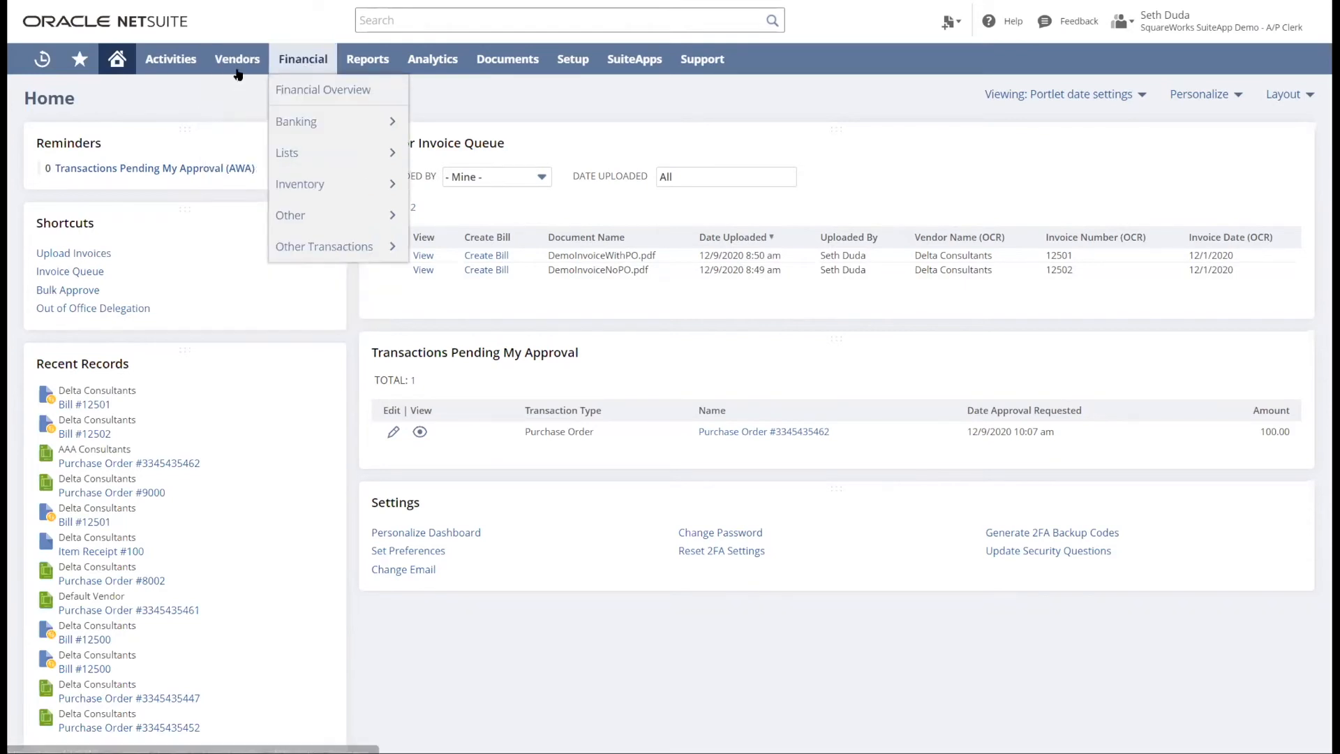
pyautogui.moveTo(269, 311)
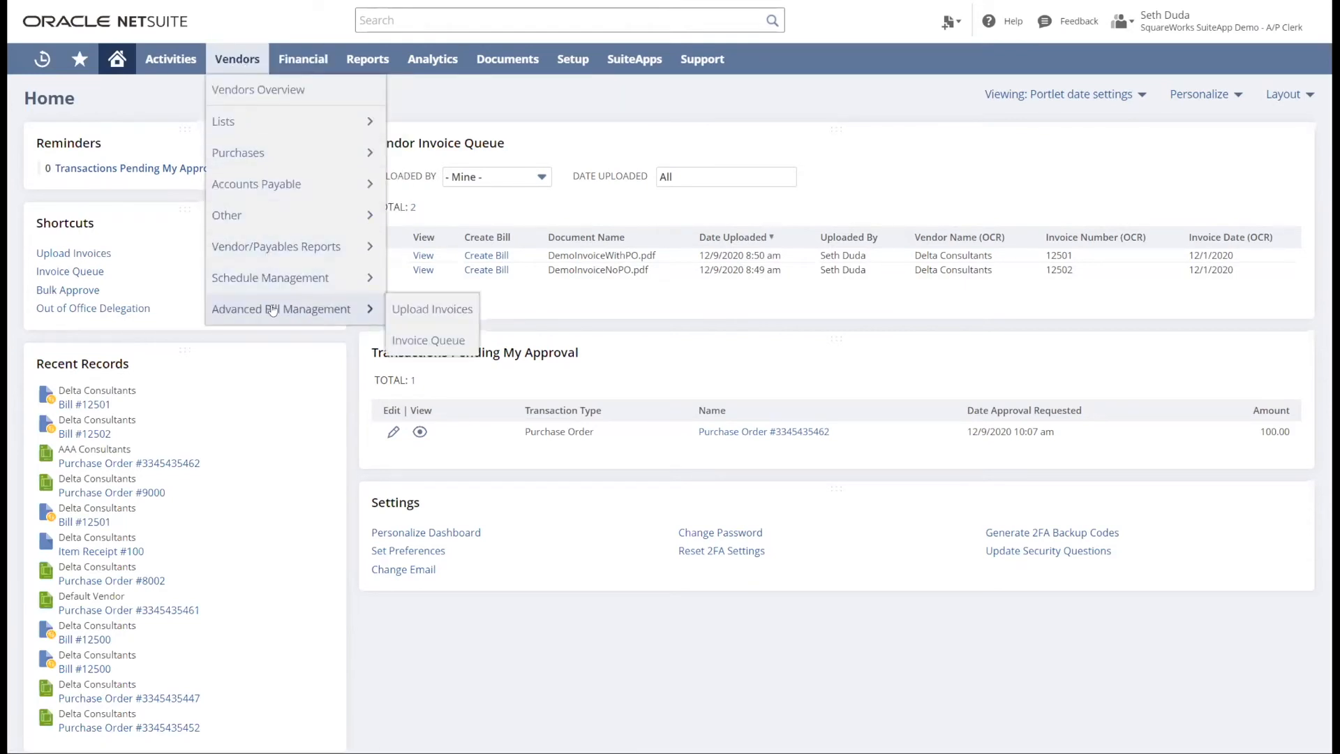
pyautogui.click(431, 343)
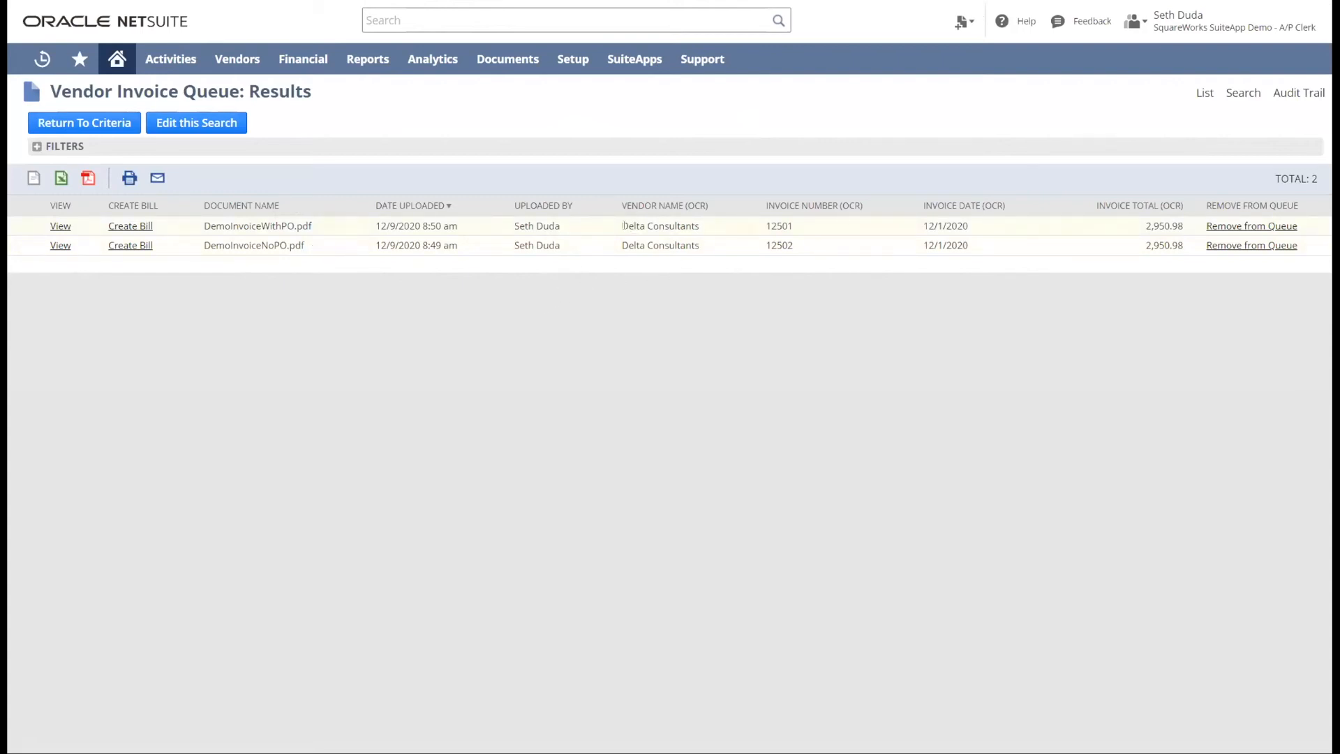
pyautogui.moveTo(623, 226); pyautogui.dragTo(704, 225)
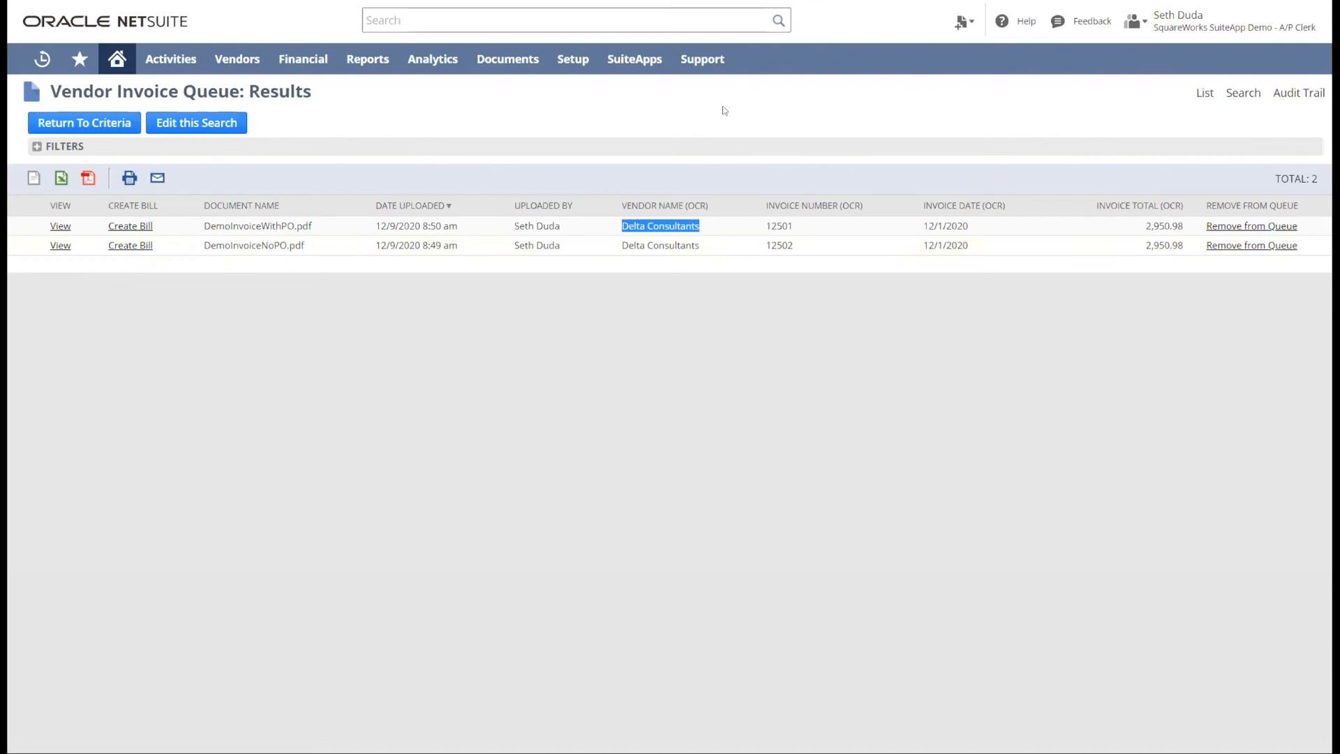
# - Create a bill from DemoInvoiceWithPO.pdf and examine the SKU and description of the MICR printer line on the invoice image
pyautogui.click(296, 299)
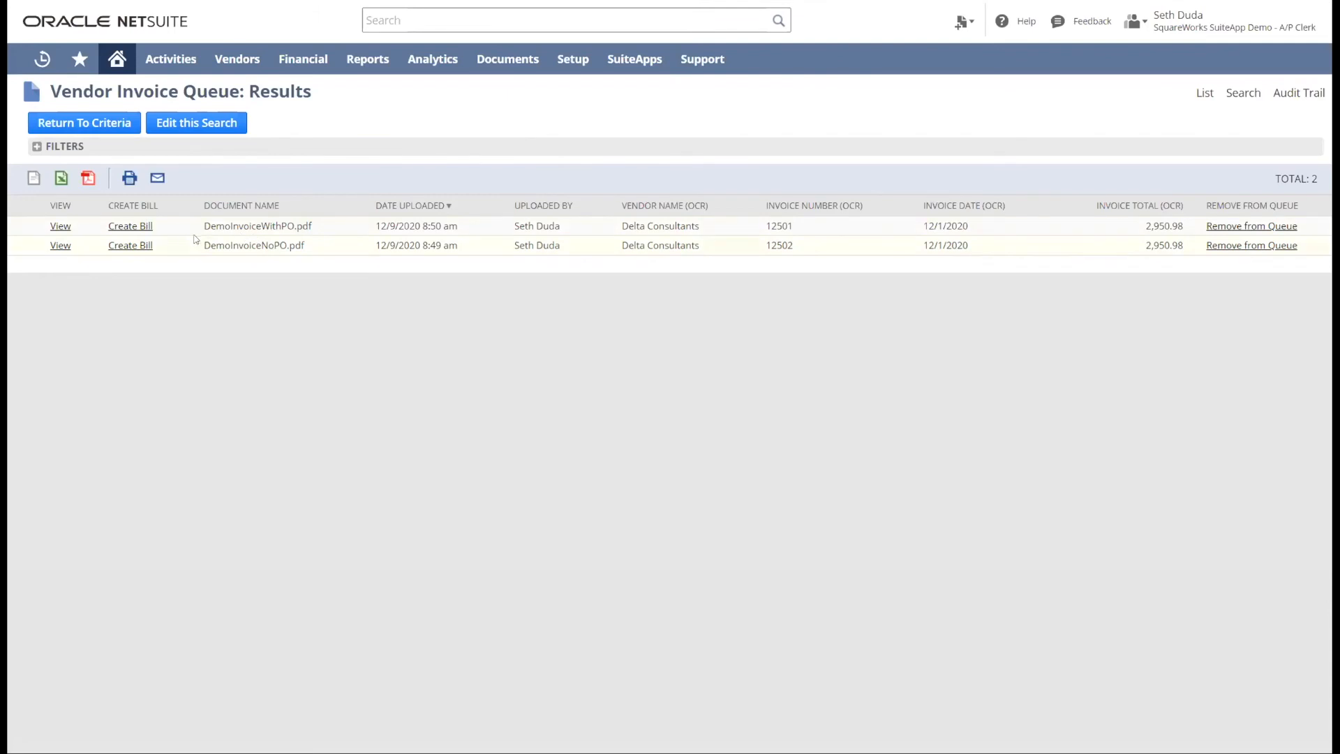
pyautogui.click(130, 226)
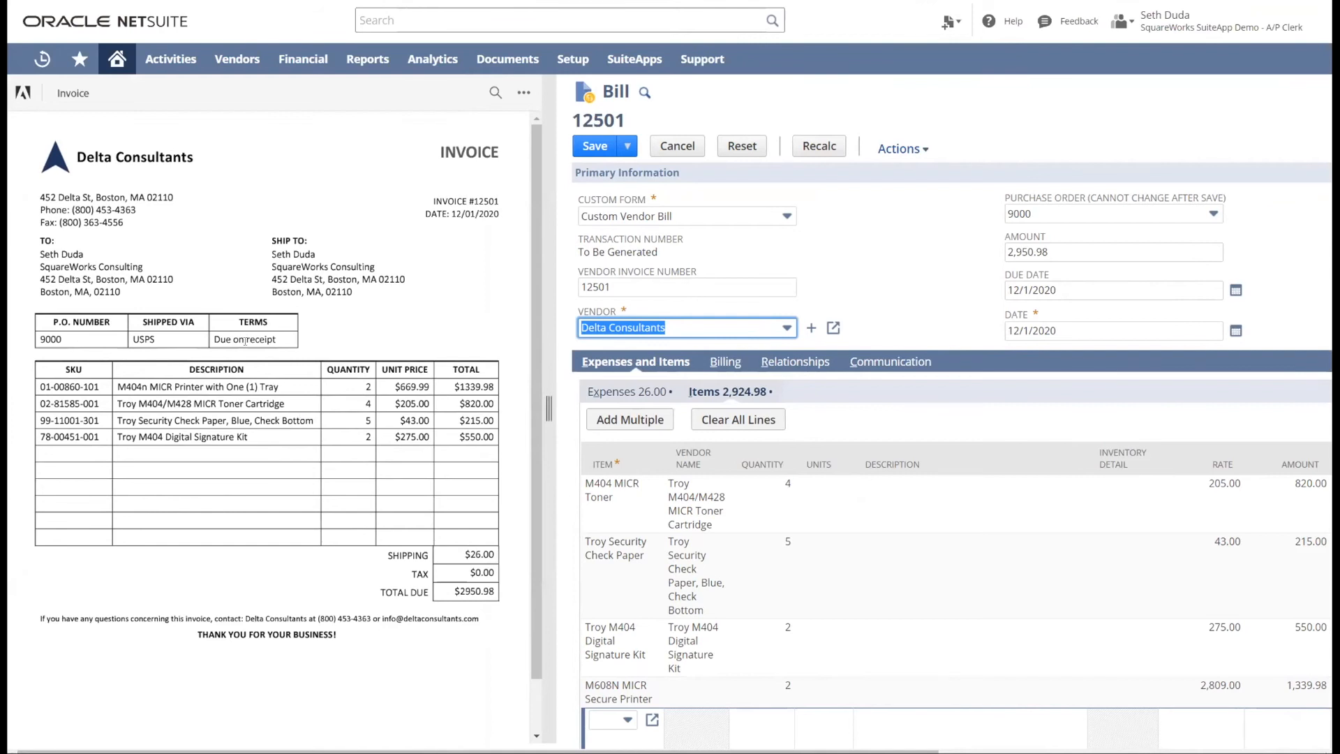
pyautogui.moveTo(132, 386); pyautogui.dragTo(278, 386)
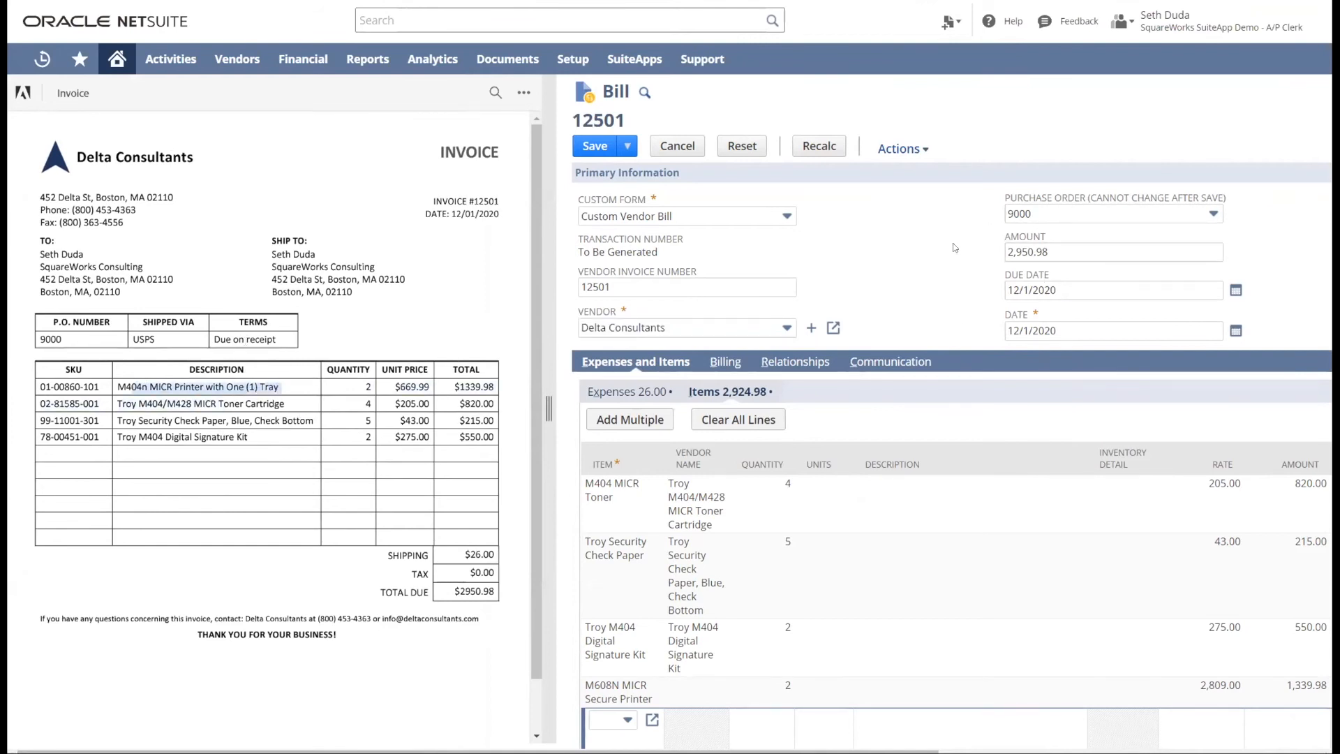
pyautogui.click(147, 417)
pyautogui.moveTo(127, 386); pyautogui.dragTo(278, 386)
pyautogui.moveTo(40, 386); pyautogui.dragTo(113, 386)
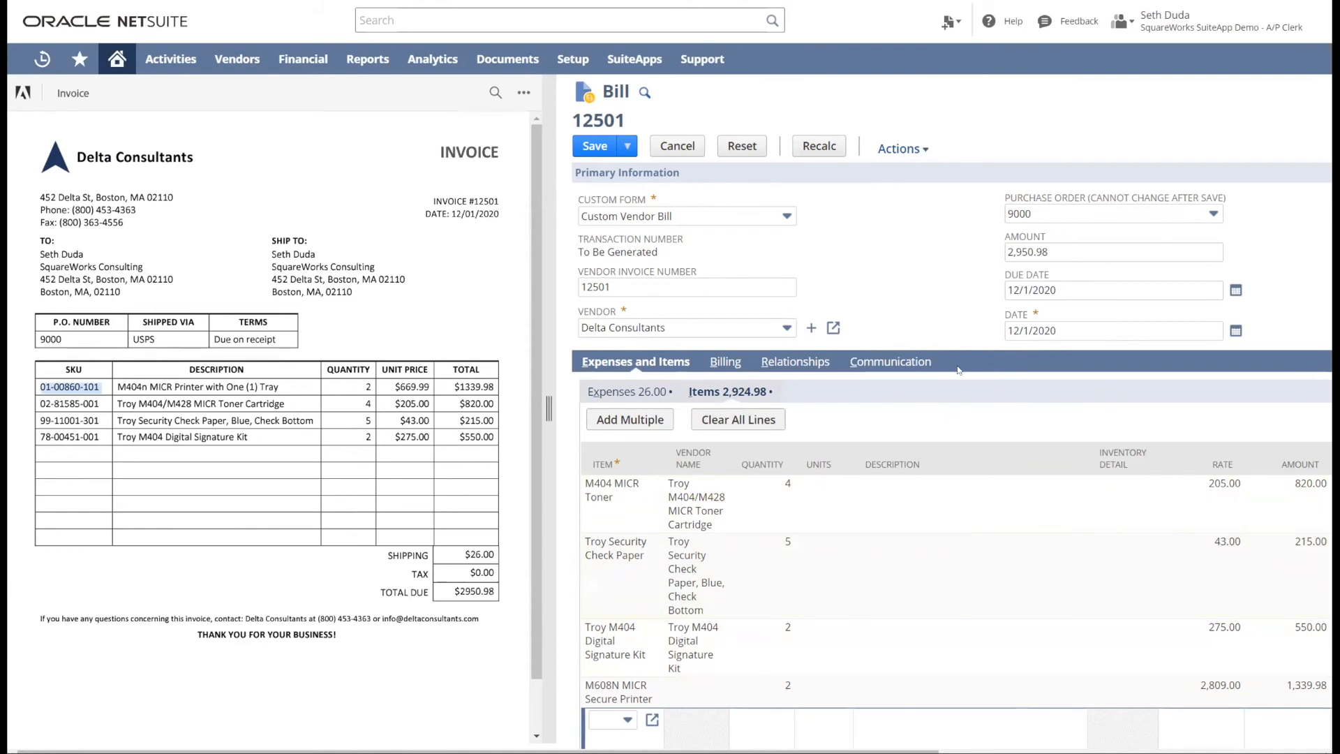
# - Clear the bill's purchase order and check the first expense line's memo and department, returning to the home dashboard without saving
pyautogui.click(1064, 215)
pyautogui.click(1064, 239)
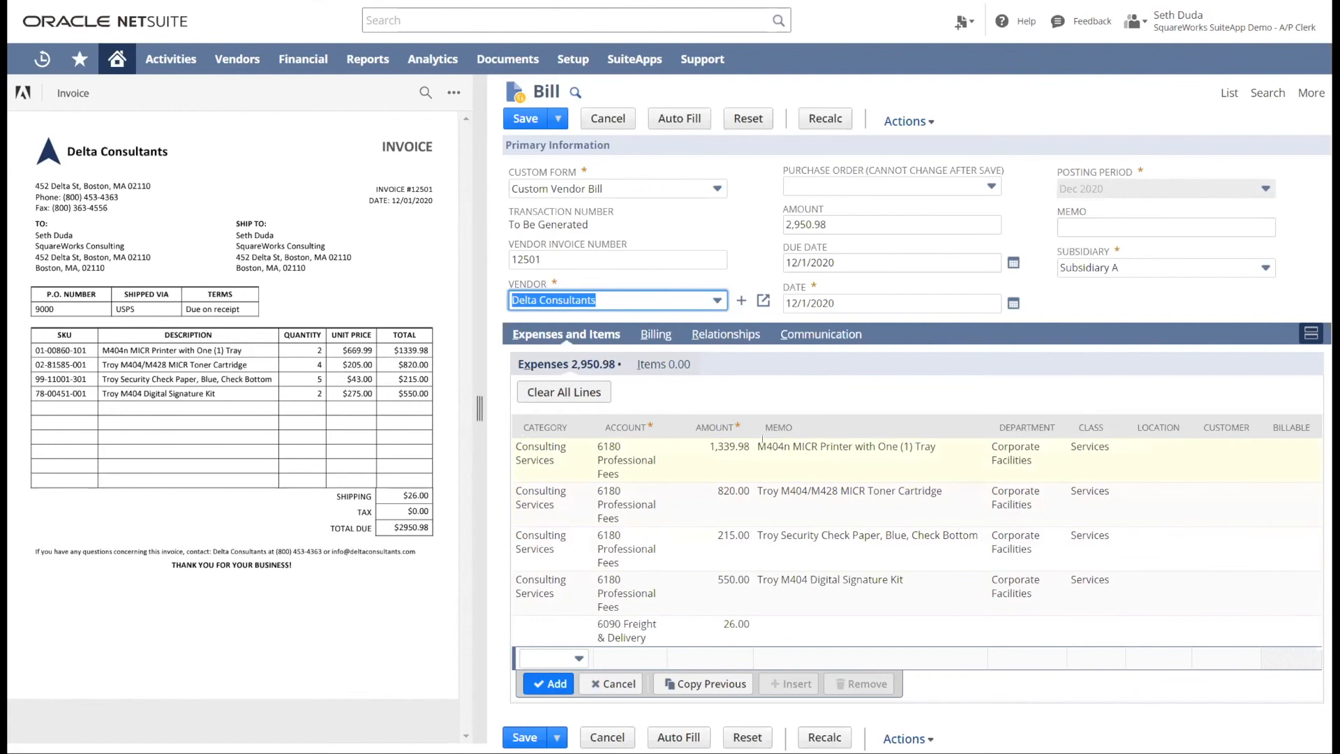
pyautogui.moveTo(766, 447); pyautogui.dragTo(924, 444)
pyautogui.click(921, 446)
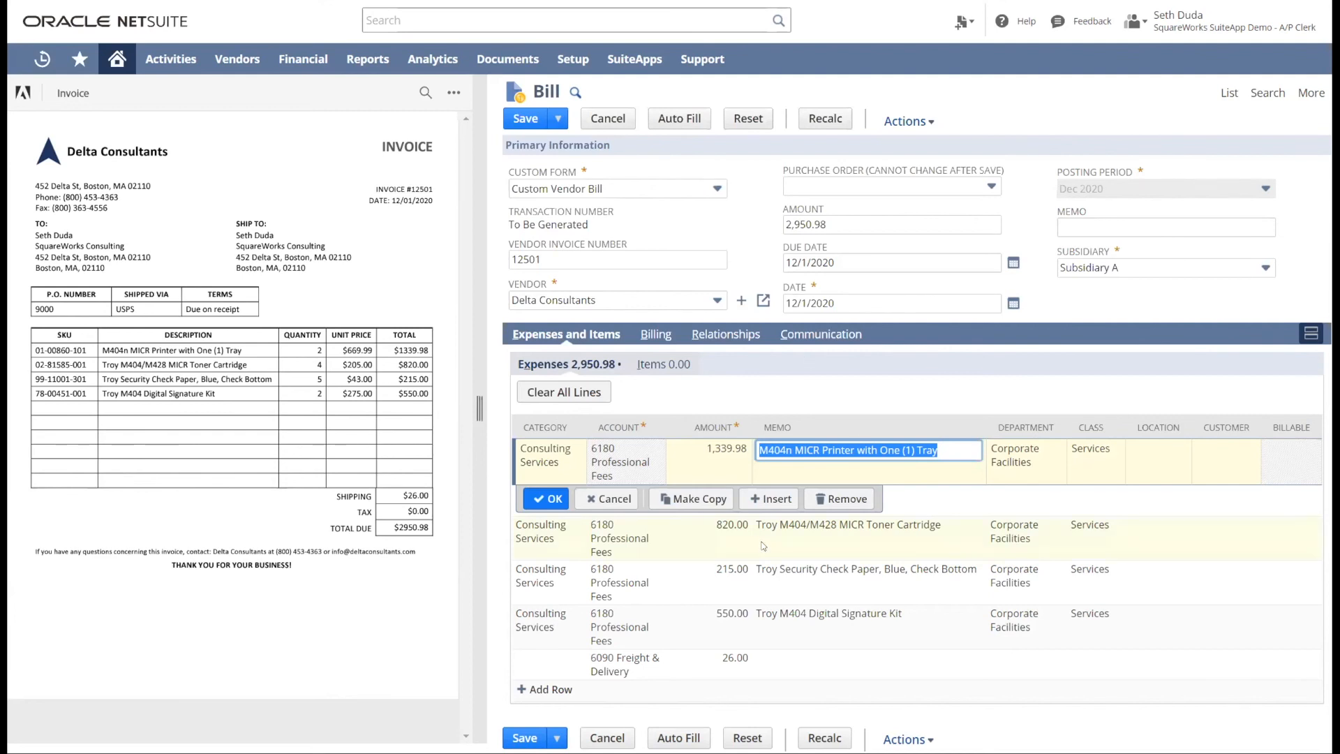
pyautogui.click(1020, 454)
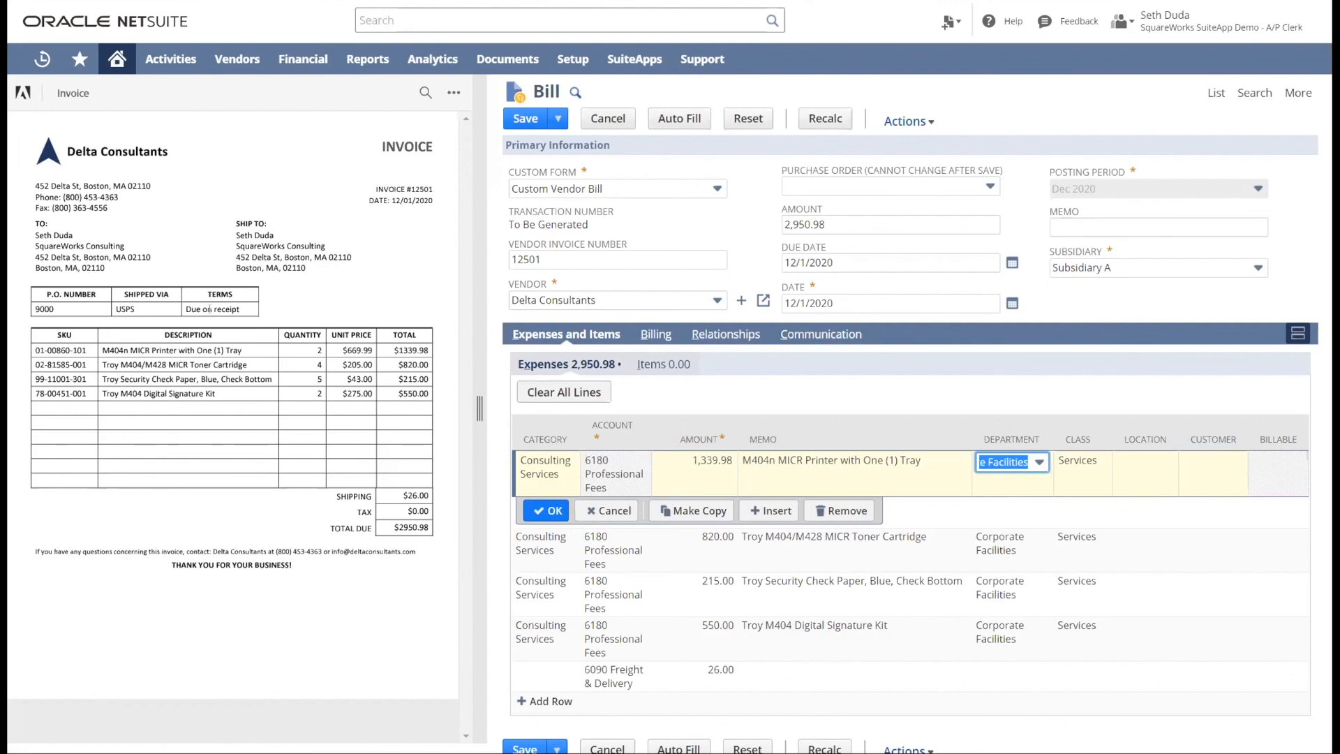
pyautogui.moveTo(116, 61)
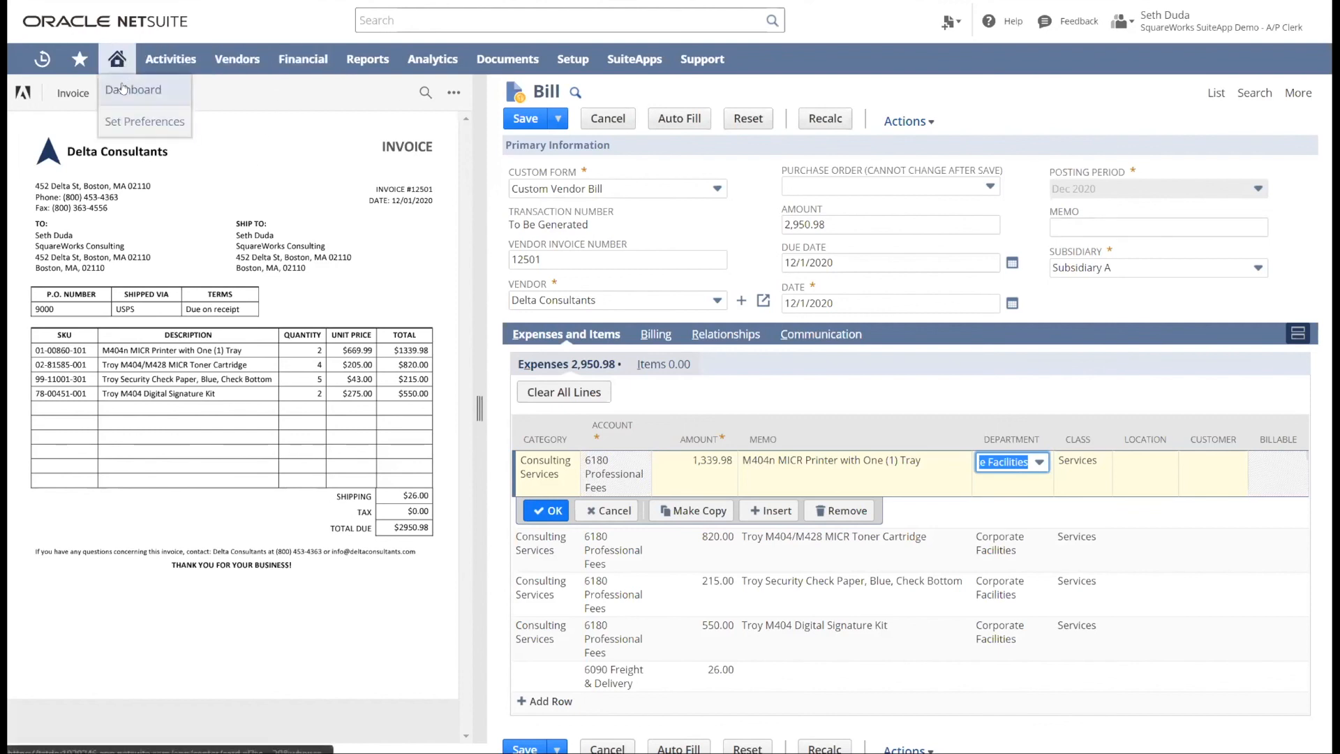
pyautogui.click(123, 90)
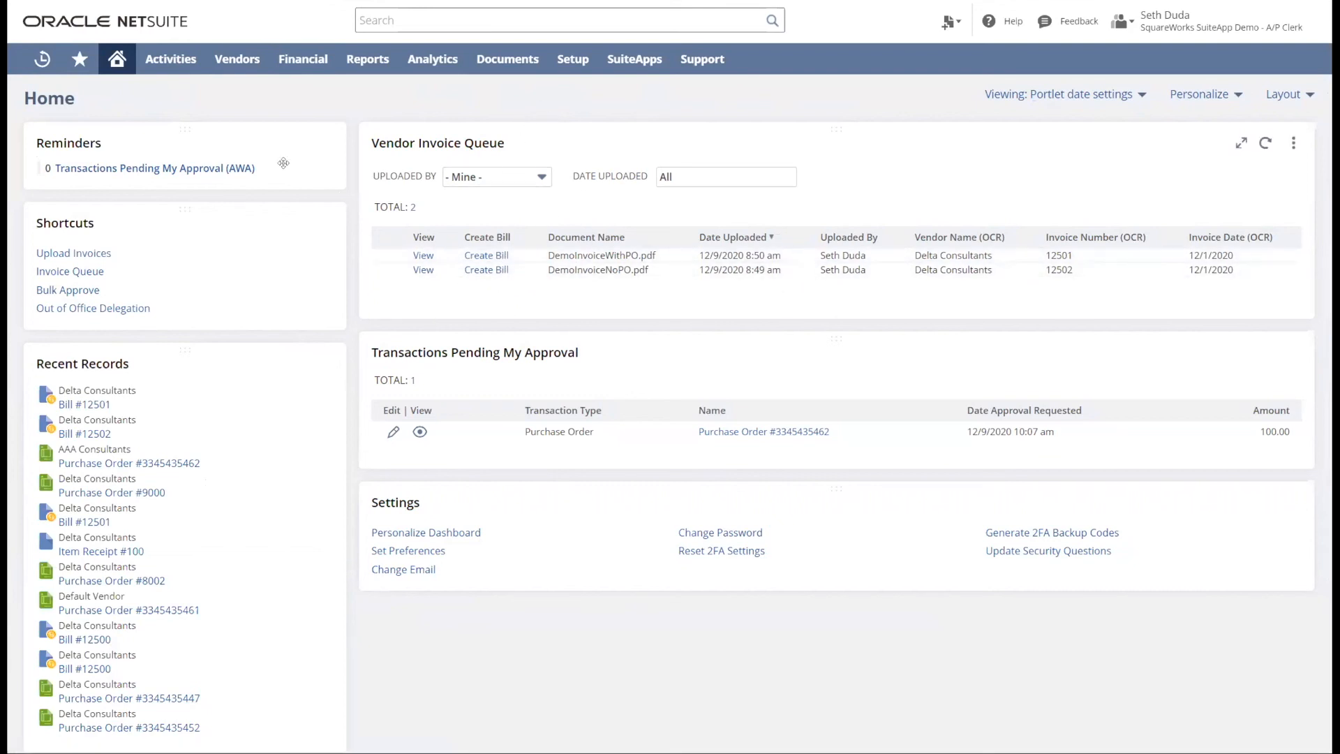
# - View the Vendor Invoice Queue again and go back to the home dashboard
pyautogui.moveTo(246, 70)
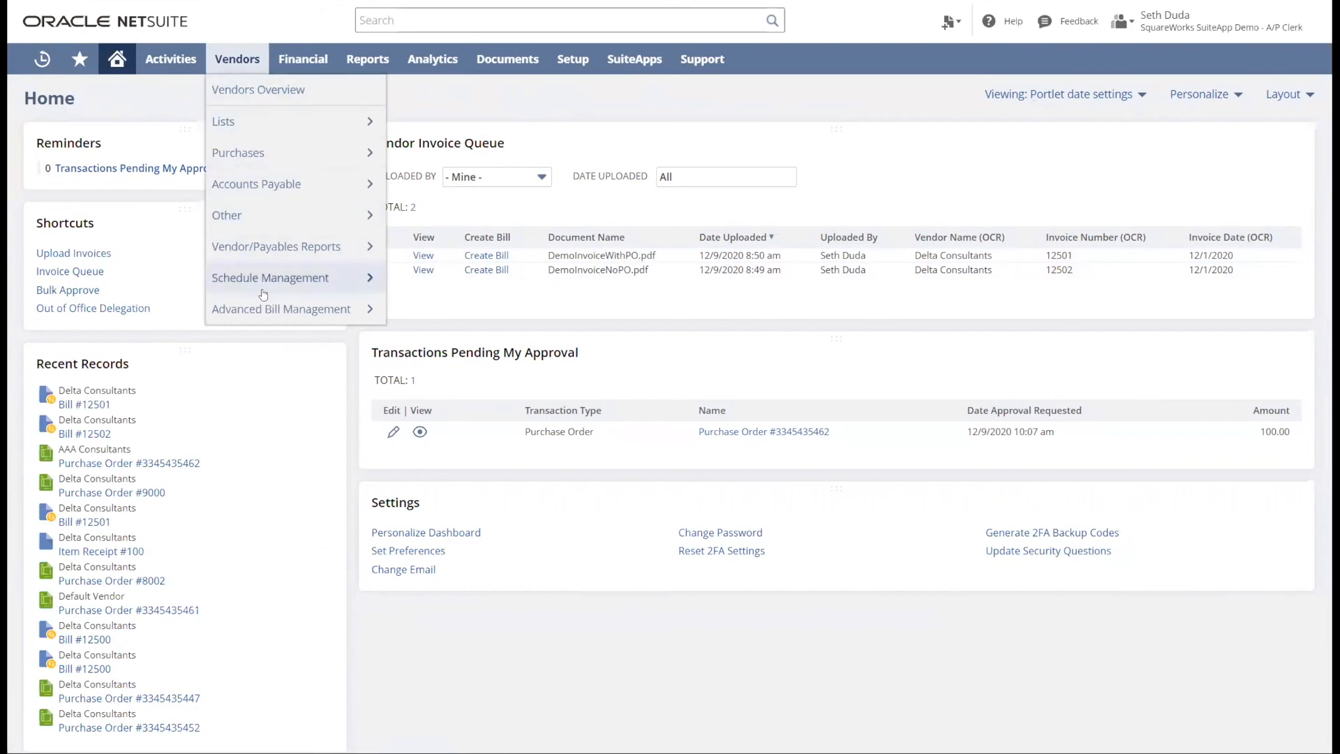
pyautogui.moveTo(272, 305)
pyautogui.click(408, 341)
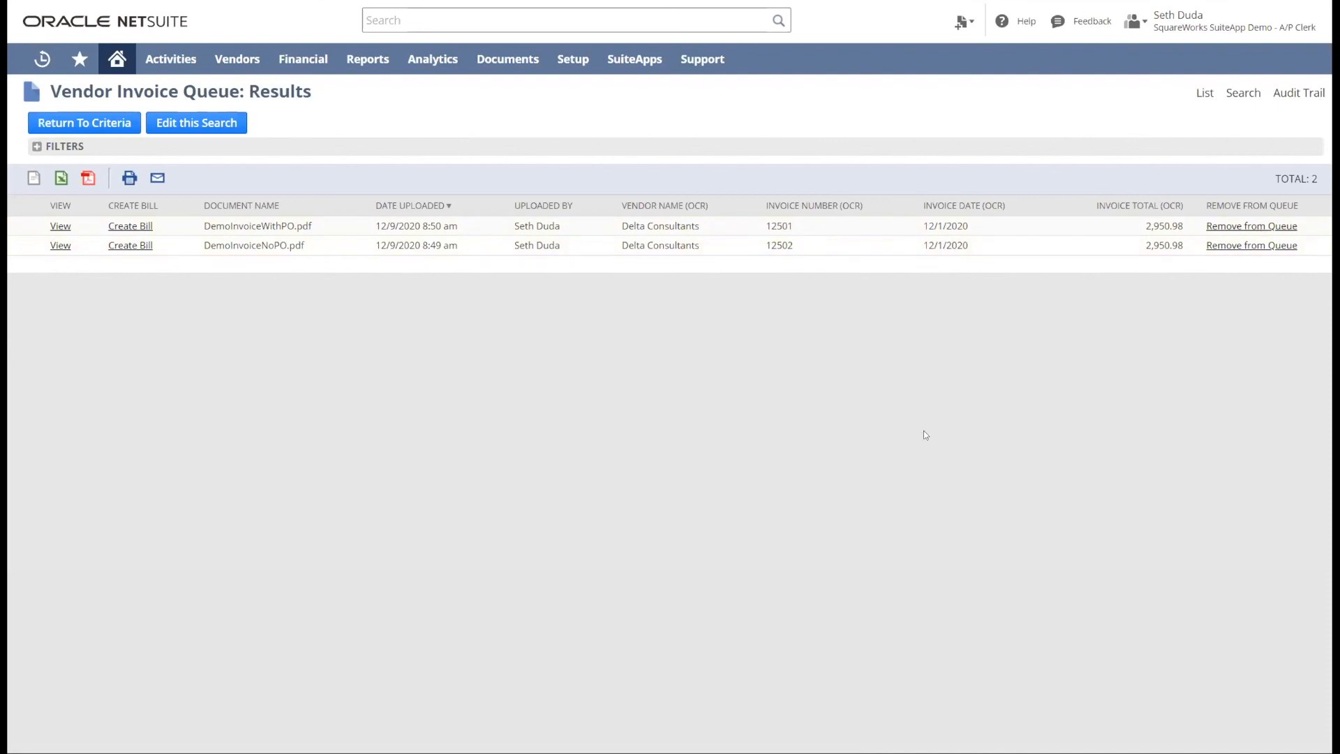
pyautogui.click(116, 58)
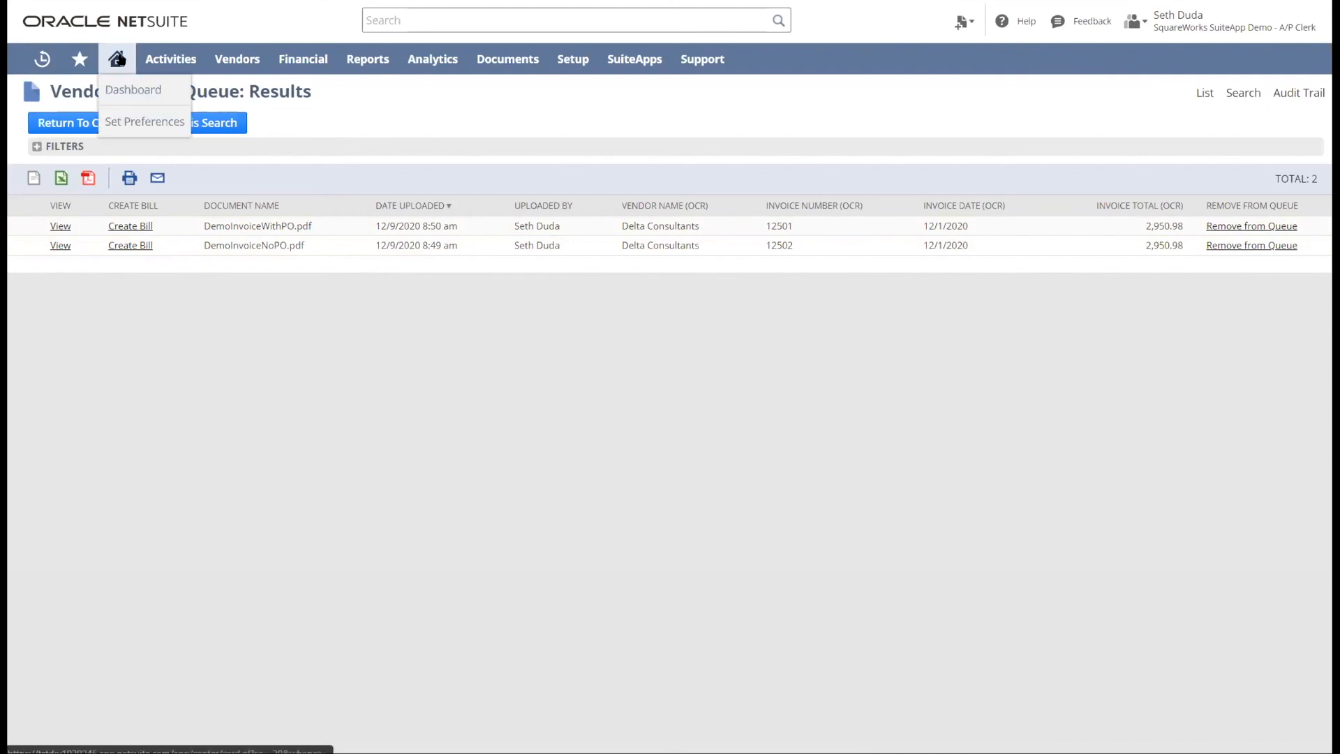